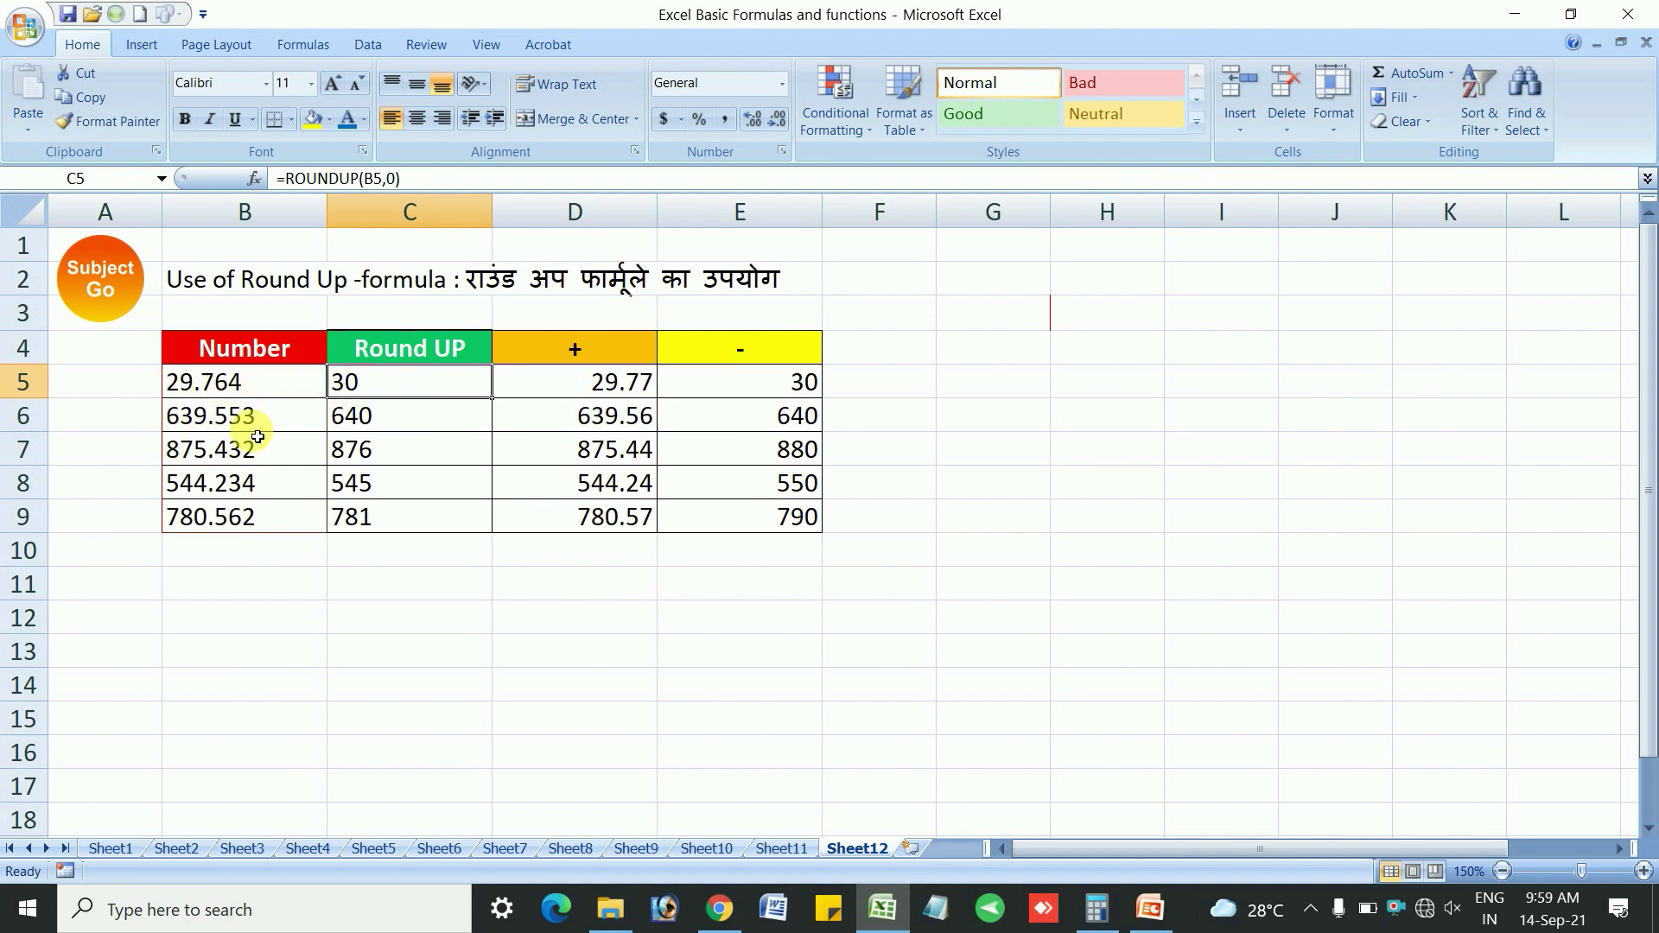
# Review the Number values 29.764 and 639.553 and the ROUNDUP formula in C5.
pyautogui.moveTo(230, 382); pyautogui.dragTo(242, 484)
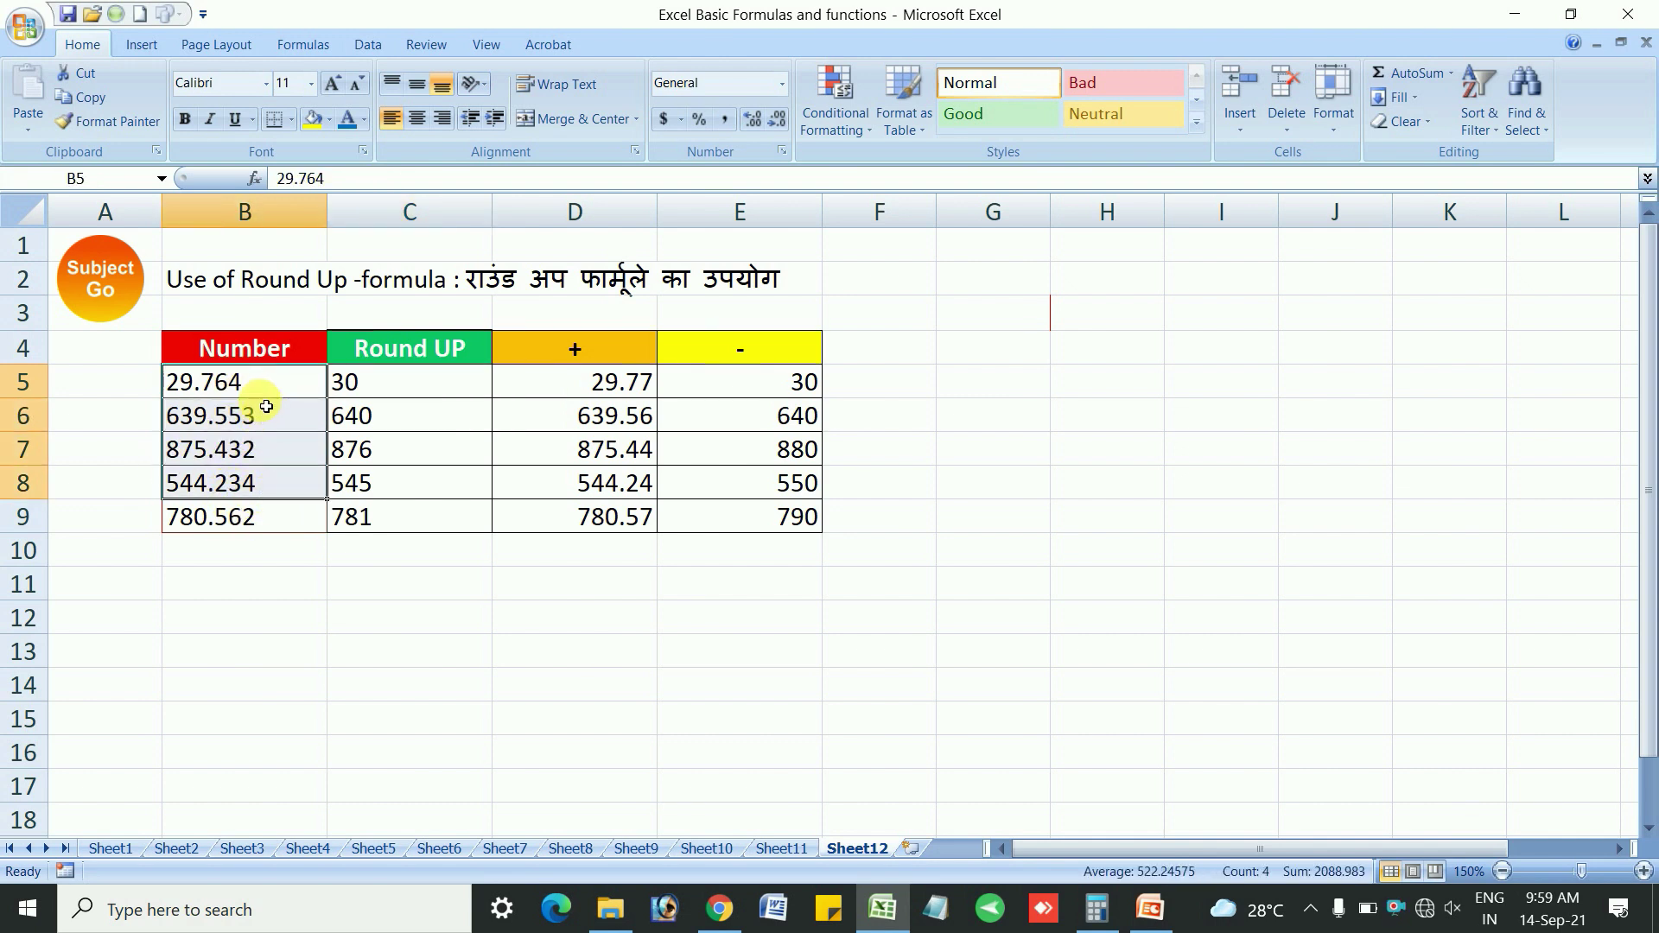
pyautogui.click(218, 407)
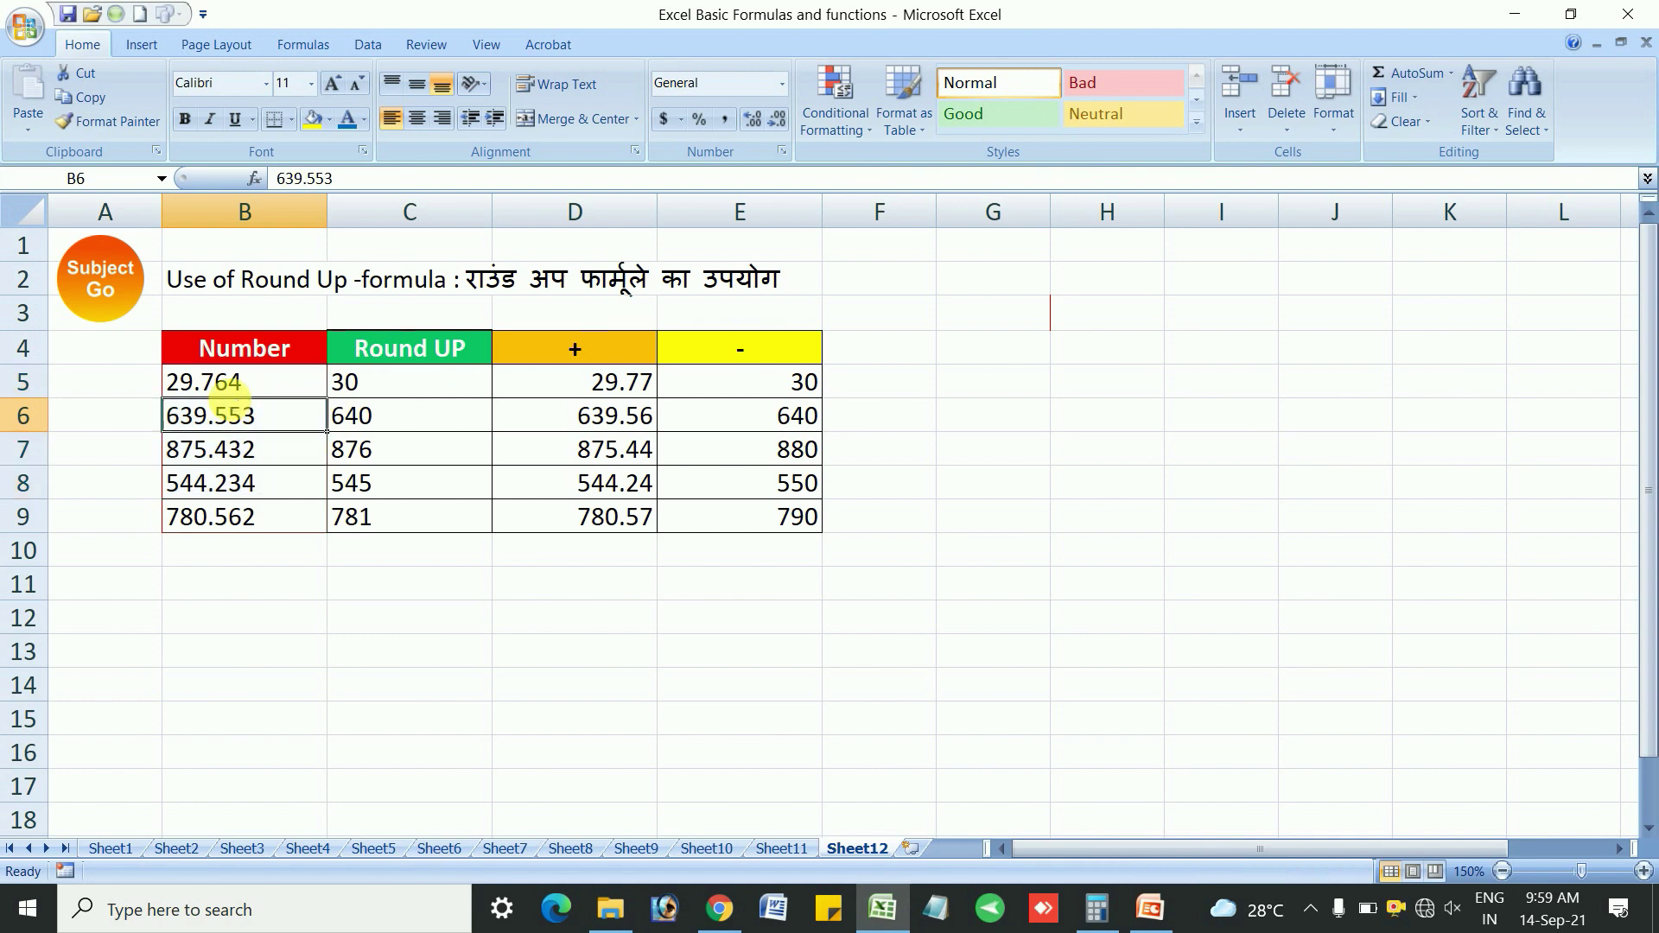
pyautogui.click(192, 382)
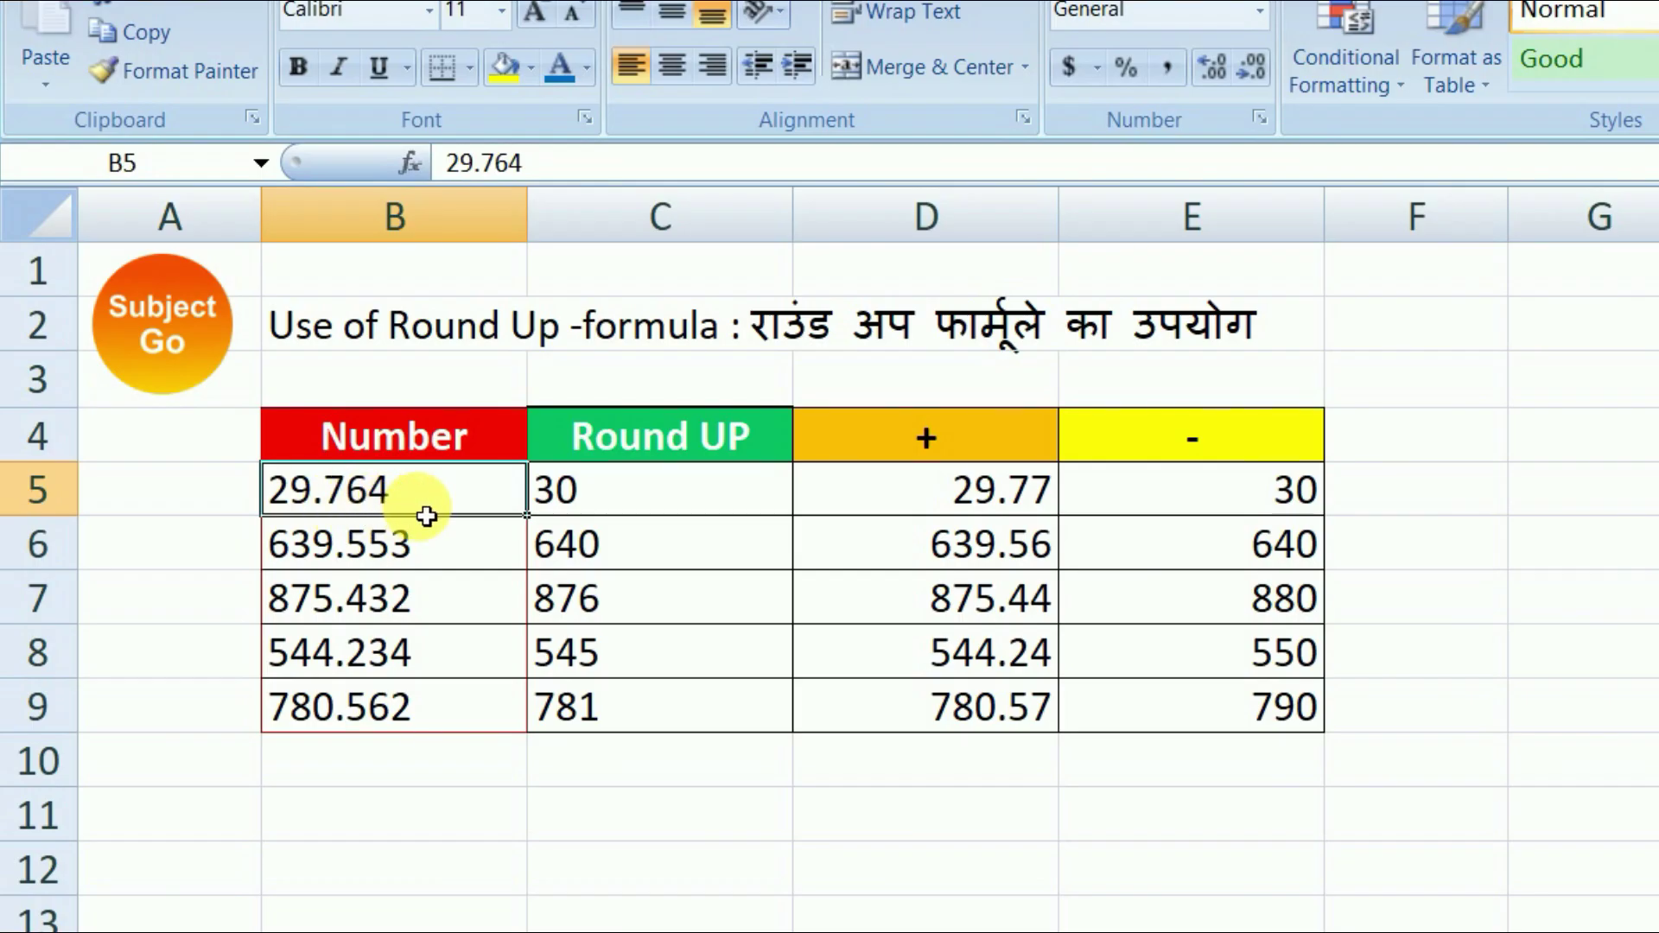
pyautogui.click(635, 505)
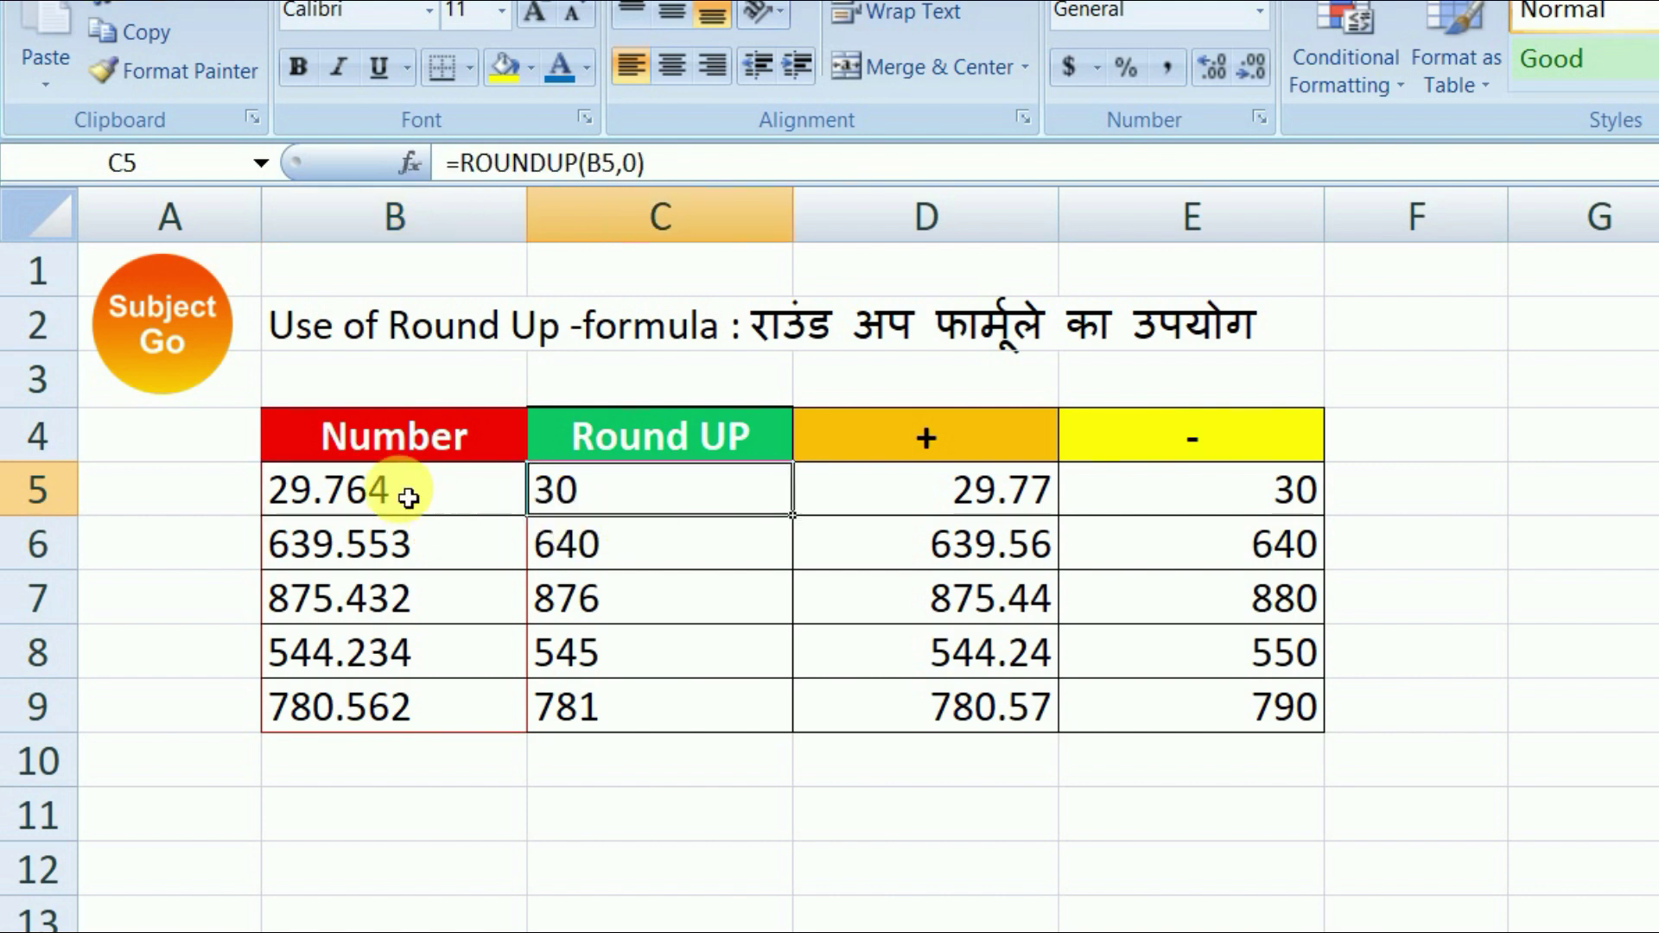
pyautogui.click(374, 508)
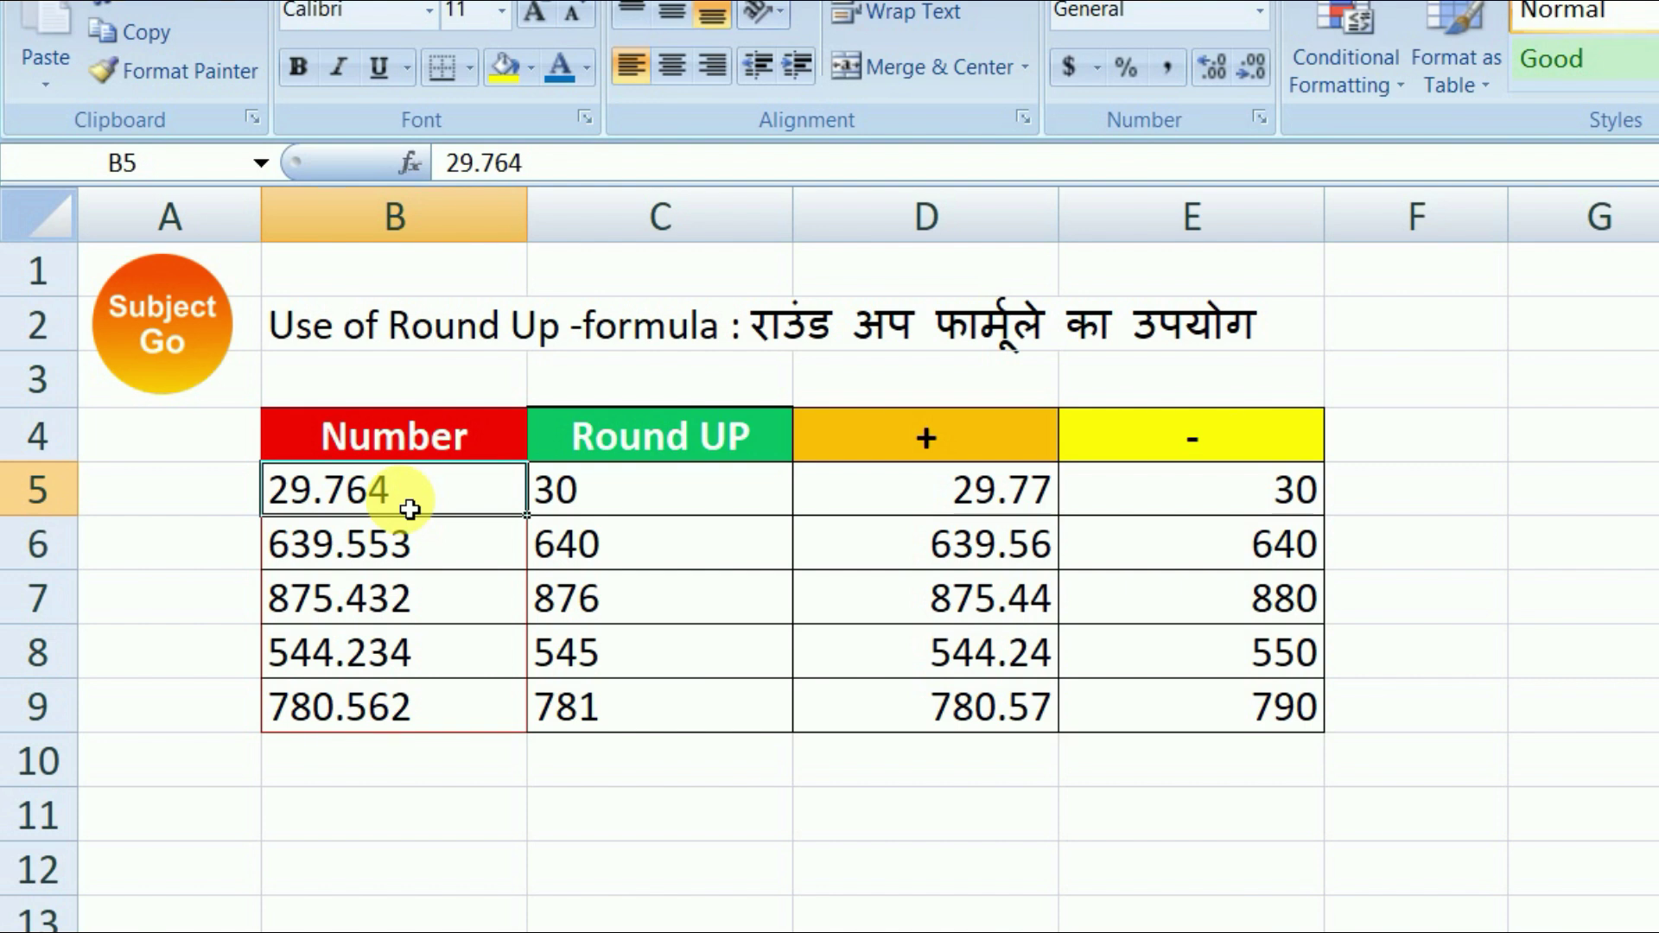
pyautogui.click(637, 515)
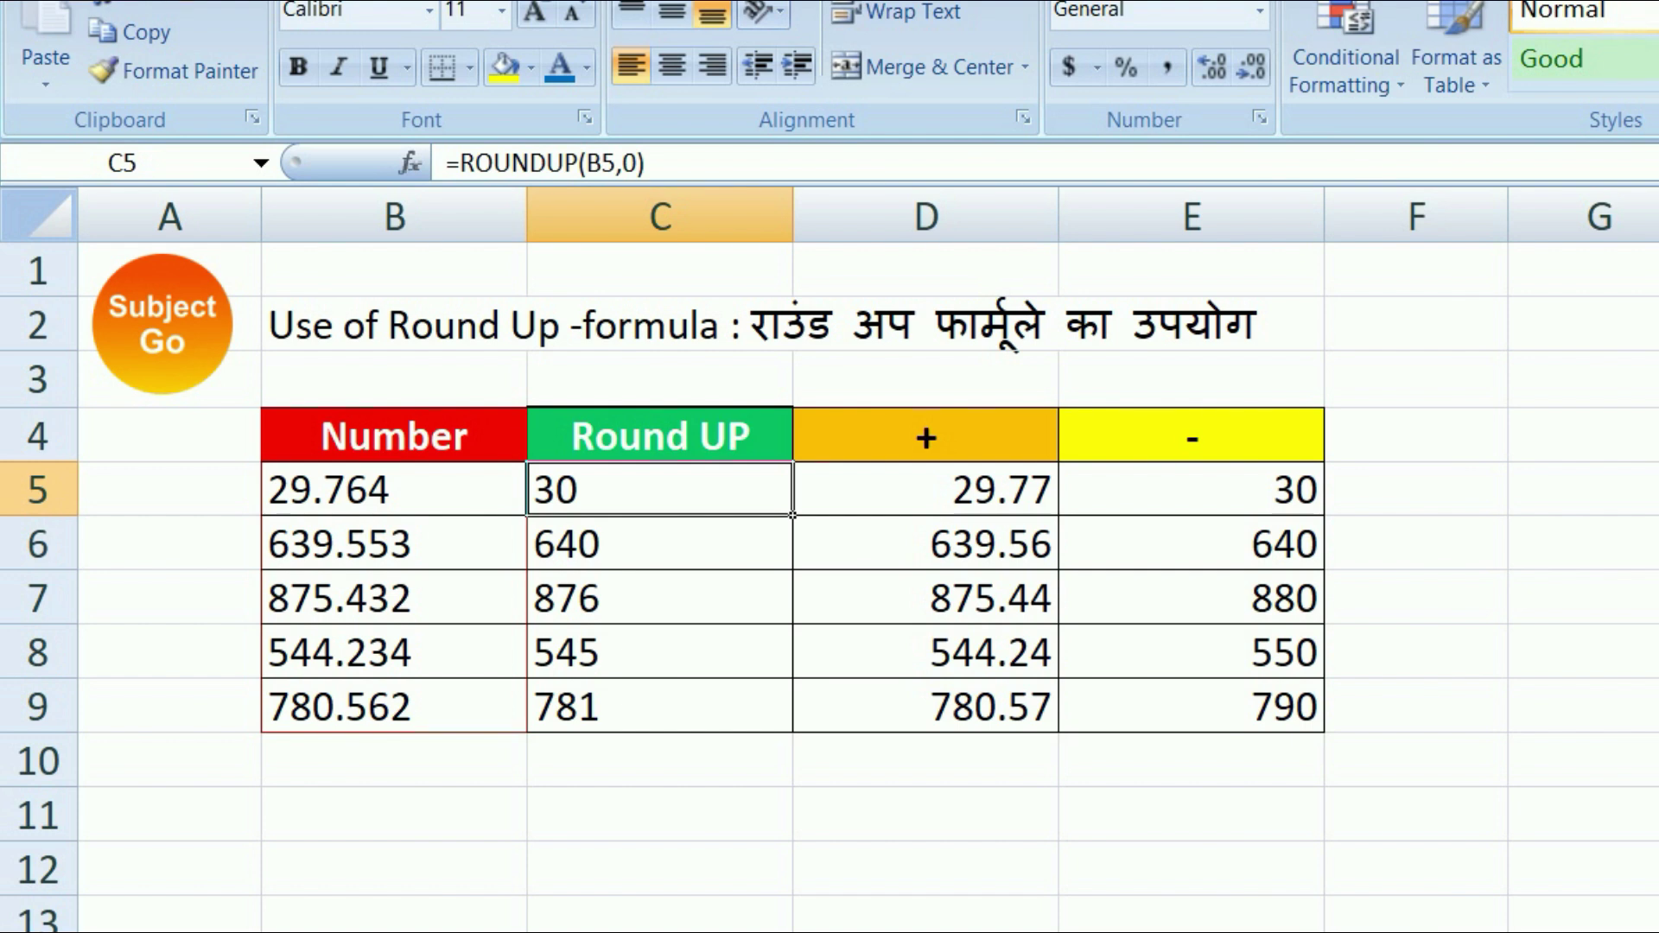
# Compare the Round UP formulas in C5:C7 with the numbers 639.553 and 875.432.
pyautogui.click(761, 910)
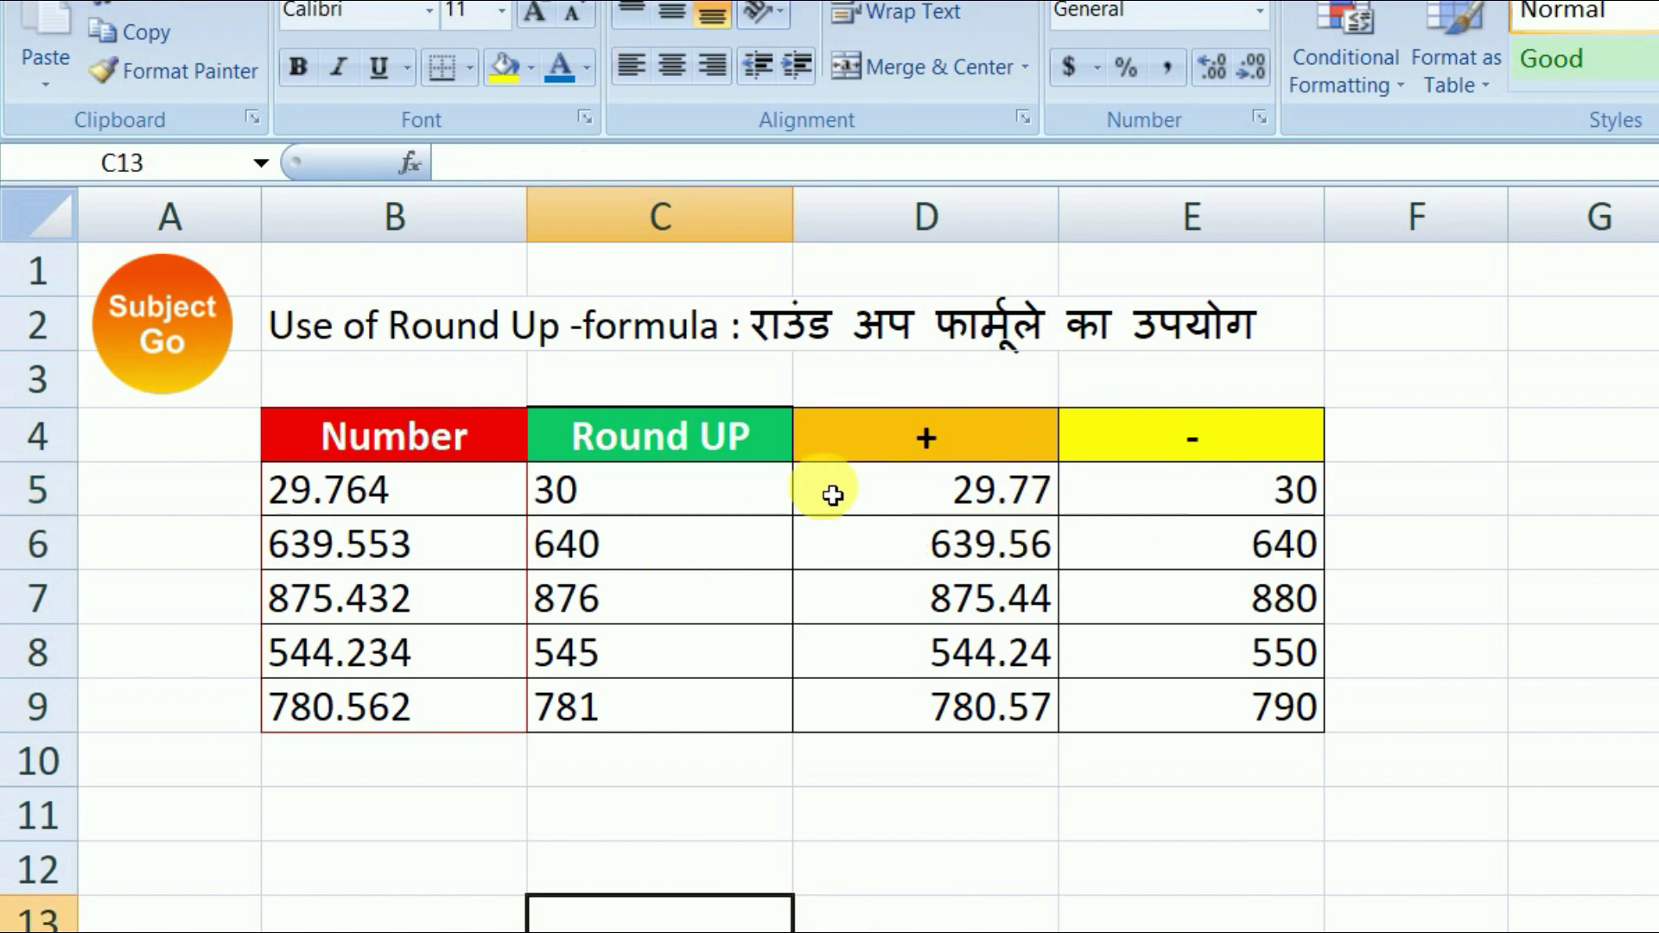
pyautogui.click(709, 512)
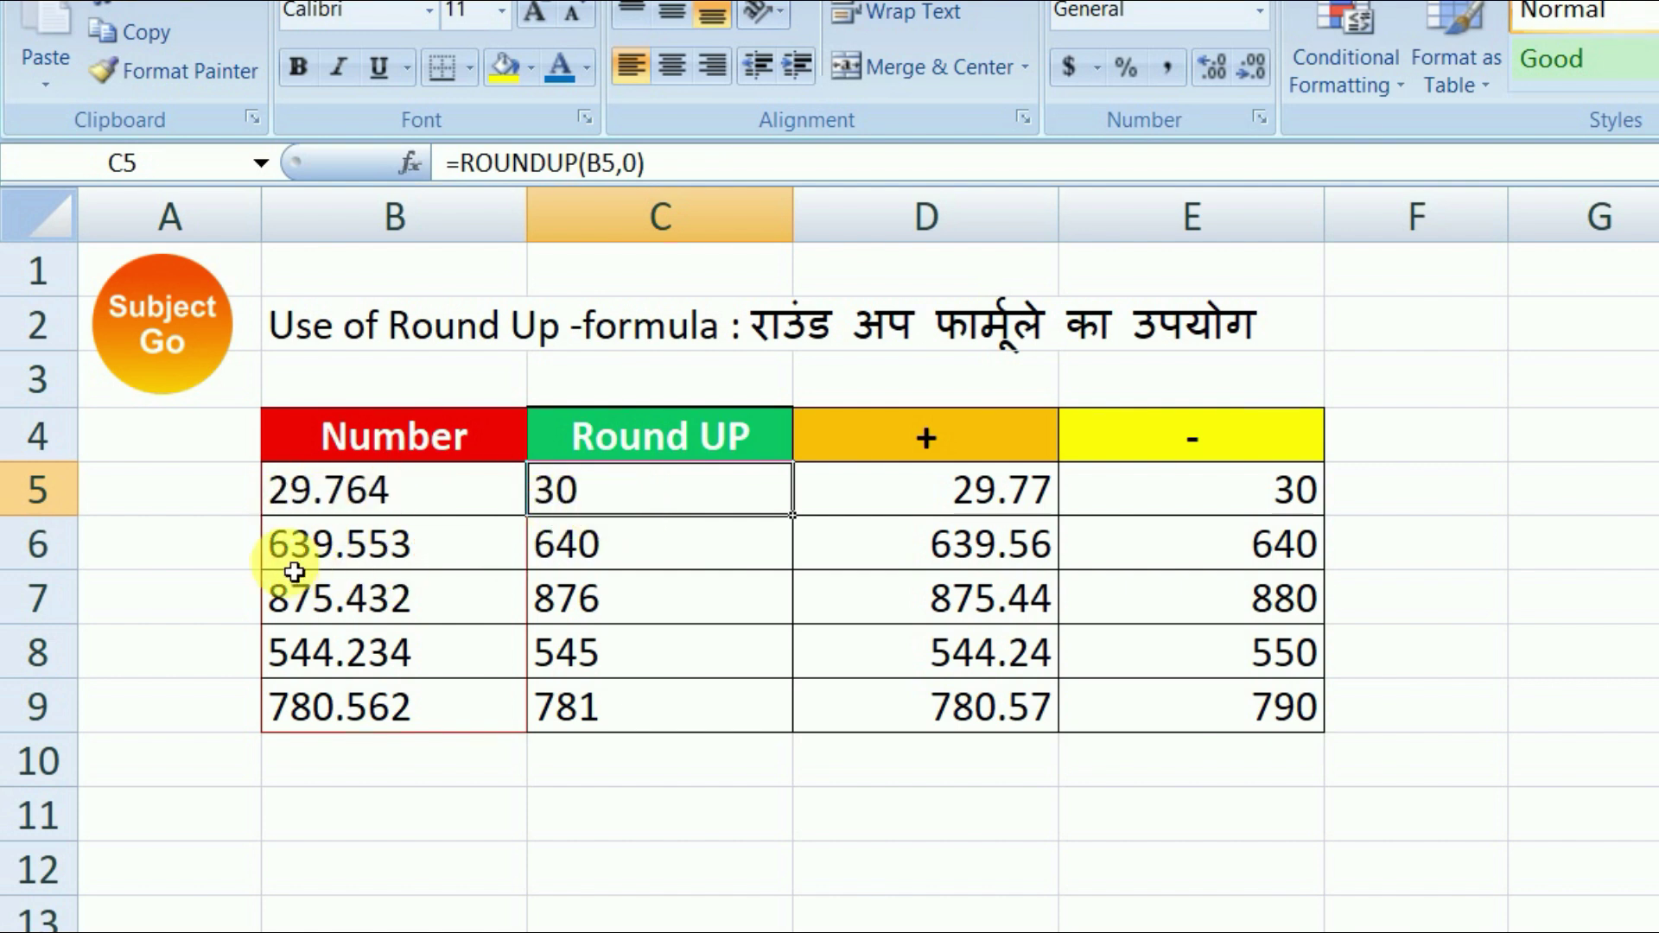
pyautogui.click(278, 548)
pyautogui.click(640, 559)
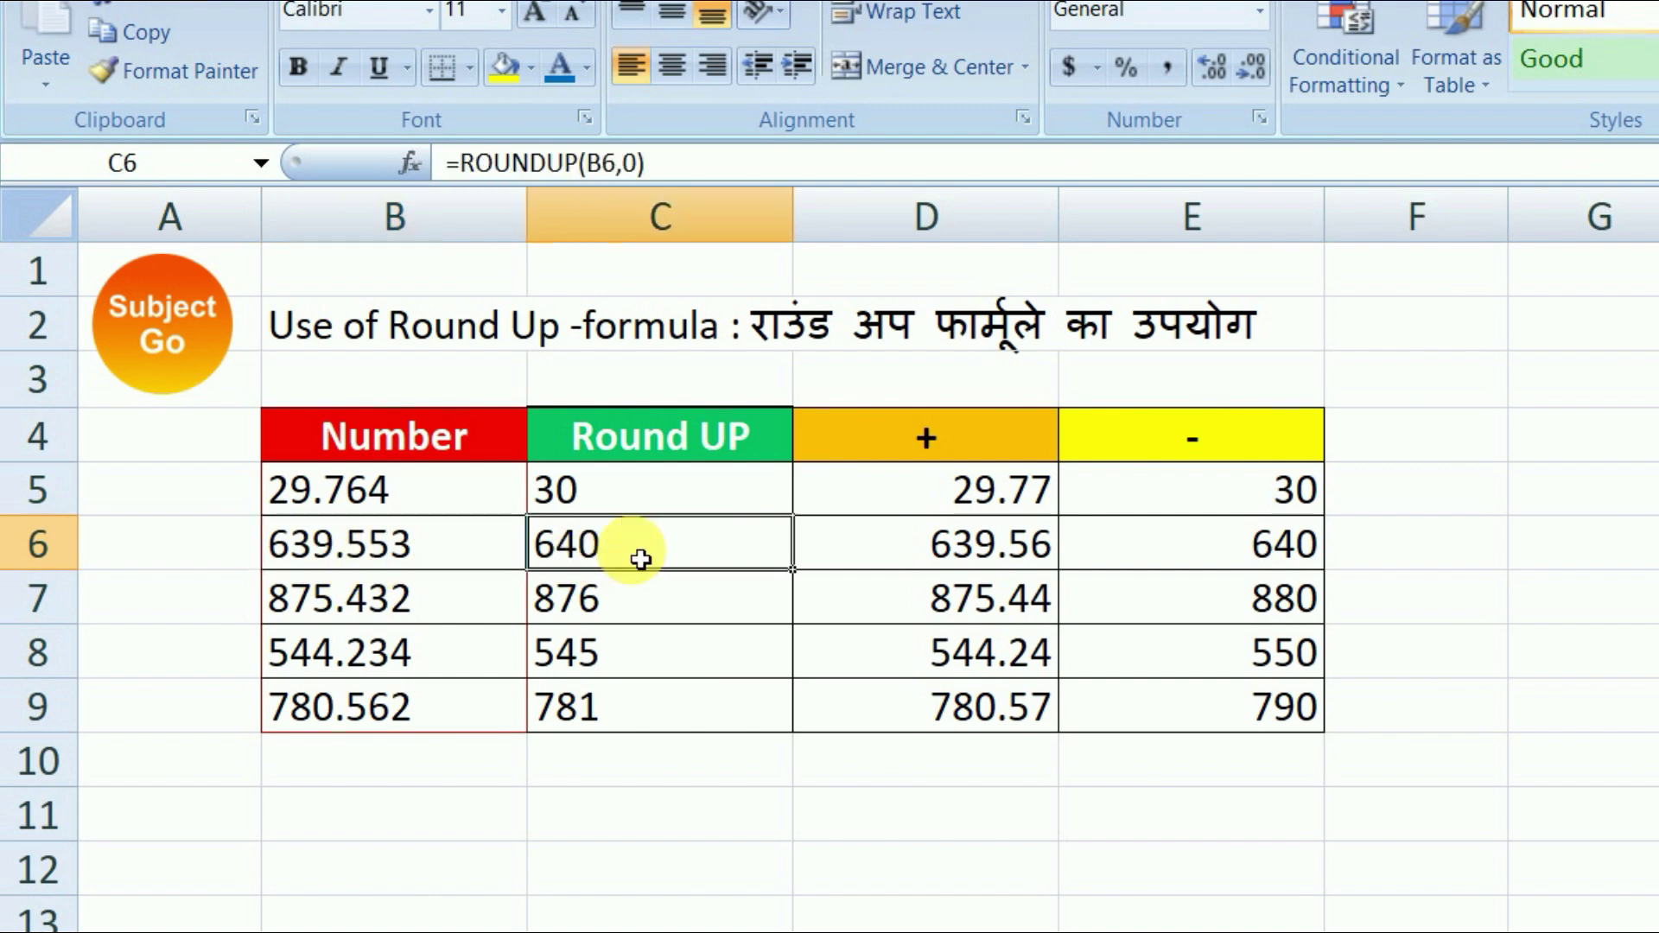
pyautogui.click(360, 623)
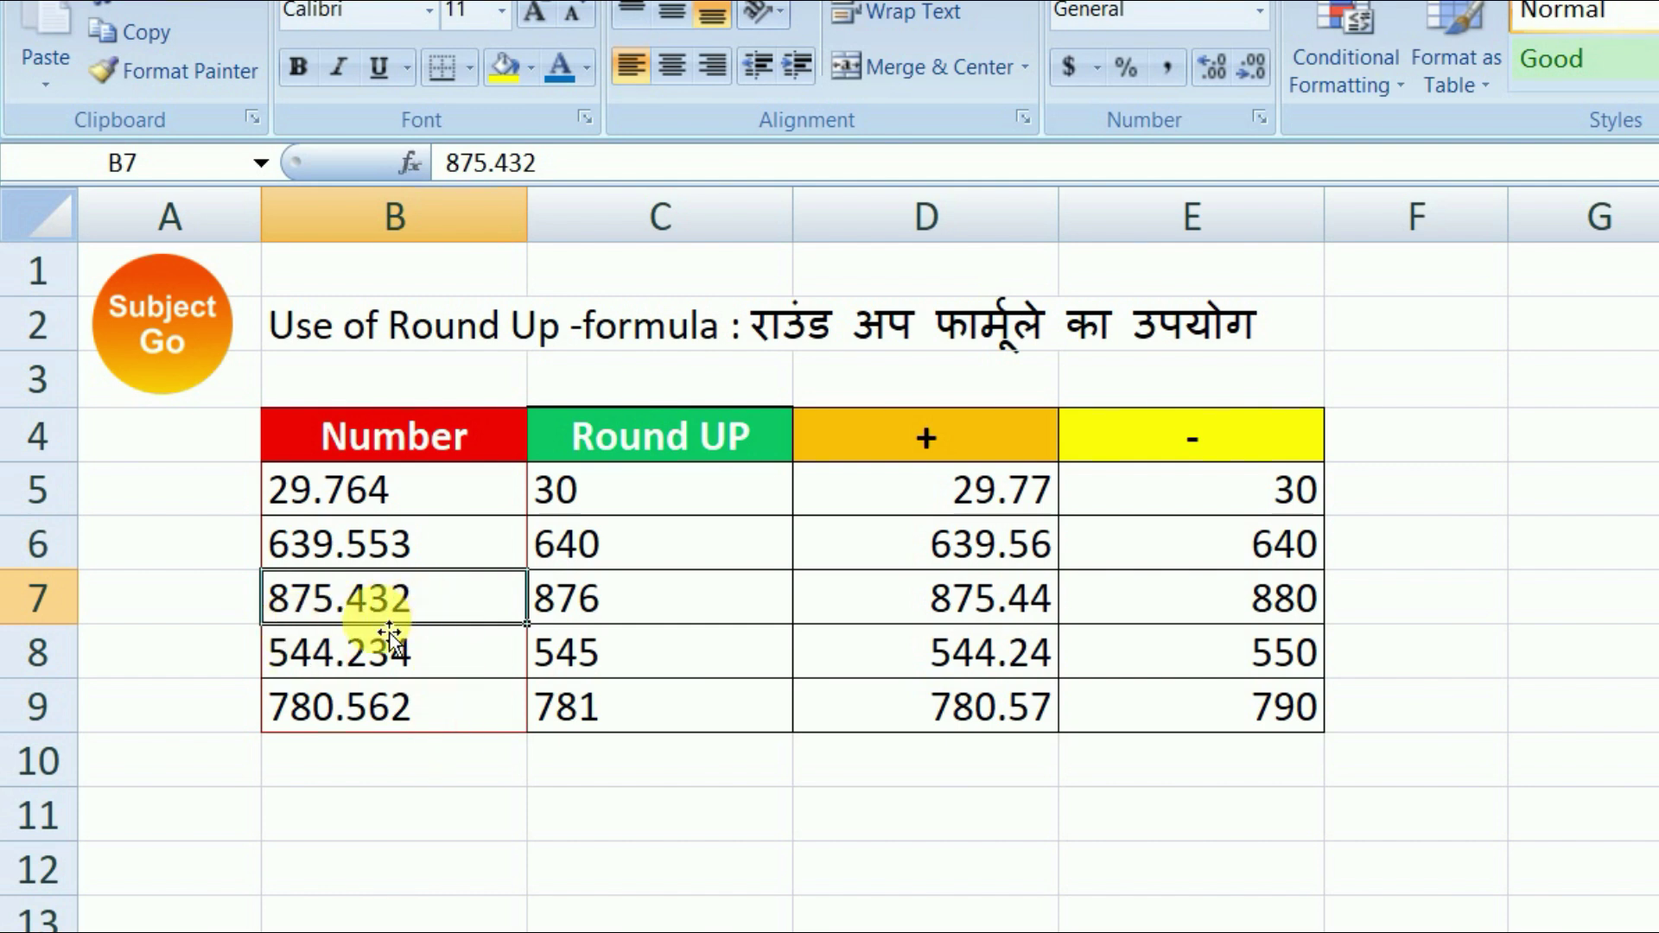
pyautogui.click(590, 618)
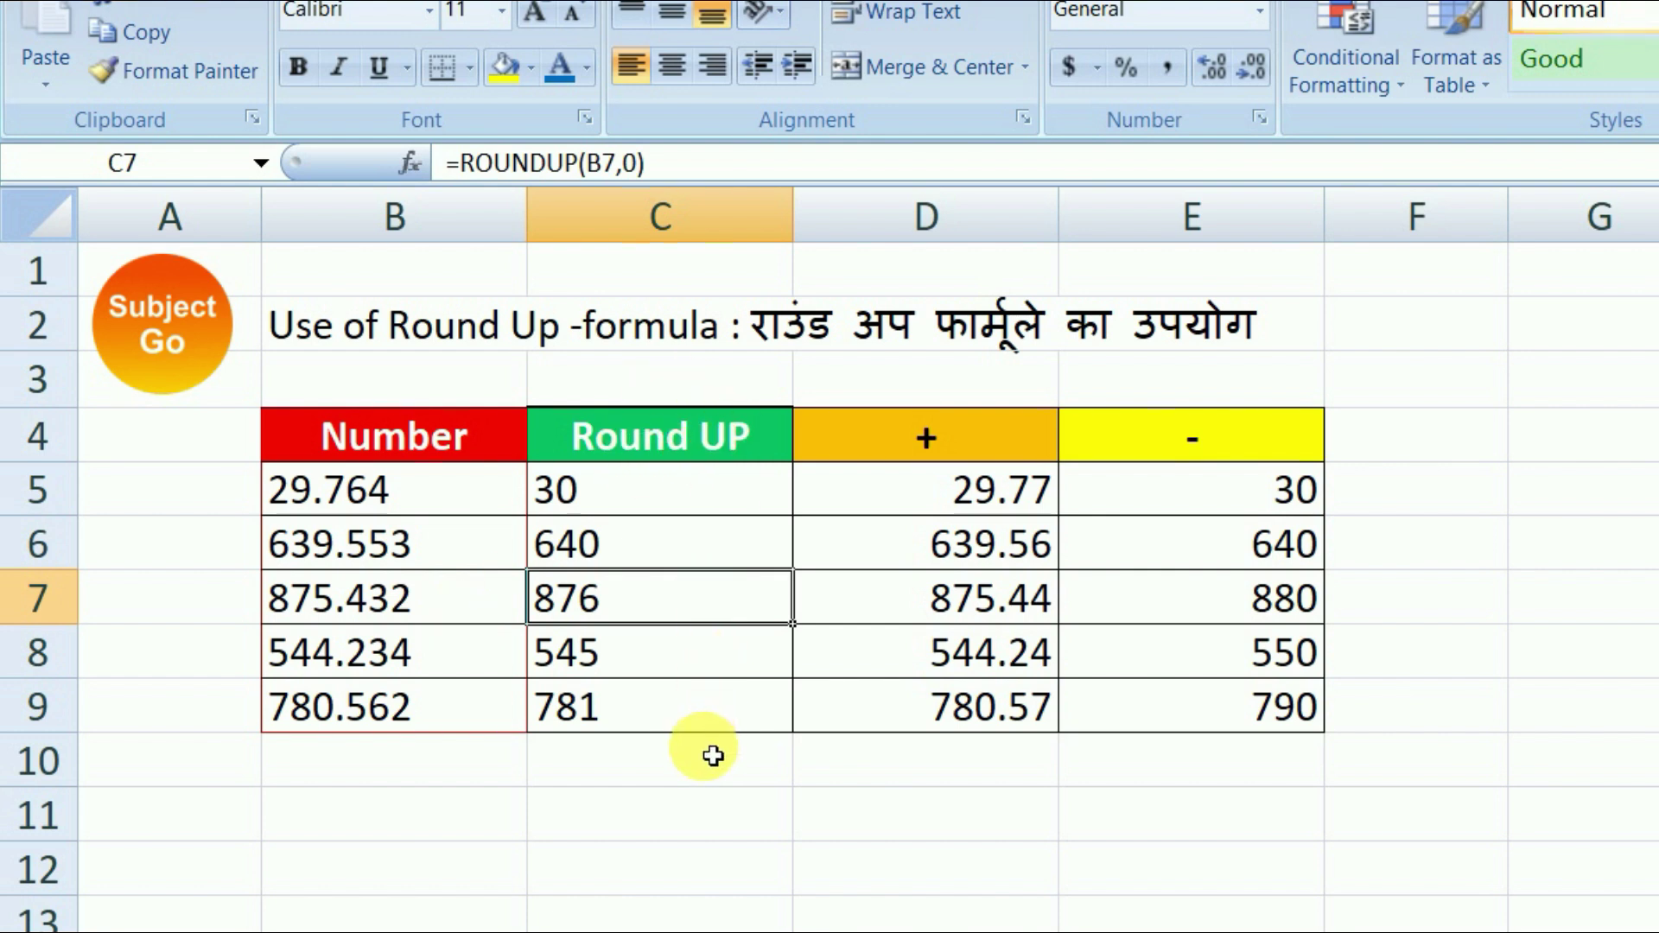
pyautogui.click(653, 505)
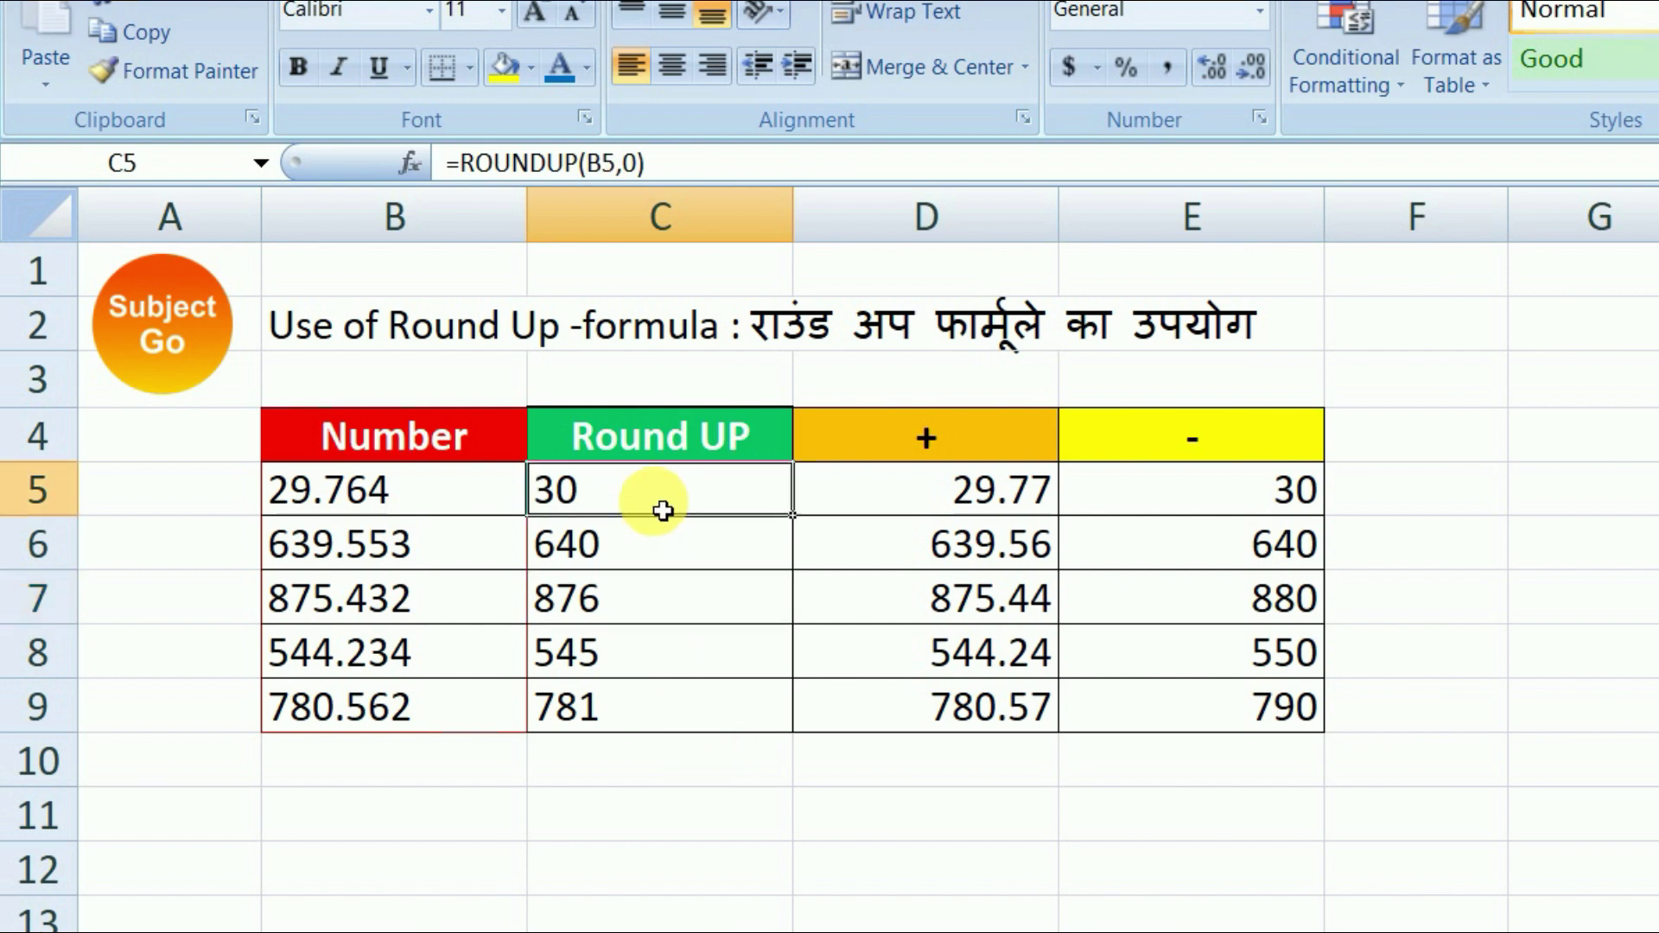
# Review the two-decimal + column formulas against the digit examples 0, 1, 2 and 0, -1, -2.
pyautogui.click(972, 488)
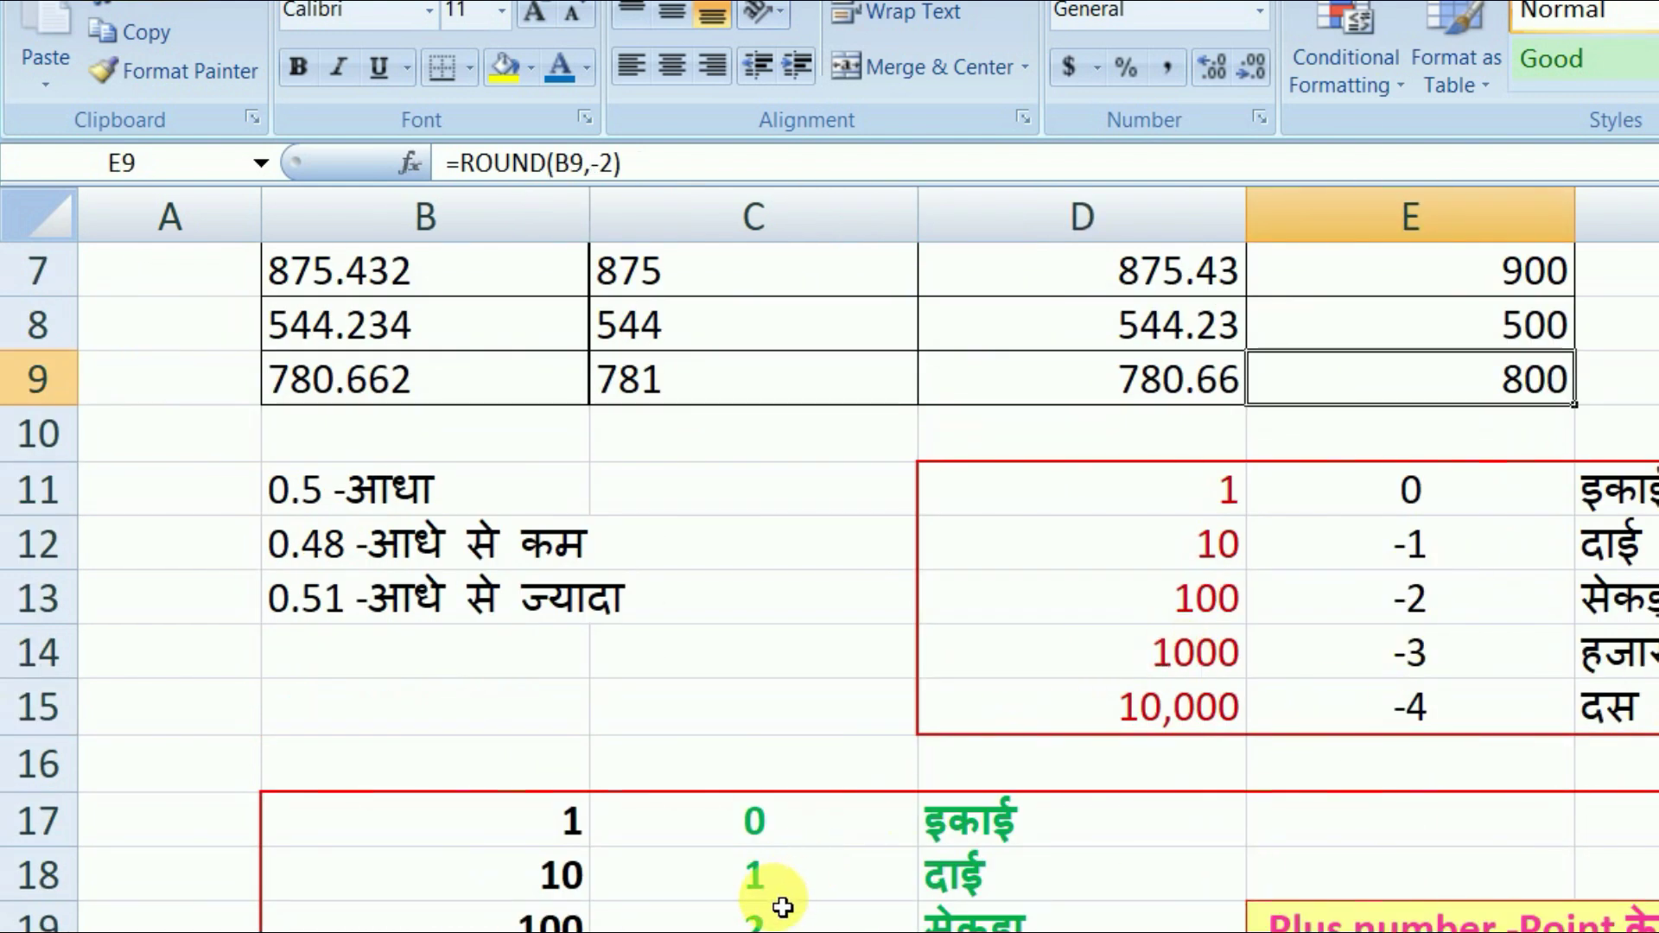
pyautogui.click(767, 921)
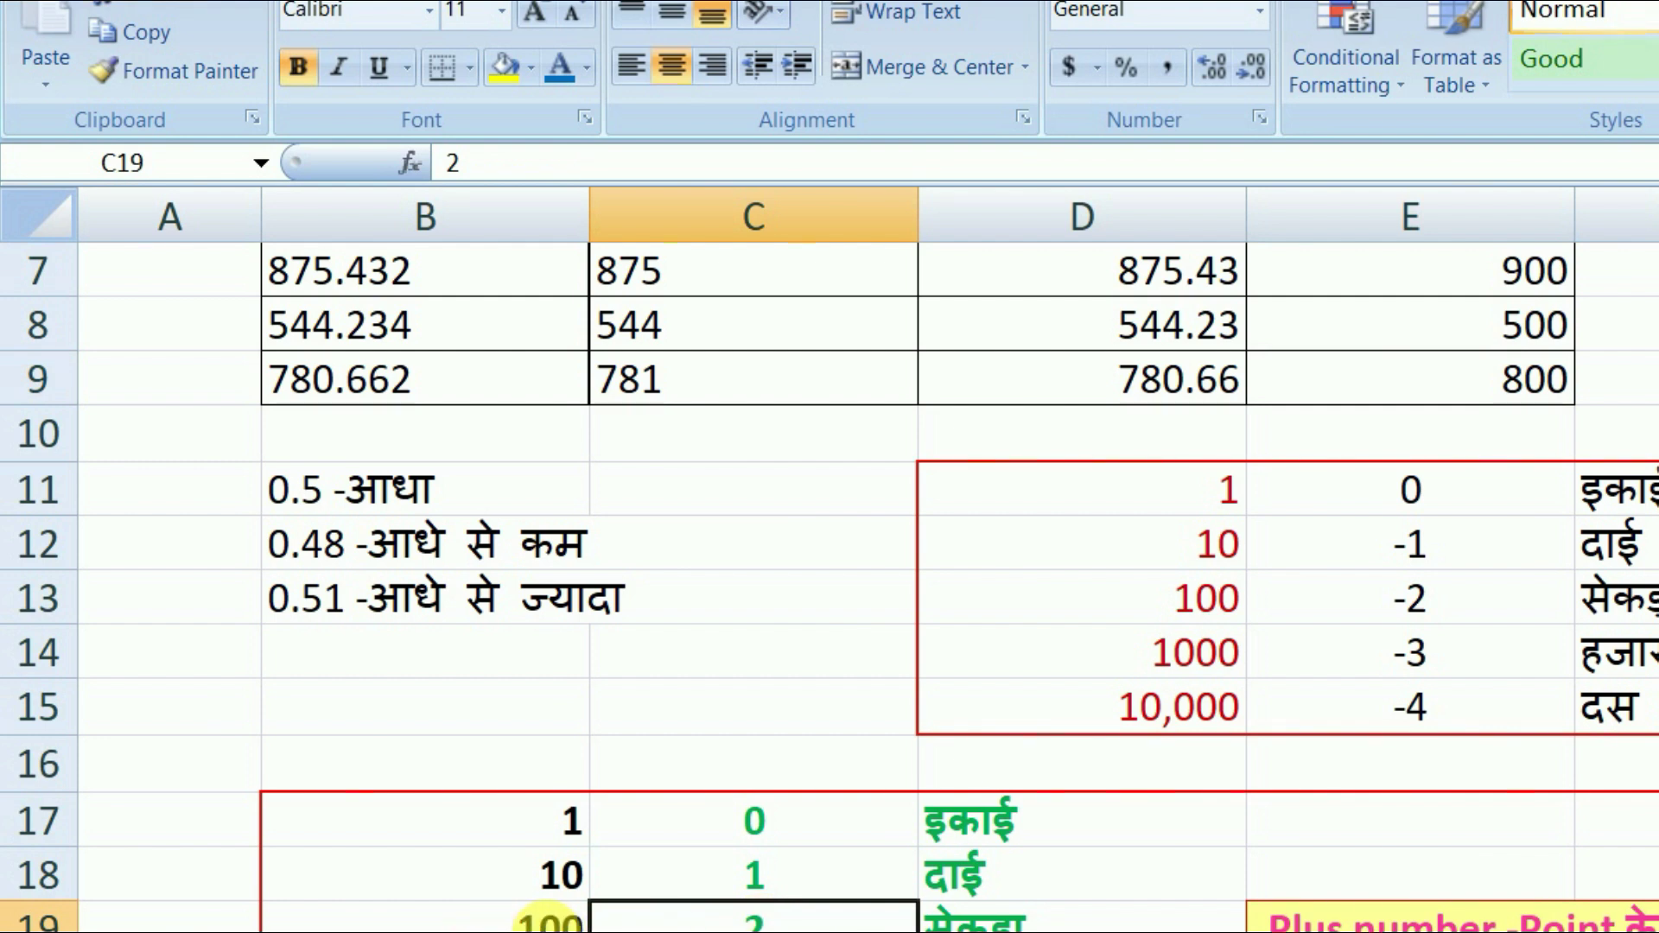
pyautogui.moveTo(631, 823); pyautogui.dragTo(657, 922)
pyautogui.moveTo(1284, 506)
pyautogui.mouseDown()
pyautogui.moveTo(1400, 574)
pyautogui.moveTo(1404, 605)
pyautogui.mouseUp()
pyautogui.moveTo(778, 875); pyautogui.dragTo(1123, 921)
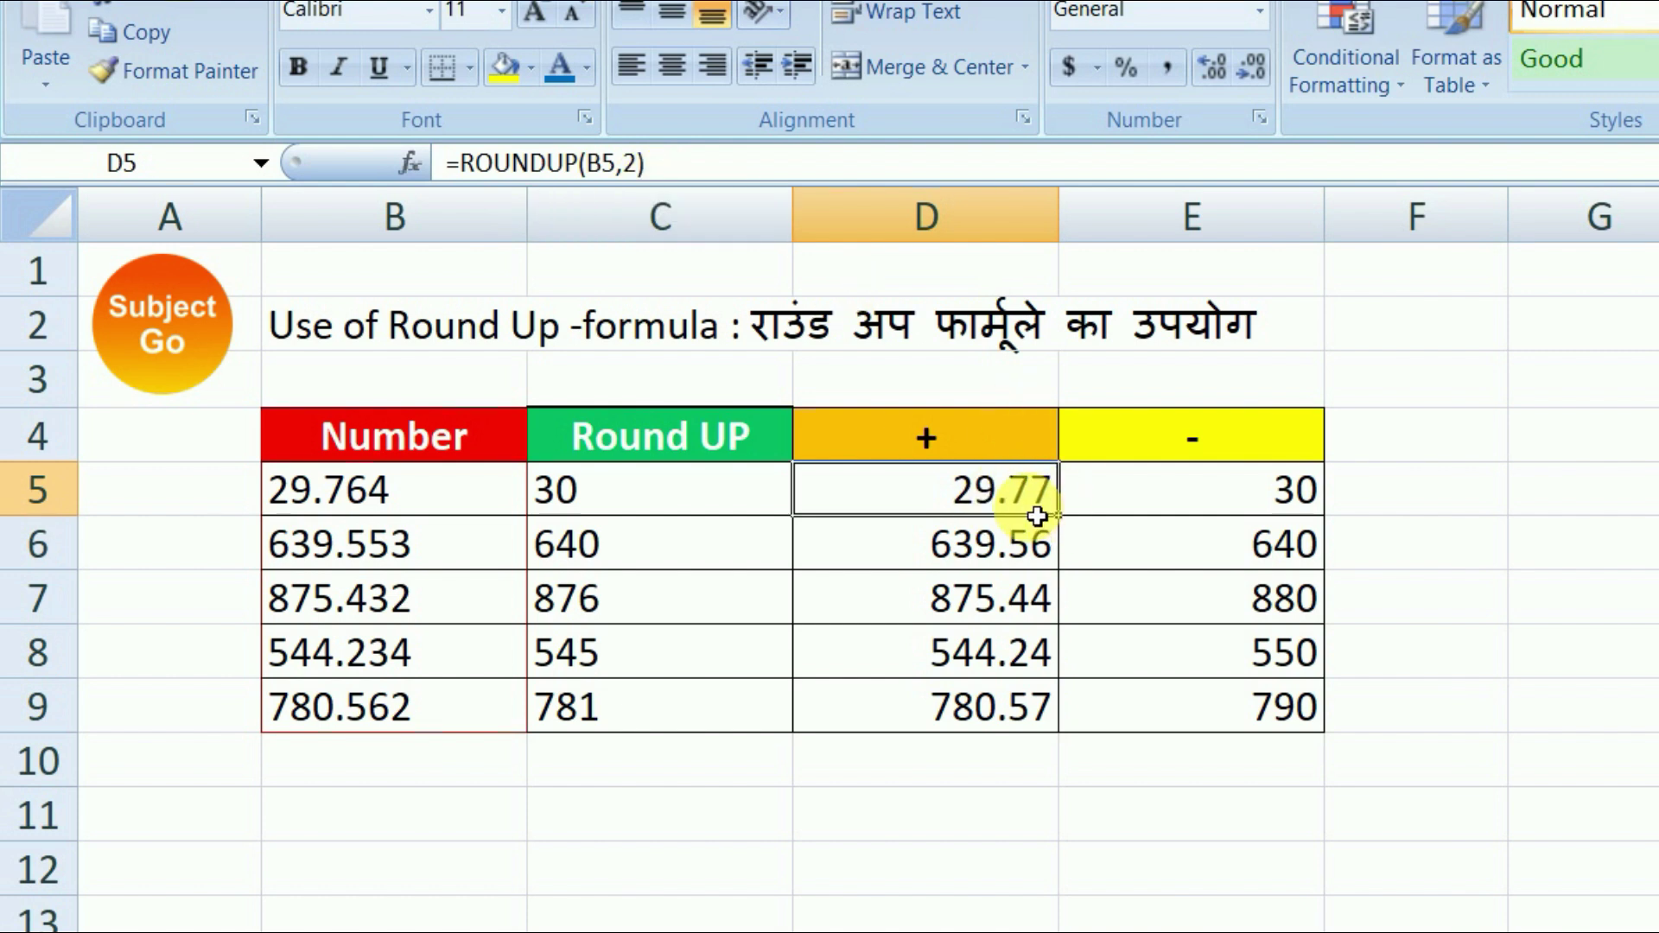
pyautogui.click(985, 558)
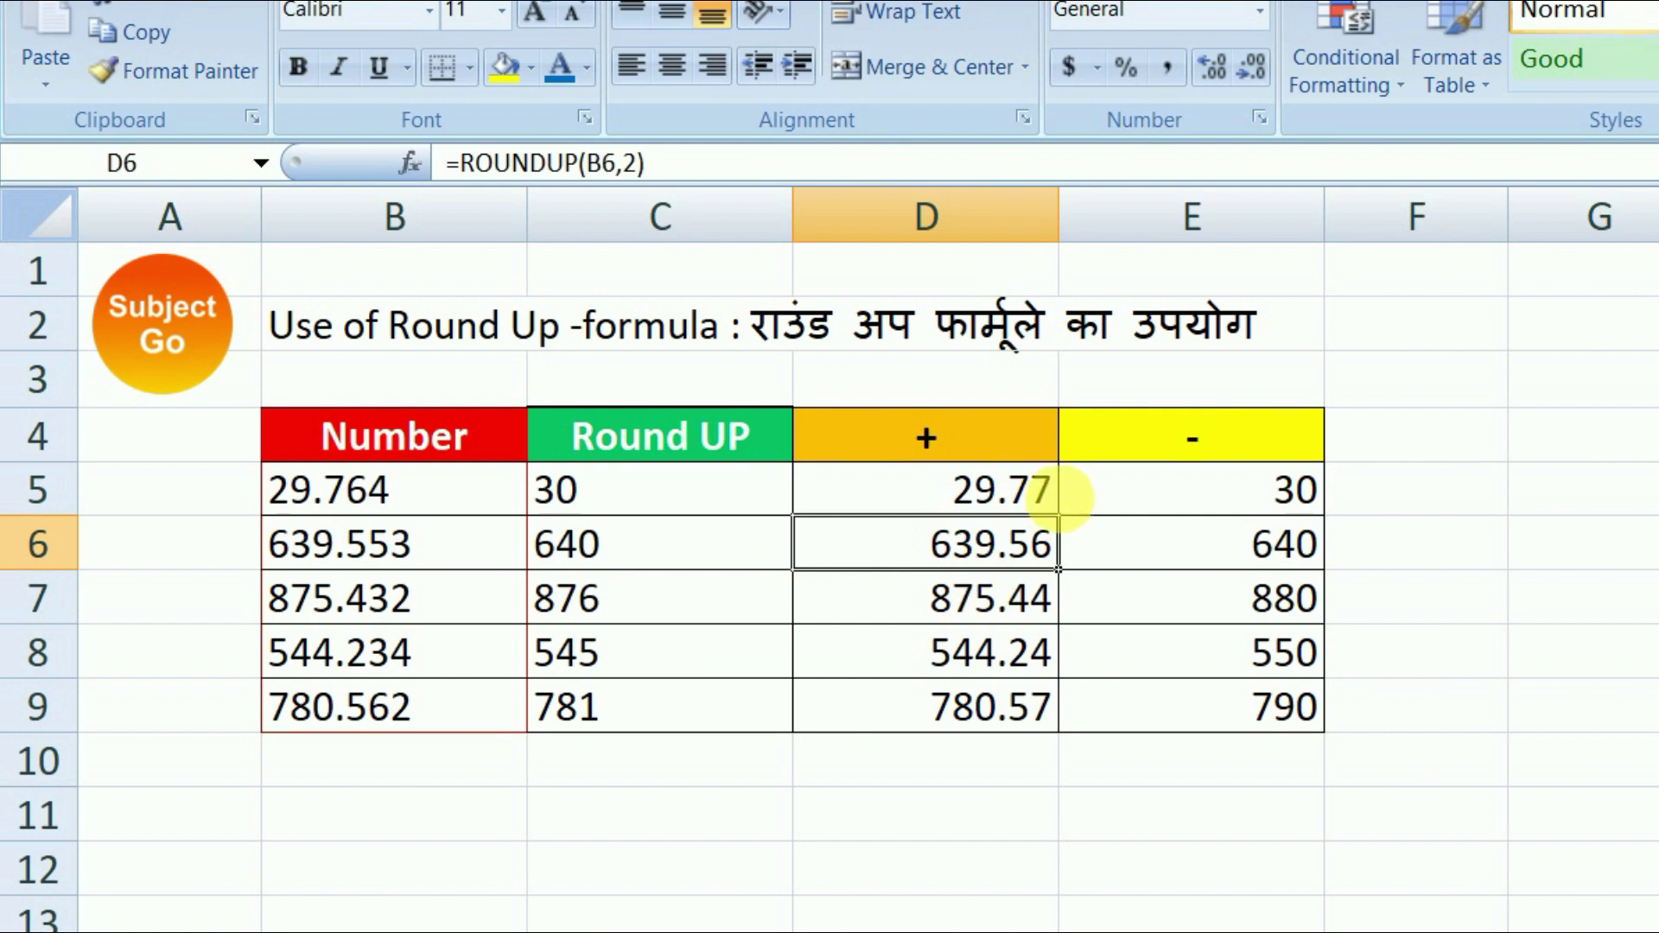
pyautogui.click(1048, 492)
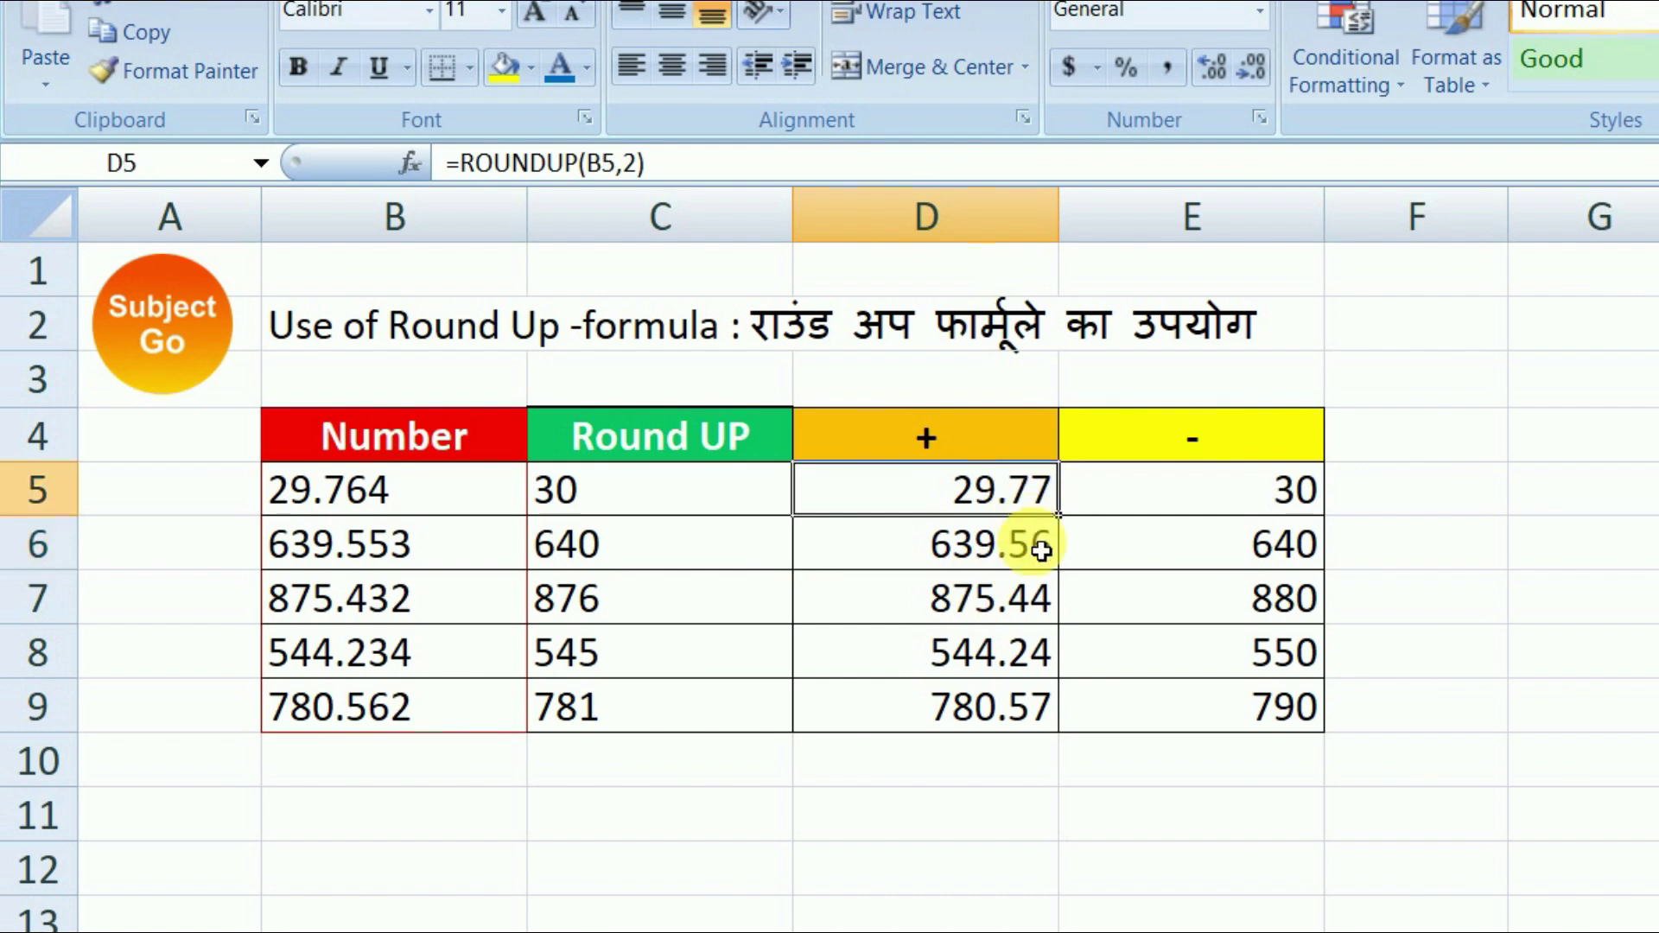
pyautogui.moveTo(1042, 495); pyautogui.dragTo(1043, 706)
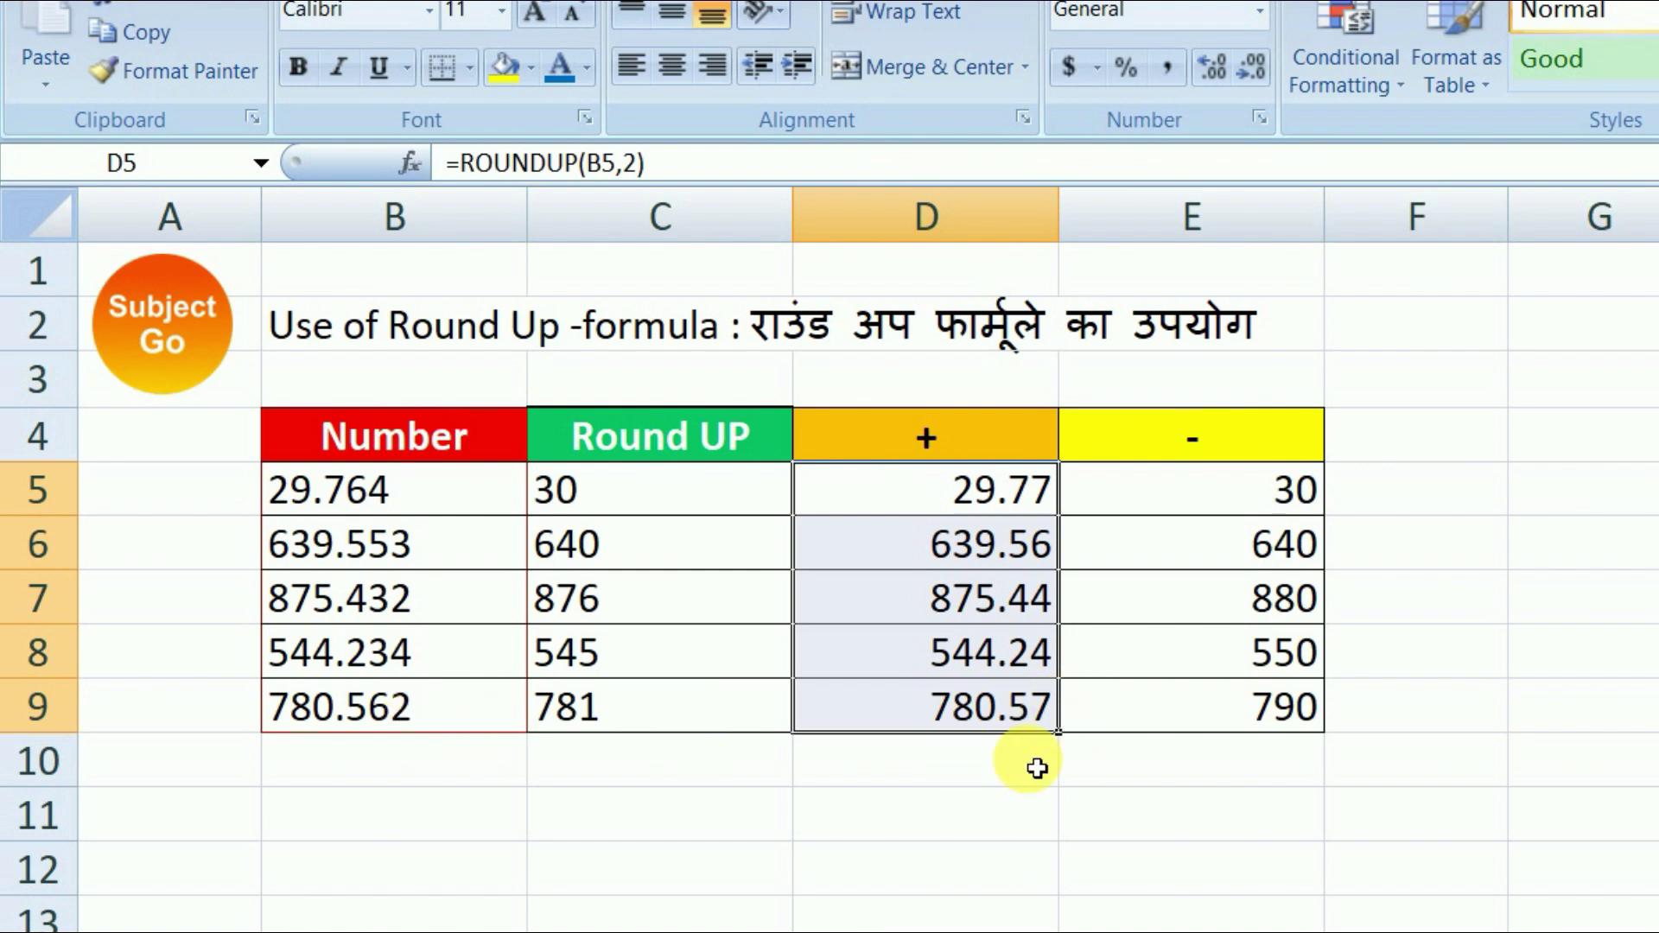
# Remove the 2 from D5's ROUNDUP digits argument and copy the formula down to D9.
pyautogui.click(640, 163)
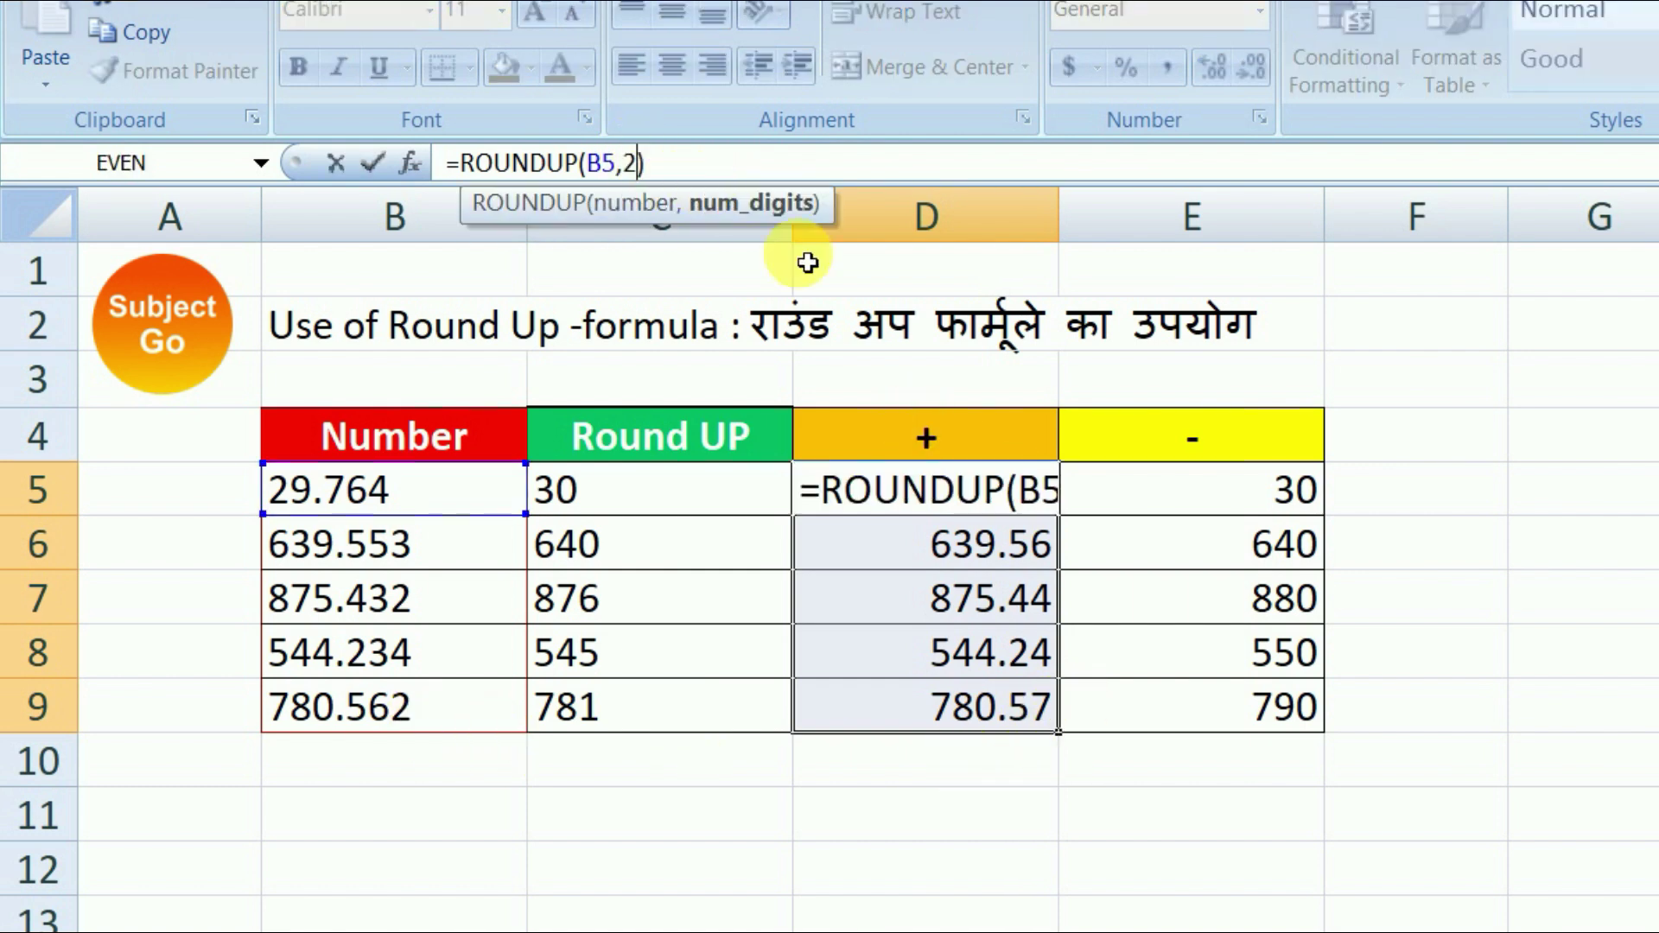
pyautogui.press('BackSpace')
pyautogui.press('Return')
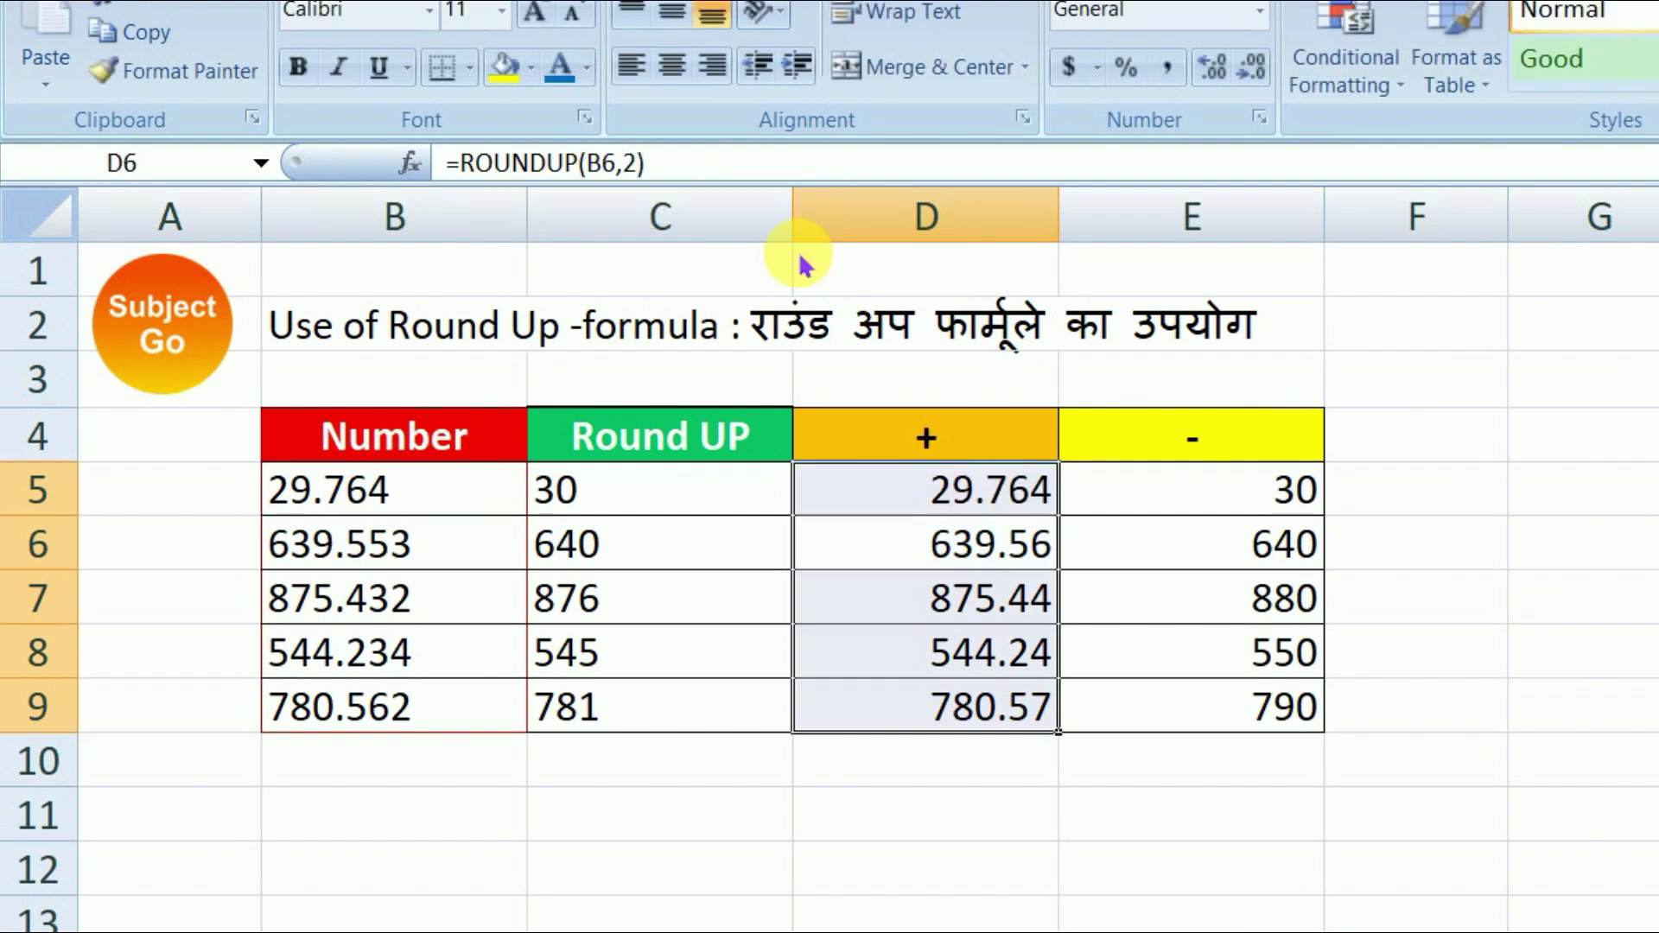
pyautogui.click(1020, 500)
pyautogui.moveTo(1058, 515); pyautogui.dragTo(1058, 733)
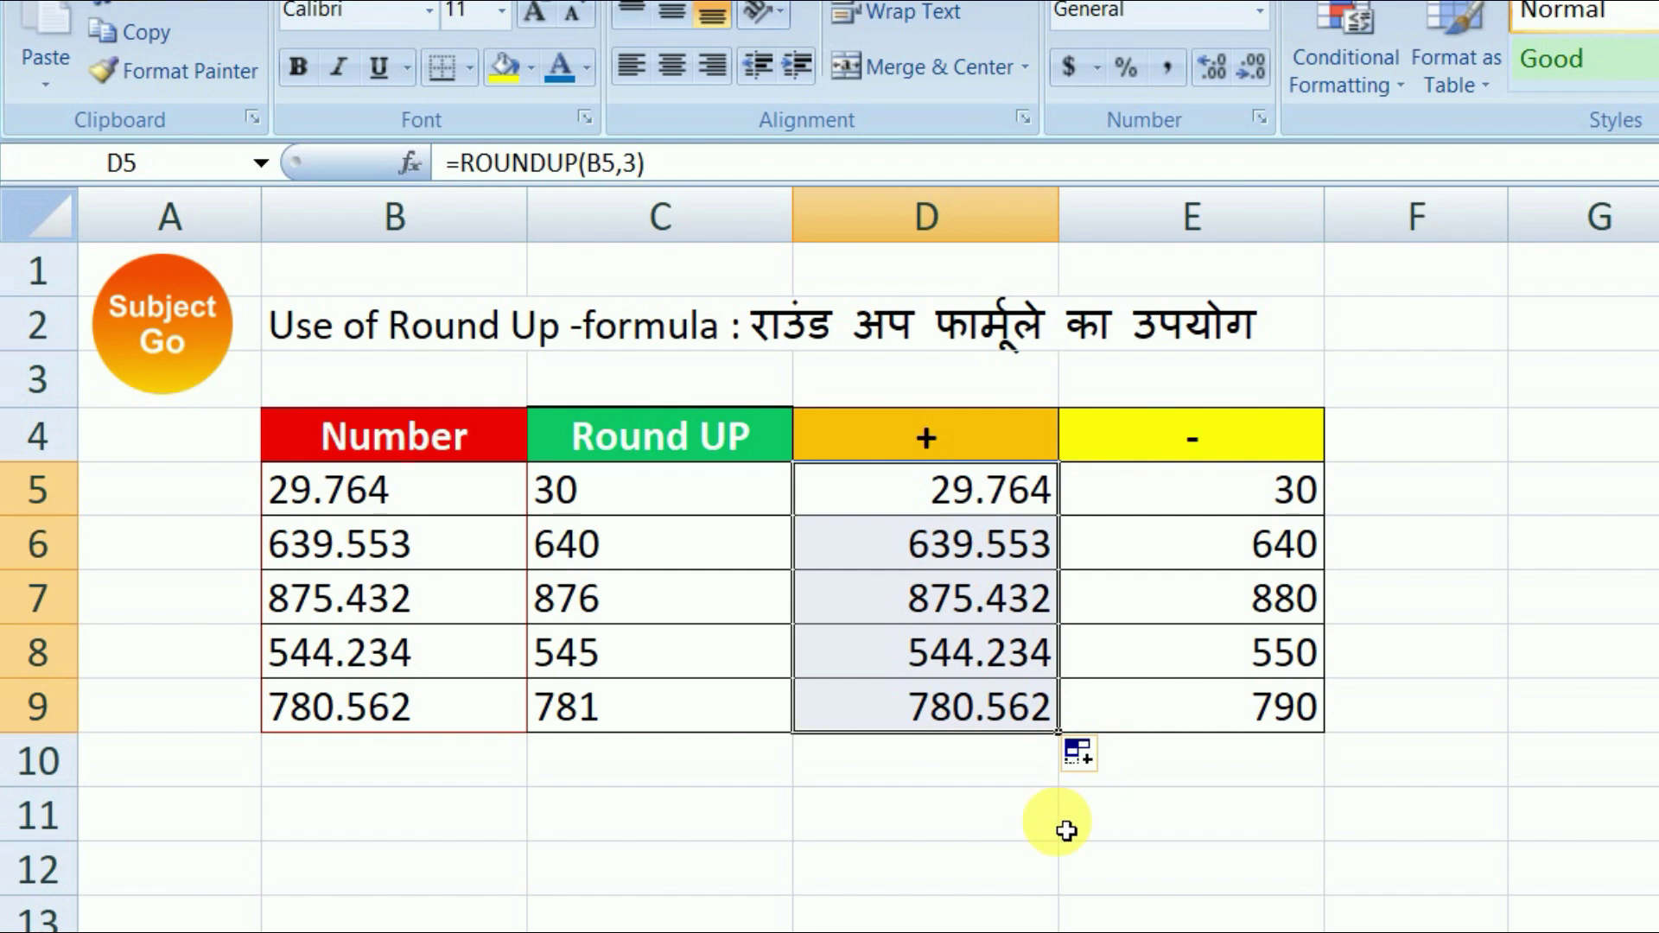
pyautogui.click(1037, 856)
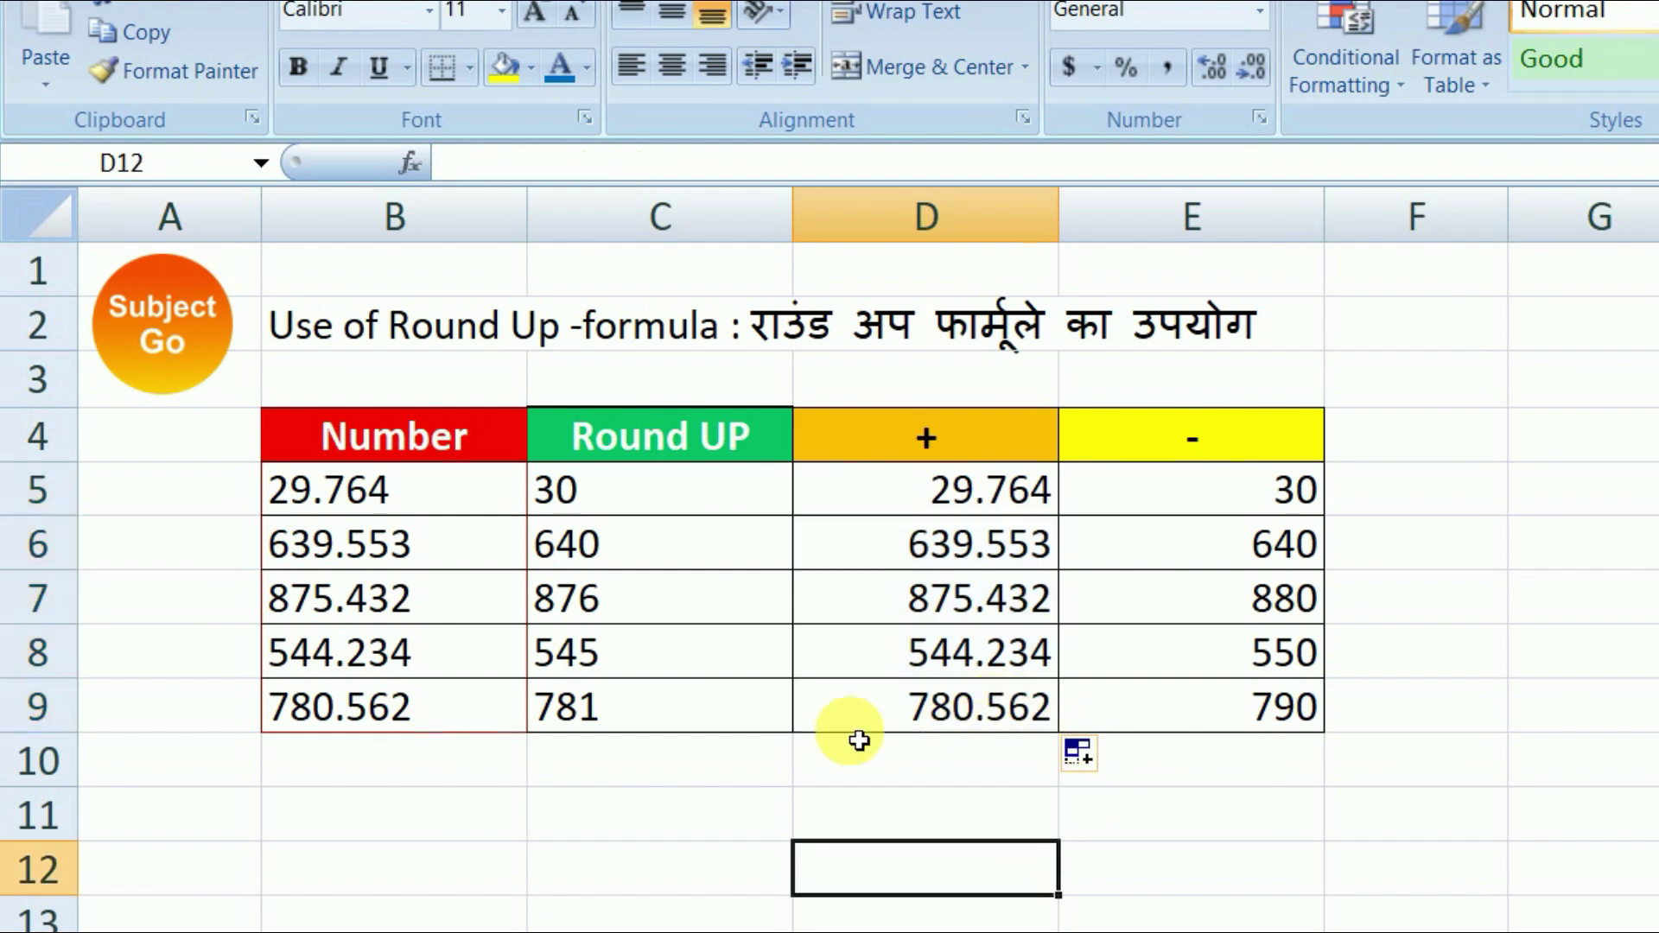
pyautogui.click(998, 717)
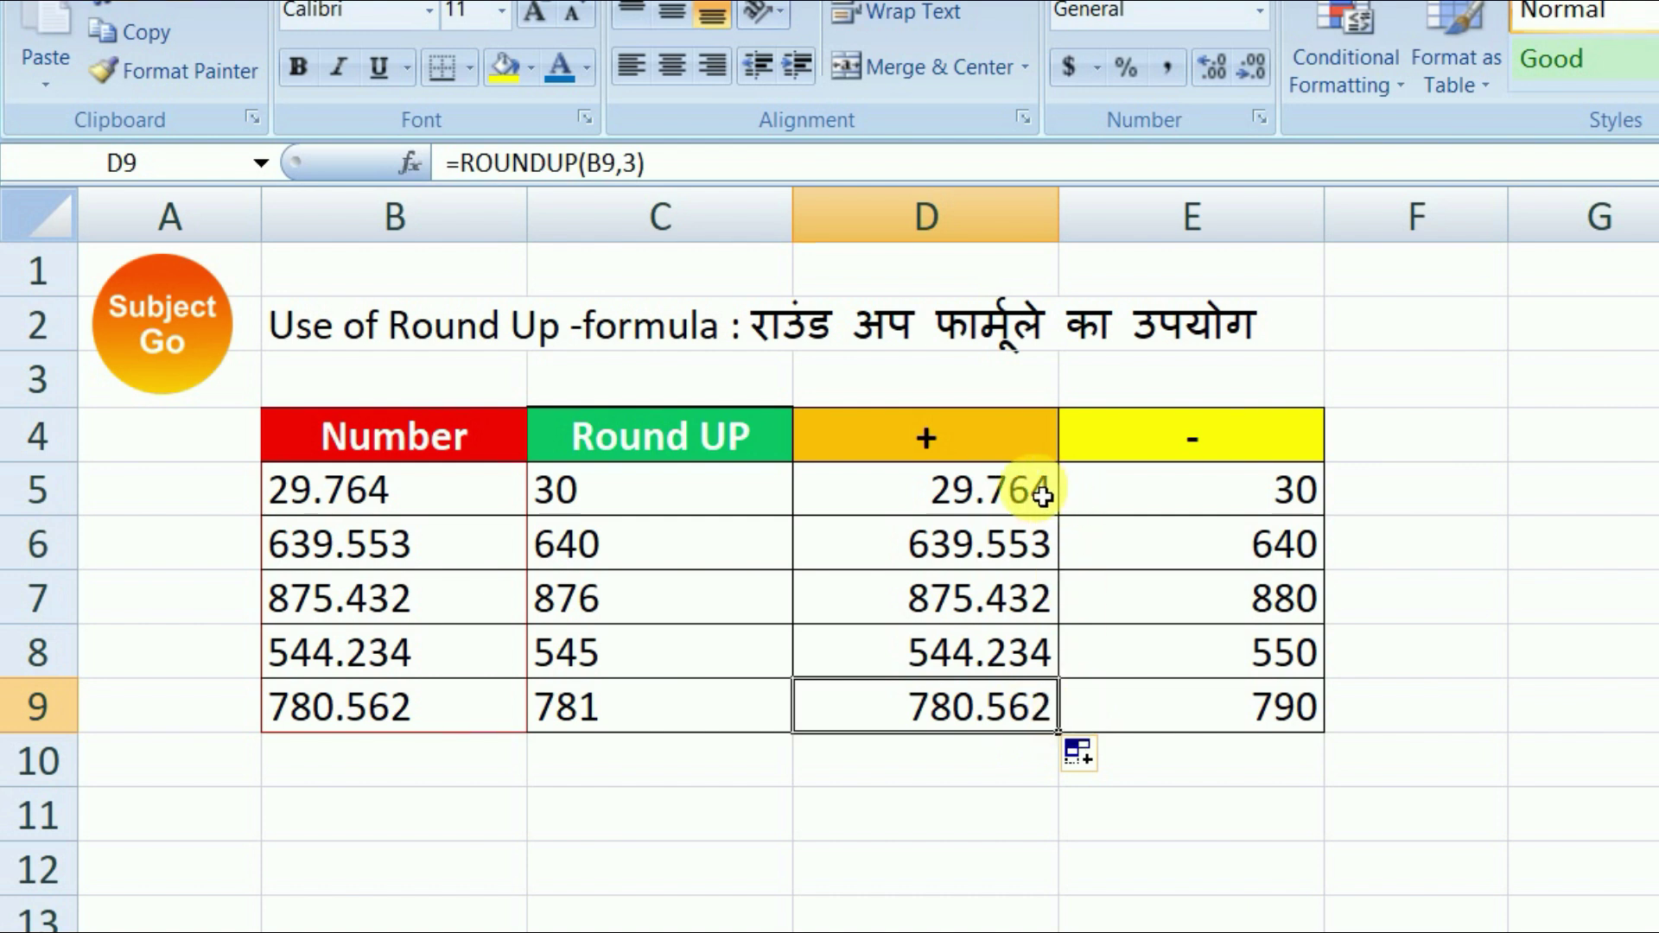
pyautogui.moveTo(1048, 485); pyautogui.dragTo(1043, 696)
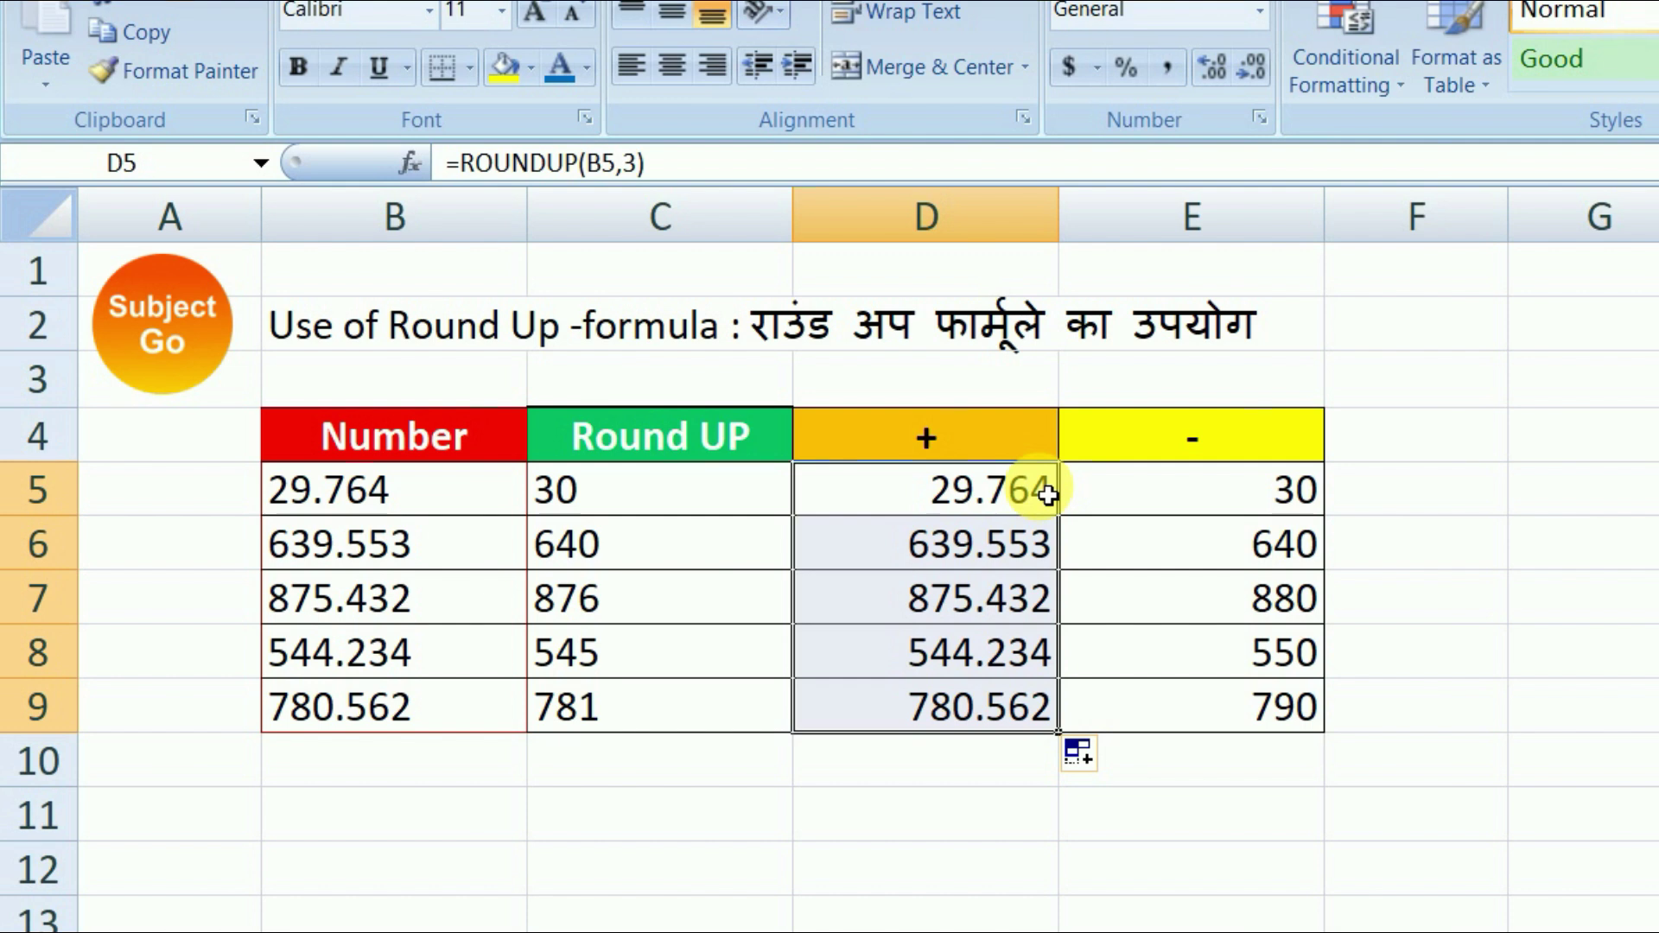
# Check the − column formulas in E5:E8, then clear all results in C5:E9.
pyautogui.click(1171, 489)
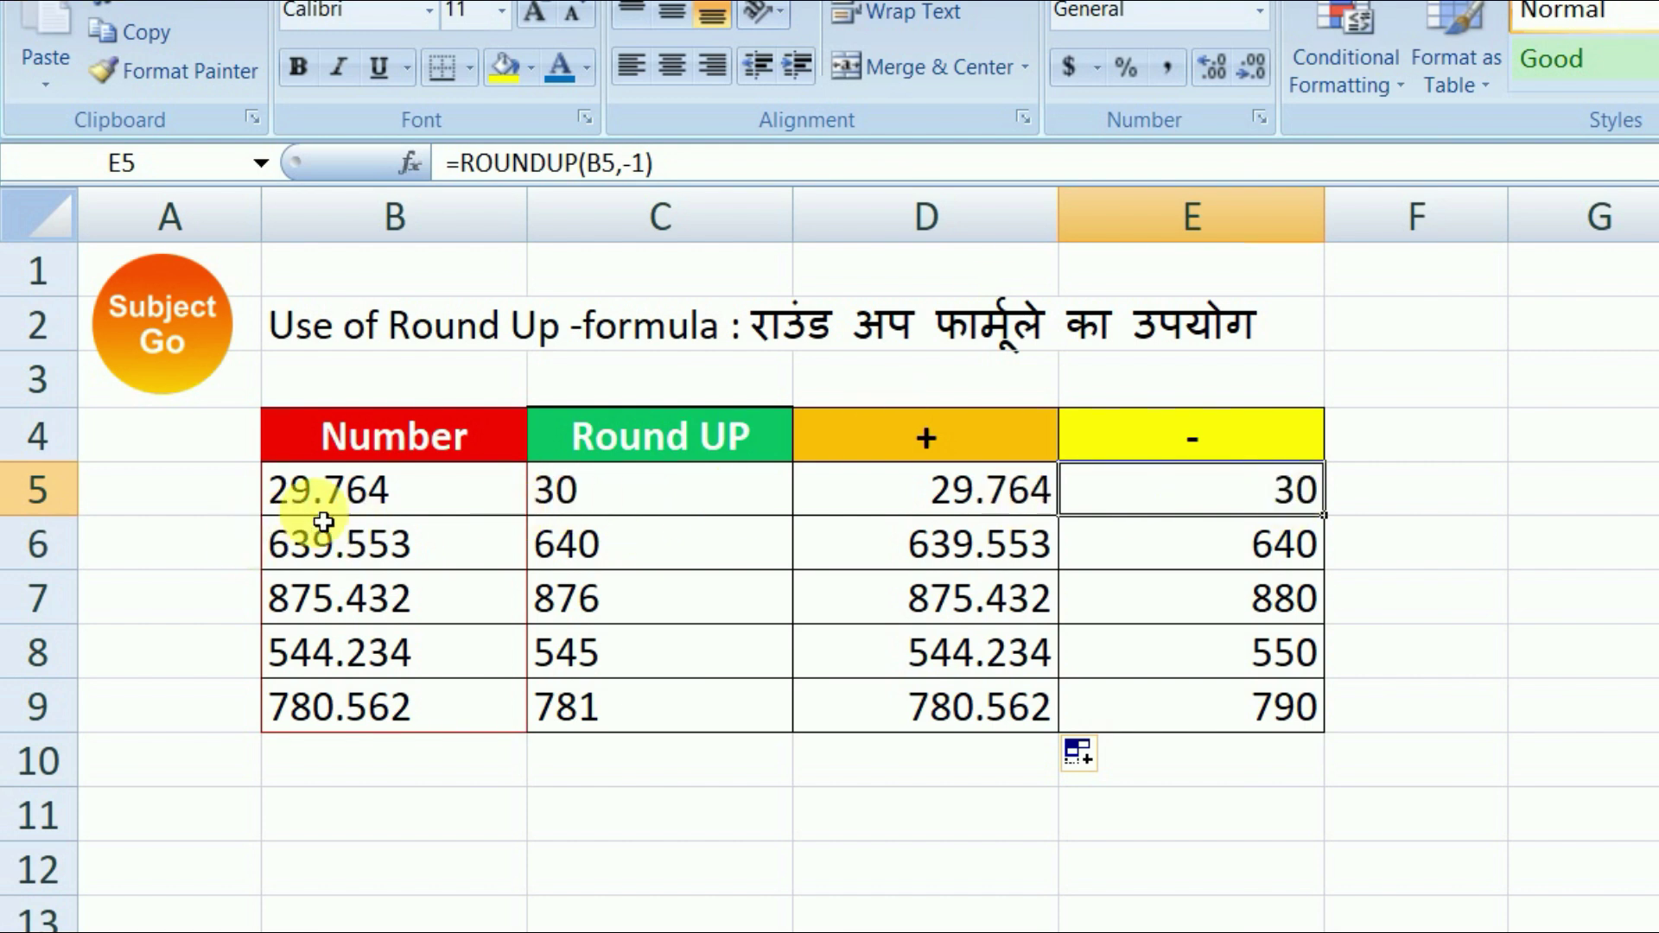
pyautogui.click(1292, 557)
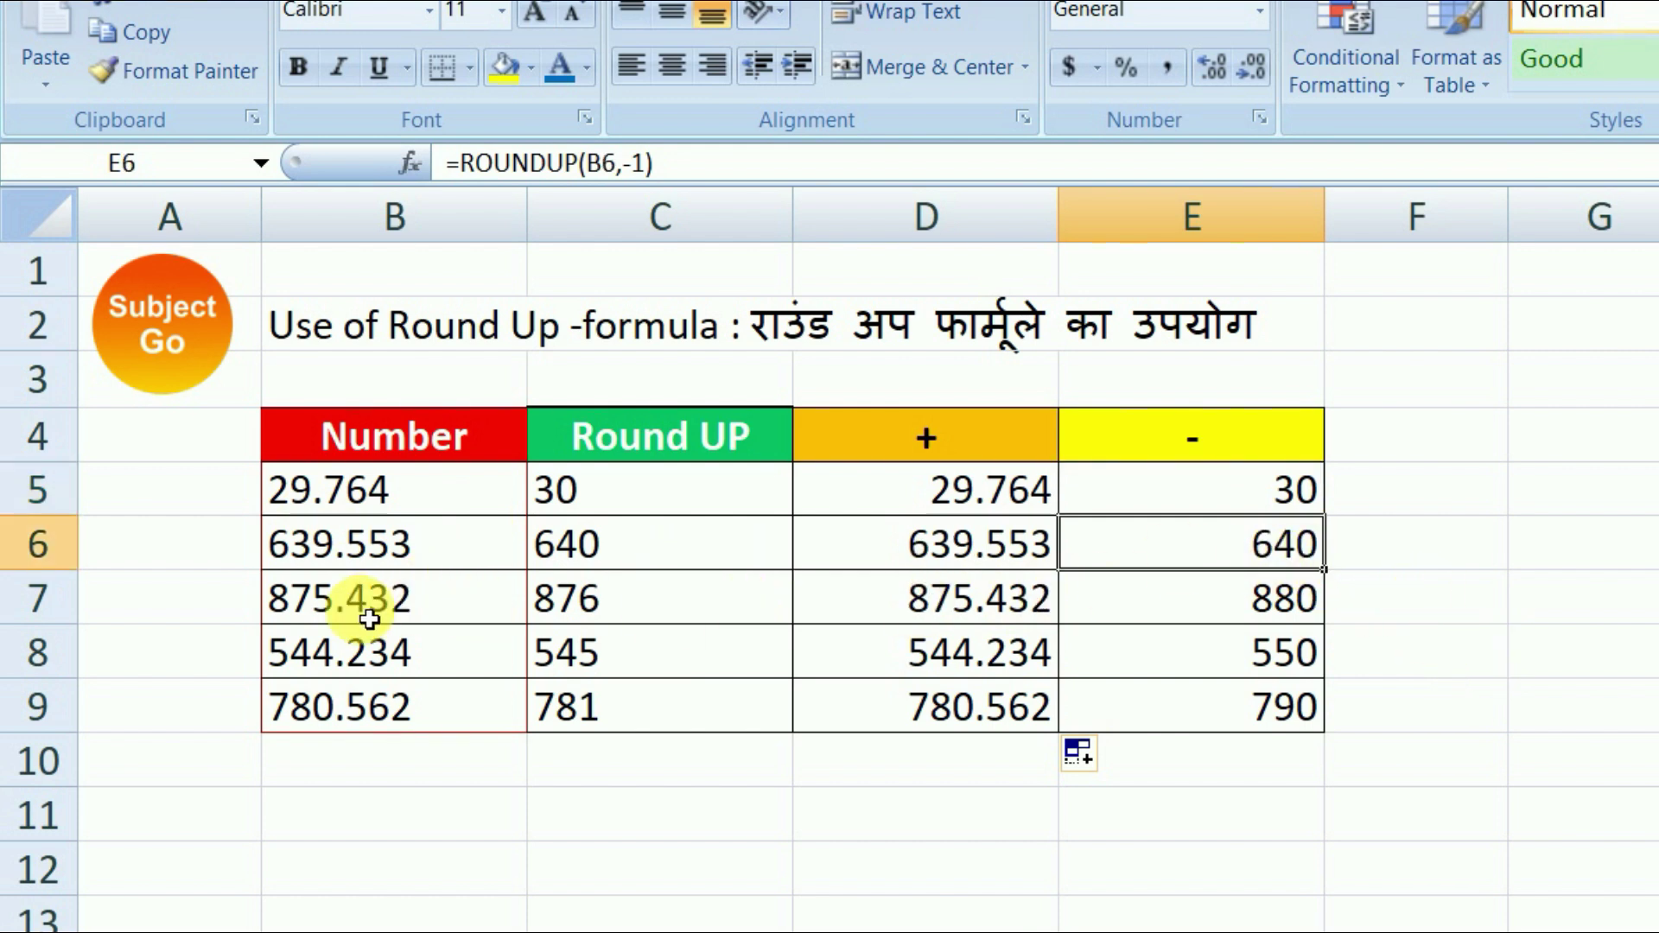
pyautogui.click(1318, 622)
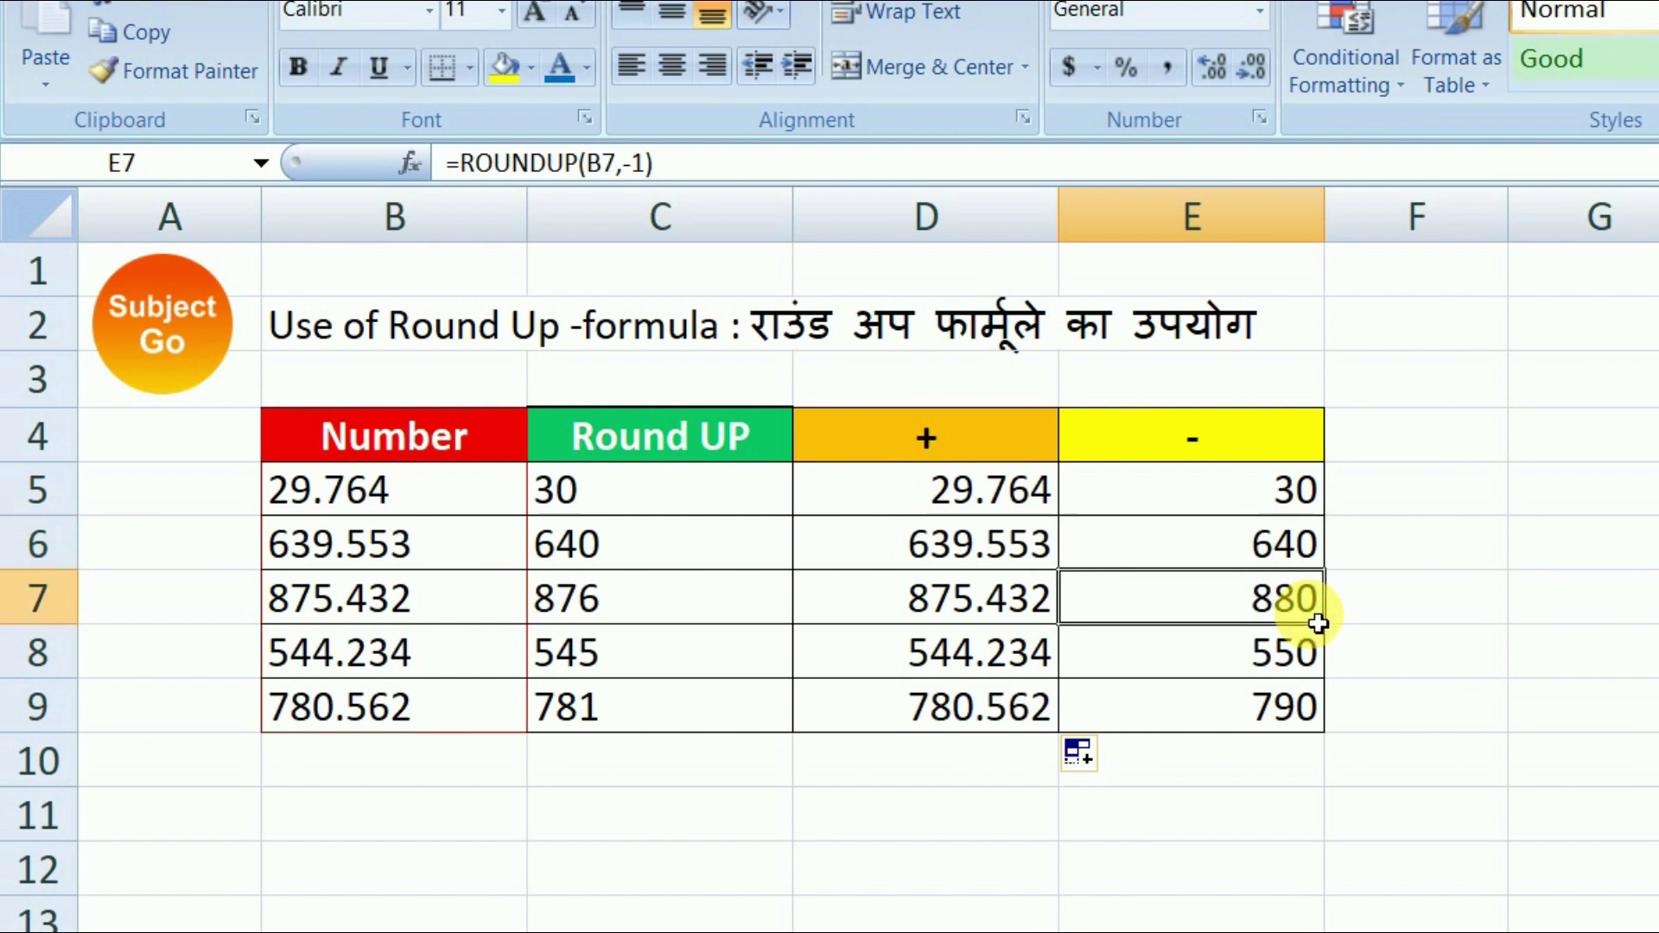
pyautogui.click(1254, 677)
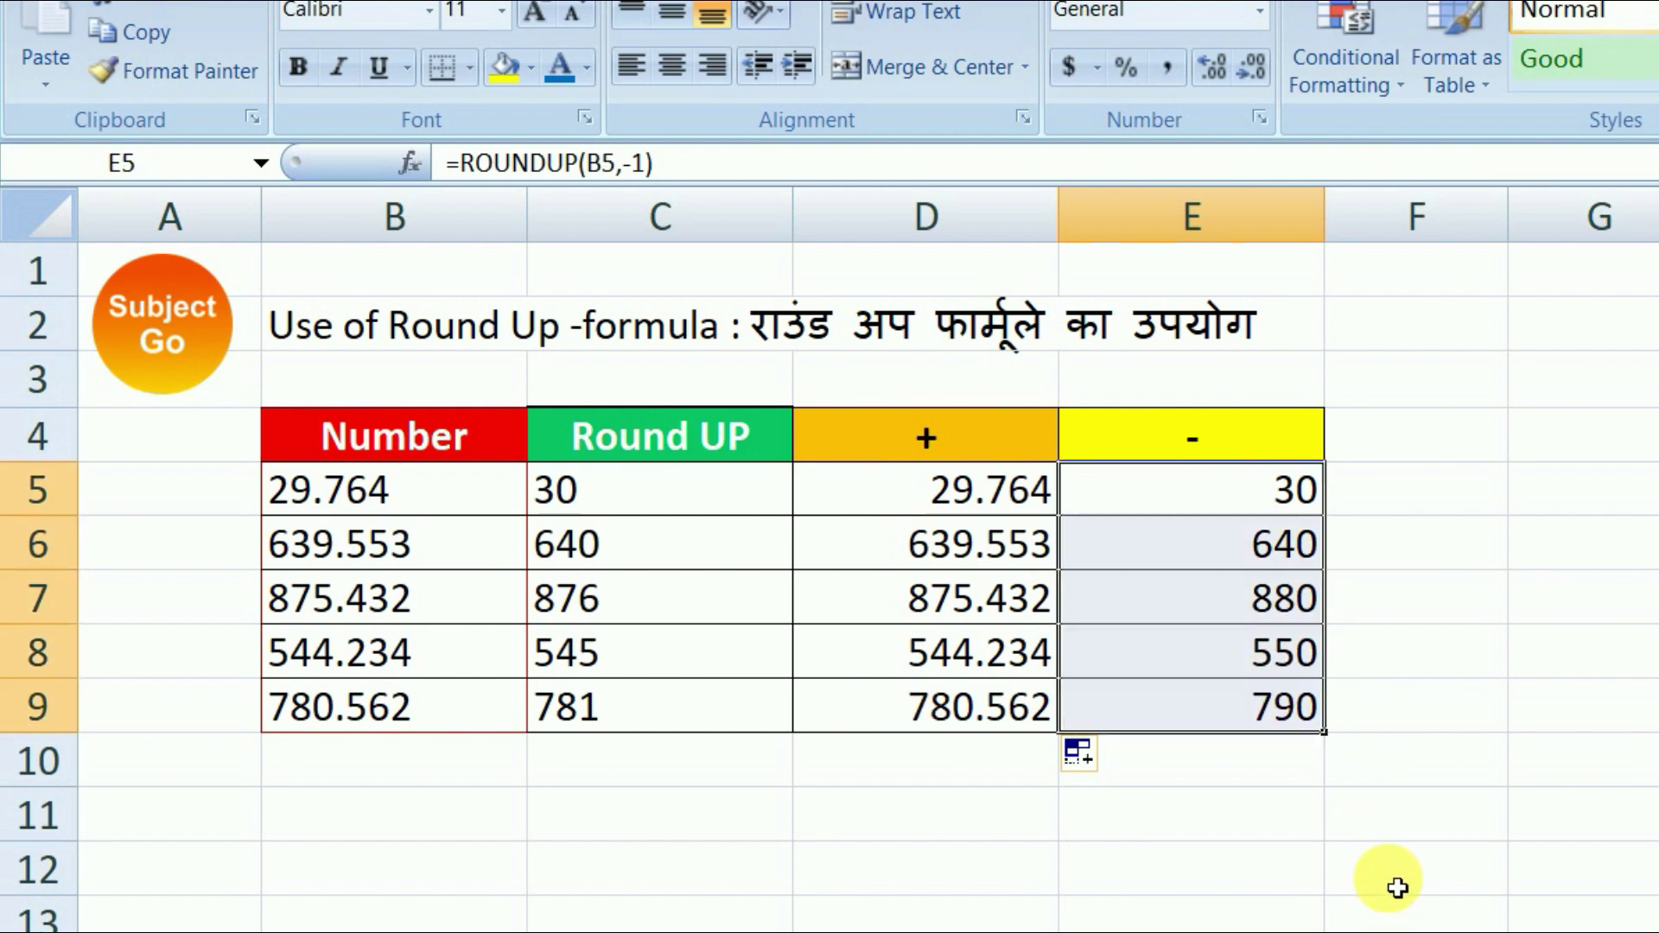
pyautogui.moveTo(658, 523); pyautogui.dragTo(652, 704)
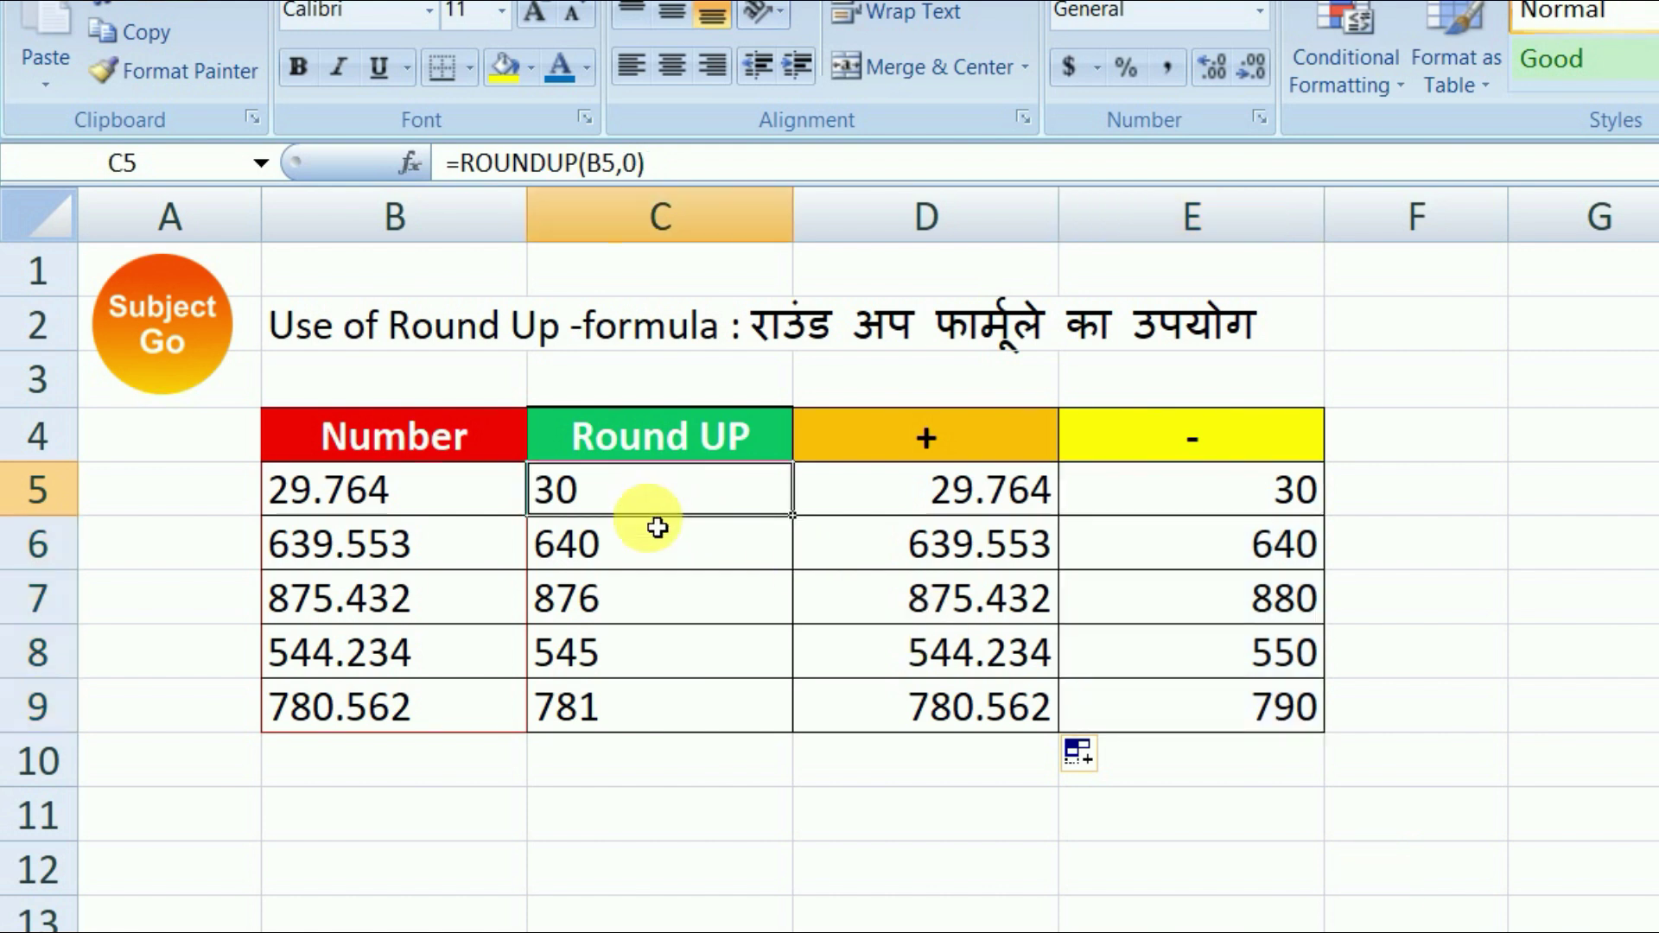
pyautogui.click(689, 491)
pyautogui.moveTo(649, 494); pyautogui.dragTo(1268, 711)
pyautogui.press('Delete')
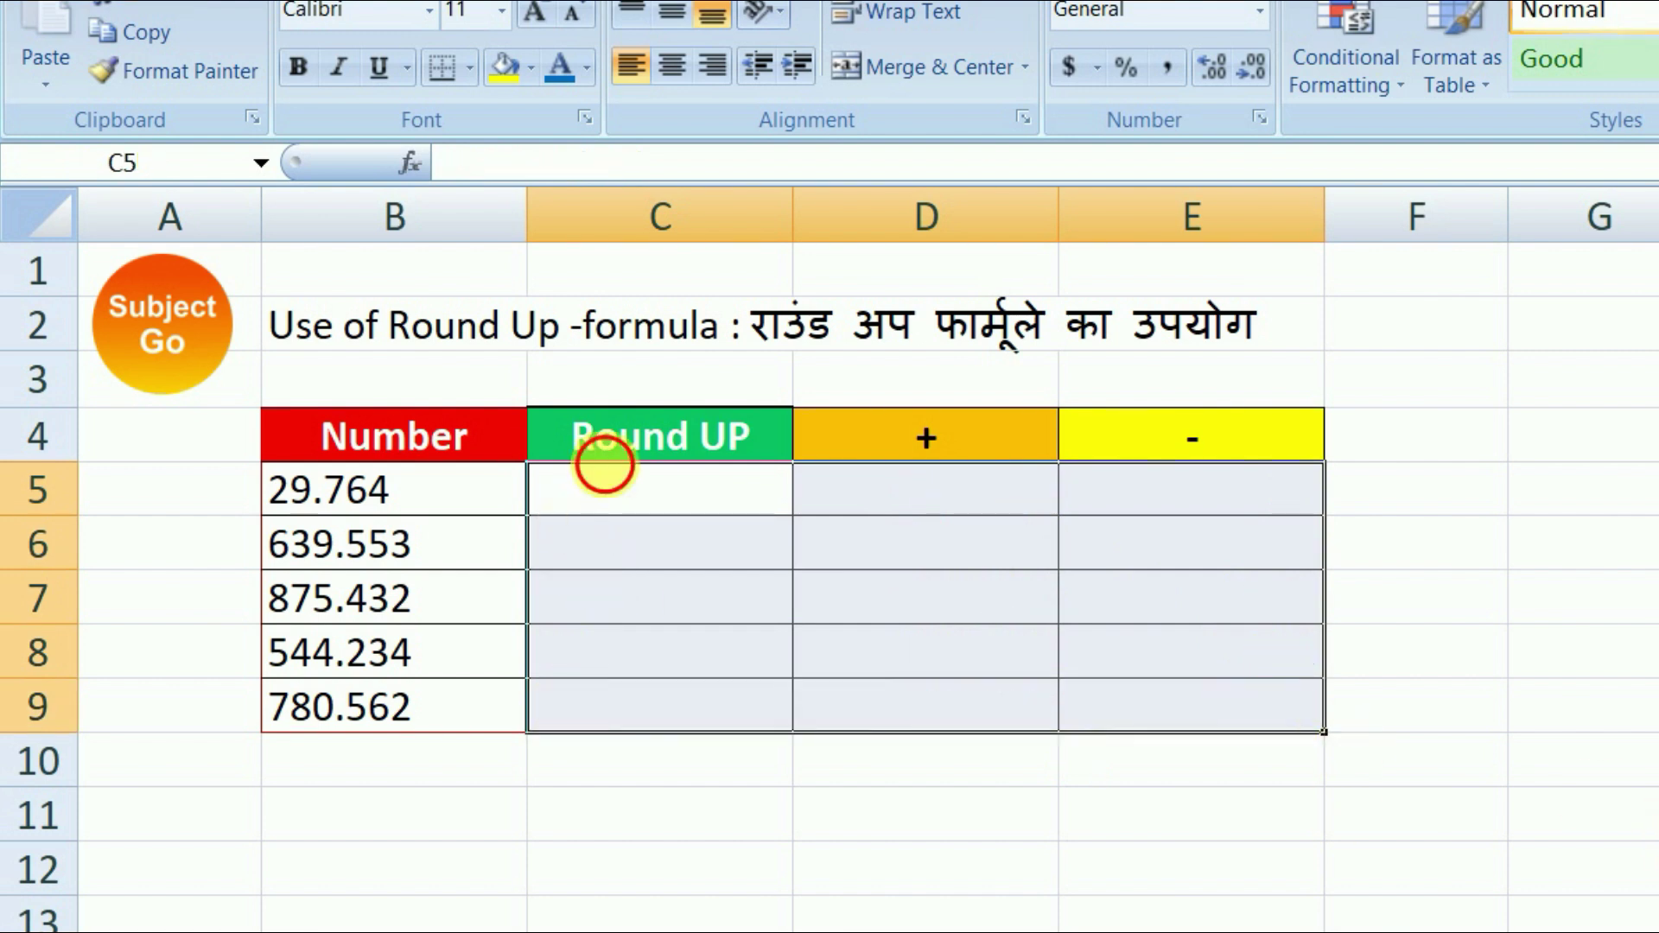
# Enter =ROUNDUP(B5,0) in C5 and fill it down to C9.
pyautogui.click(608, 491)
pyautogui.write('=')
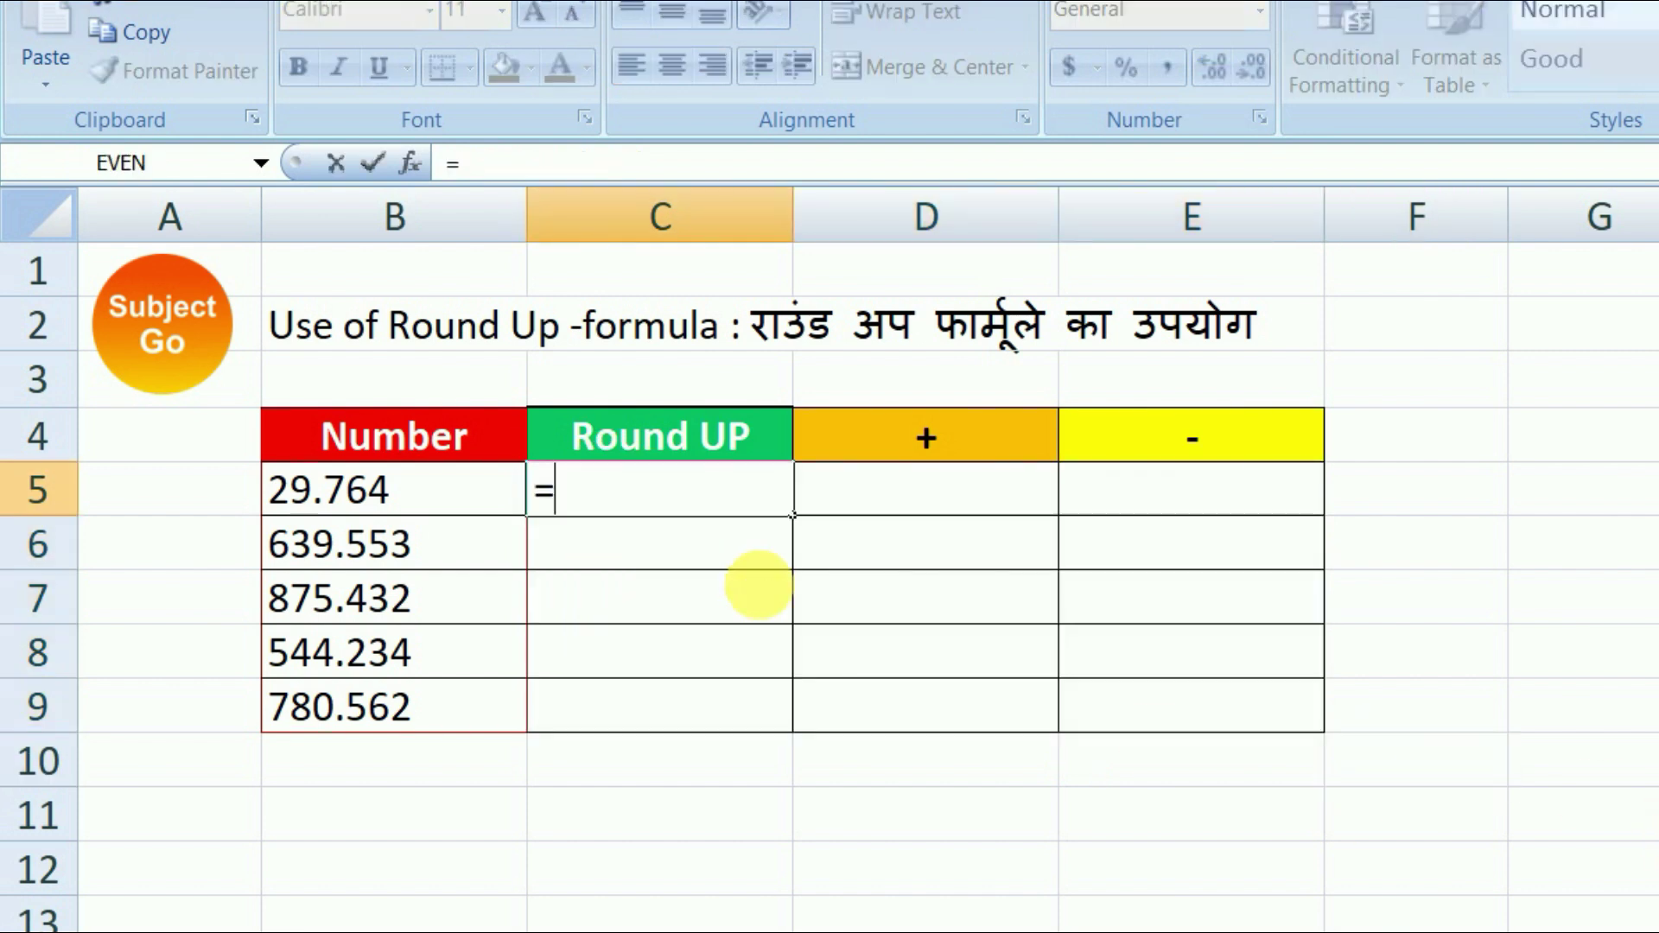
pyautogui.write('roun')
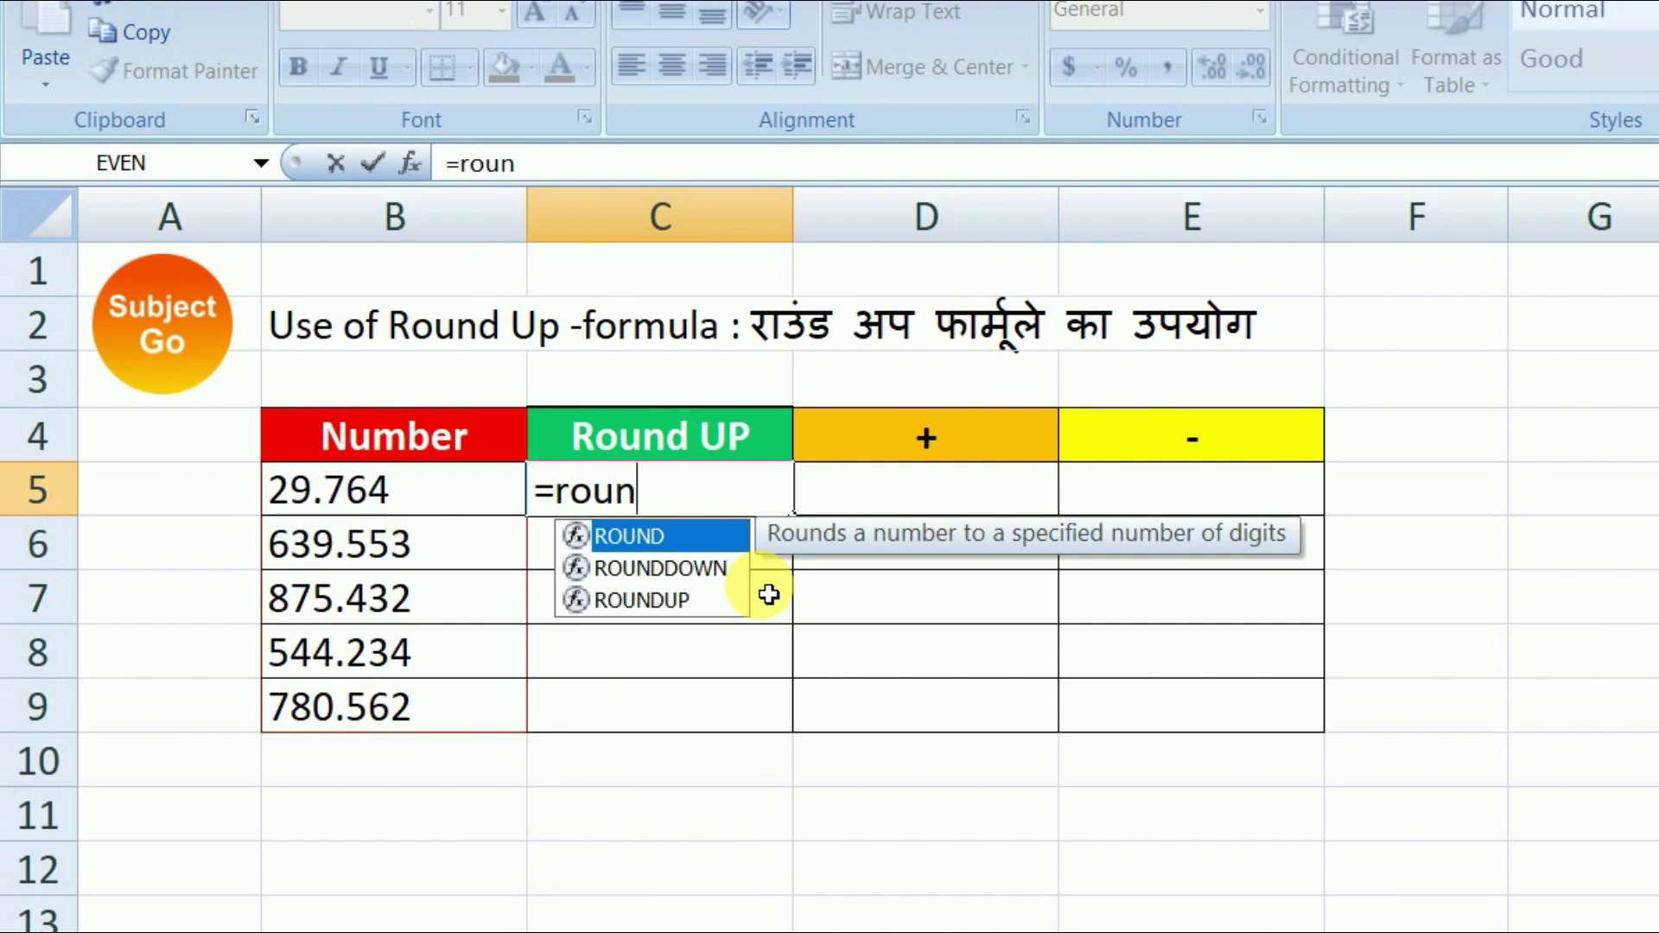
pyautogui.press('Down')
pyautogui.press('Down')
pyautogui.press('Tab')
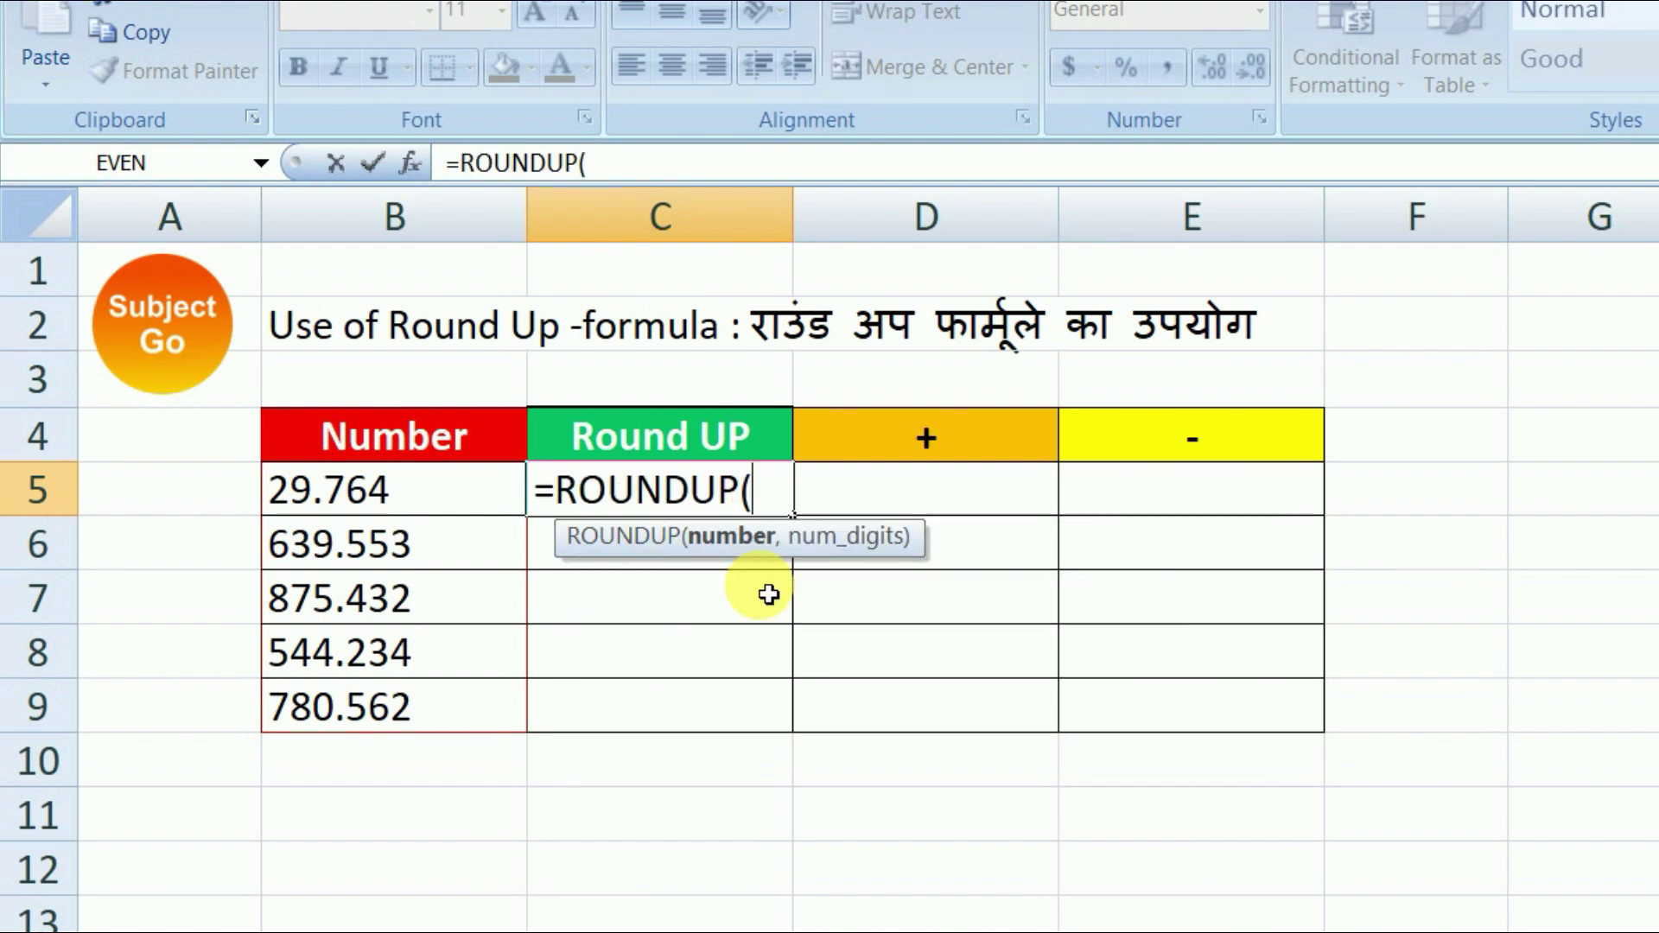
pyautogui.click(422, 476)
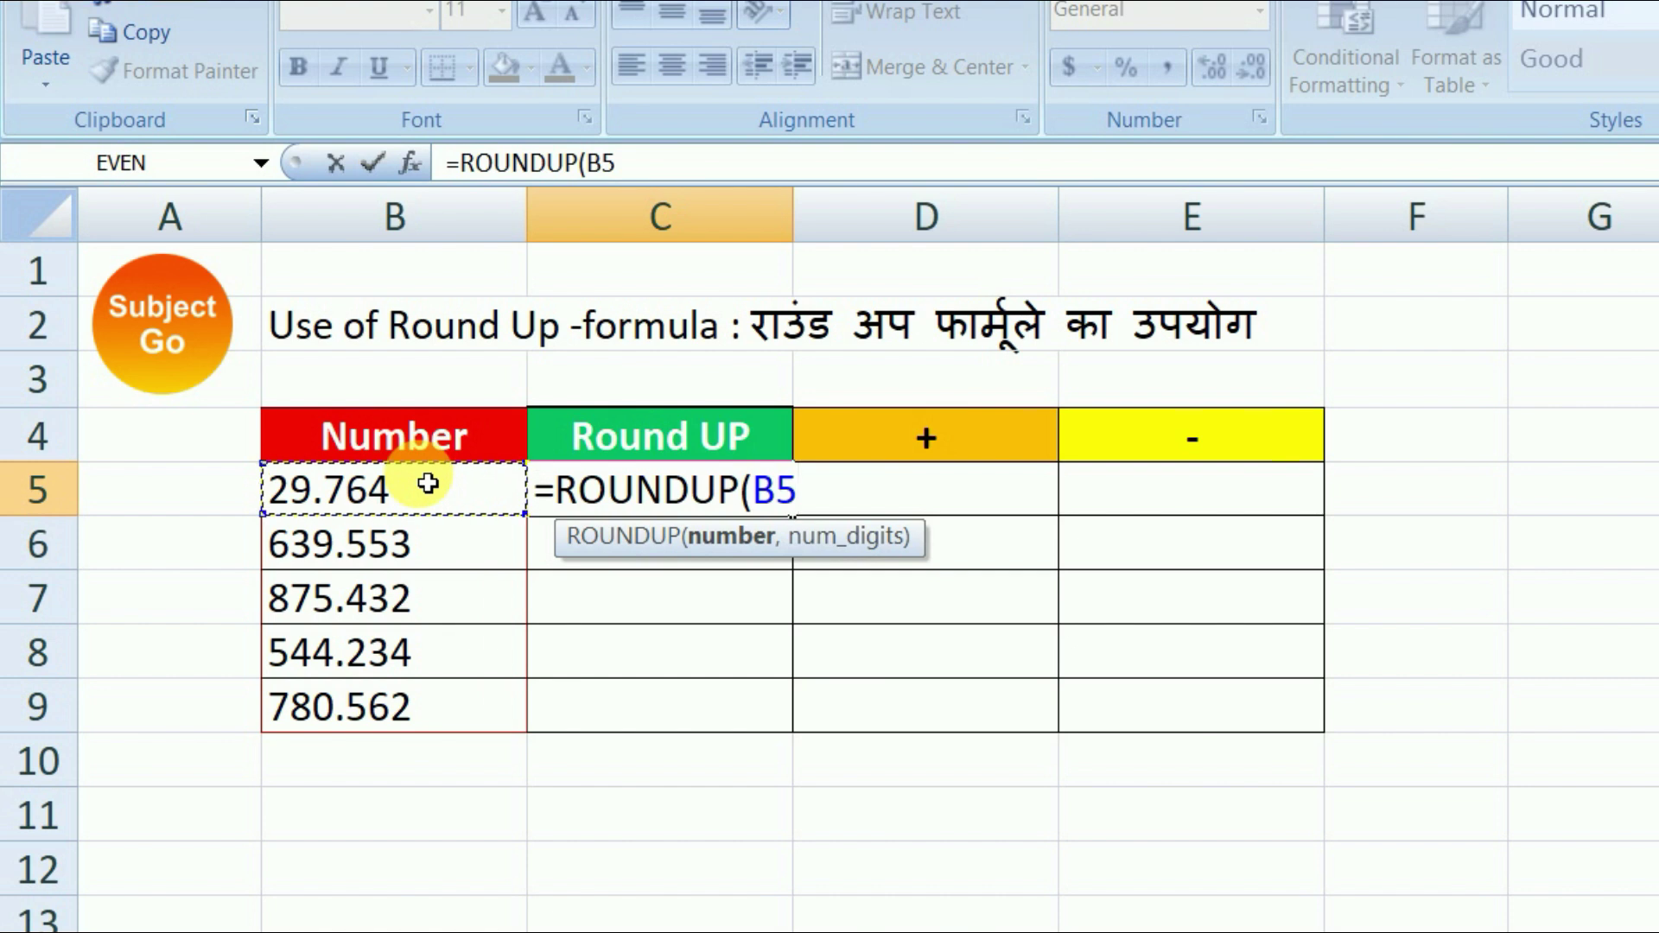
pyautogui.write(',0')
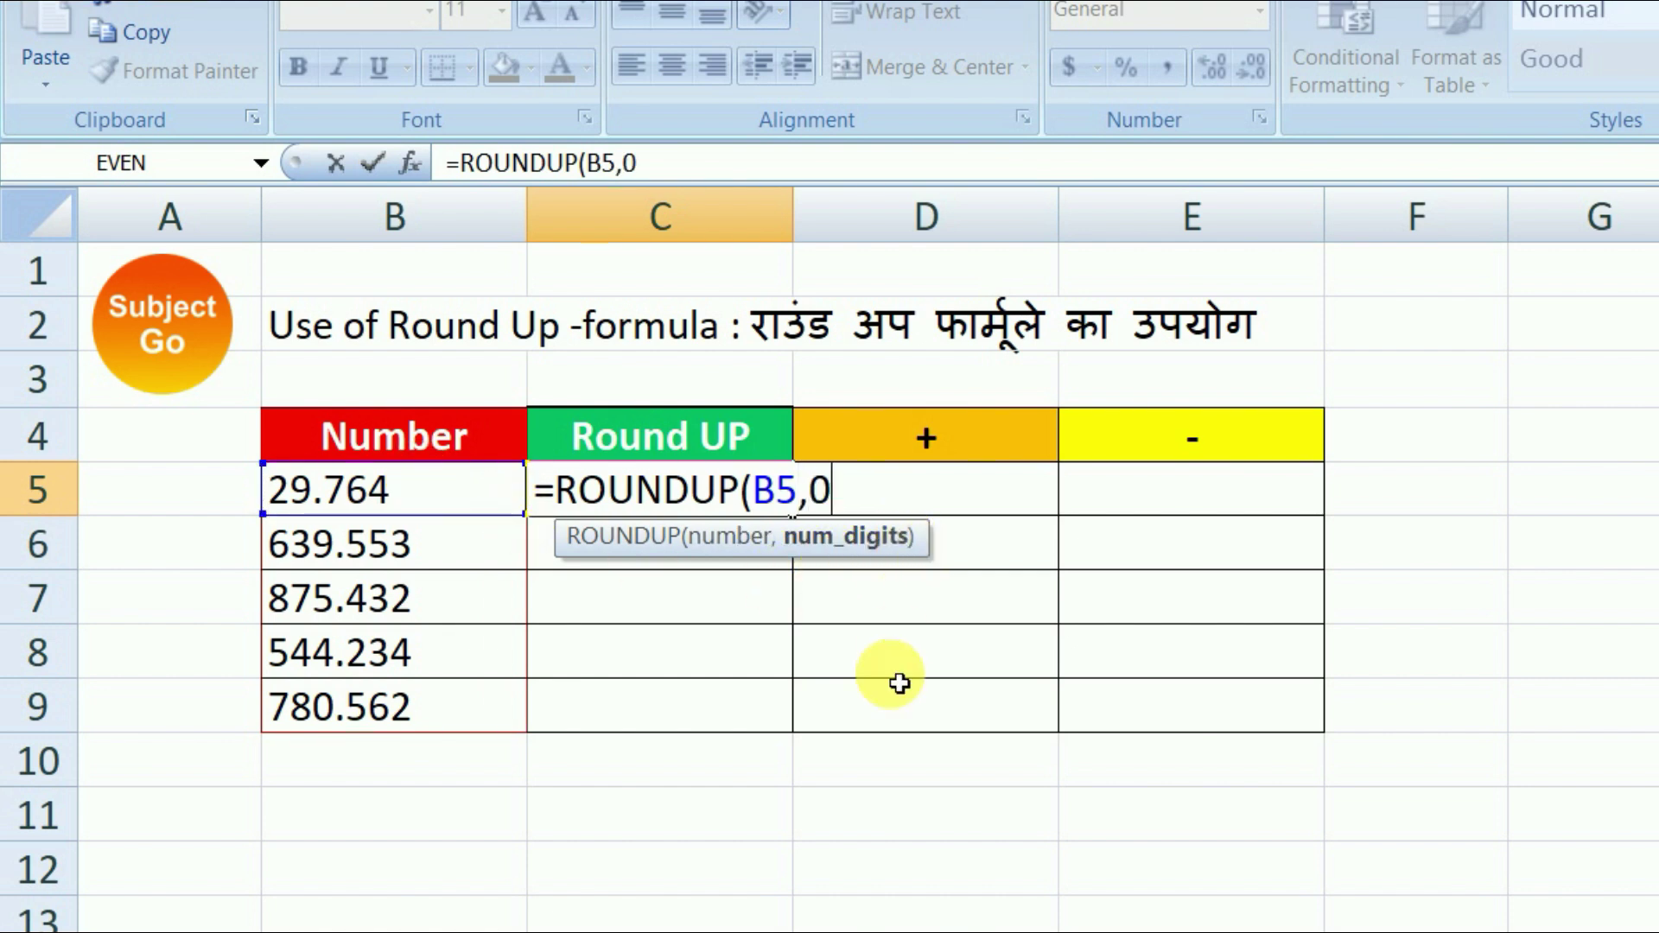
pyautogui.press('Return')
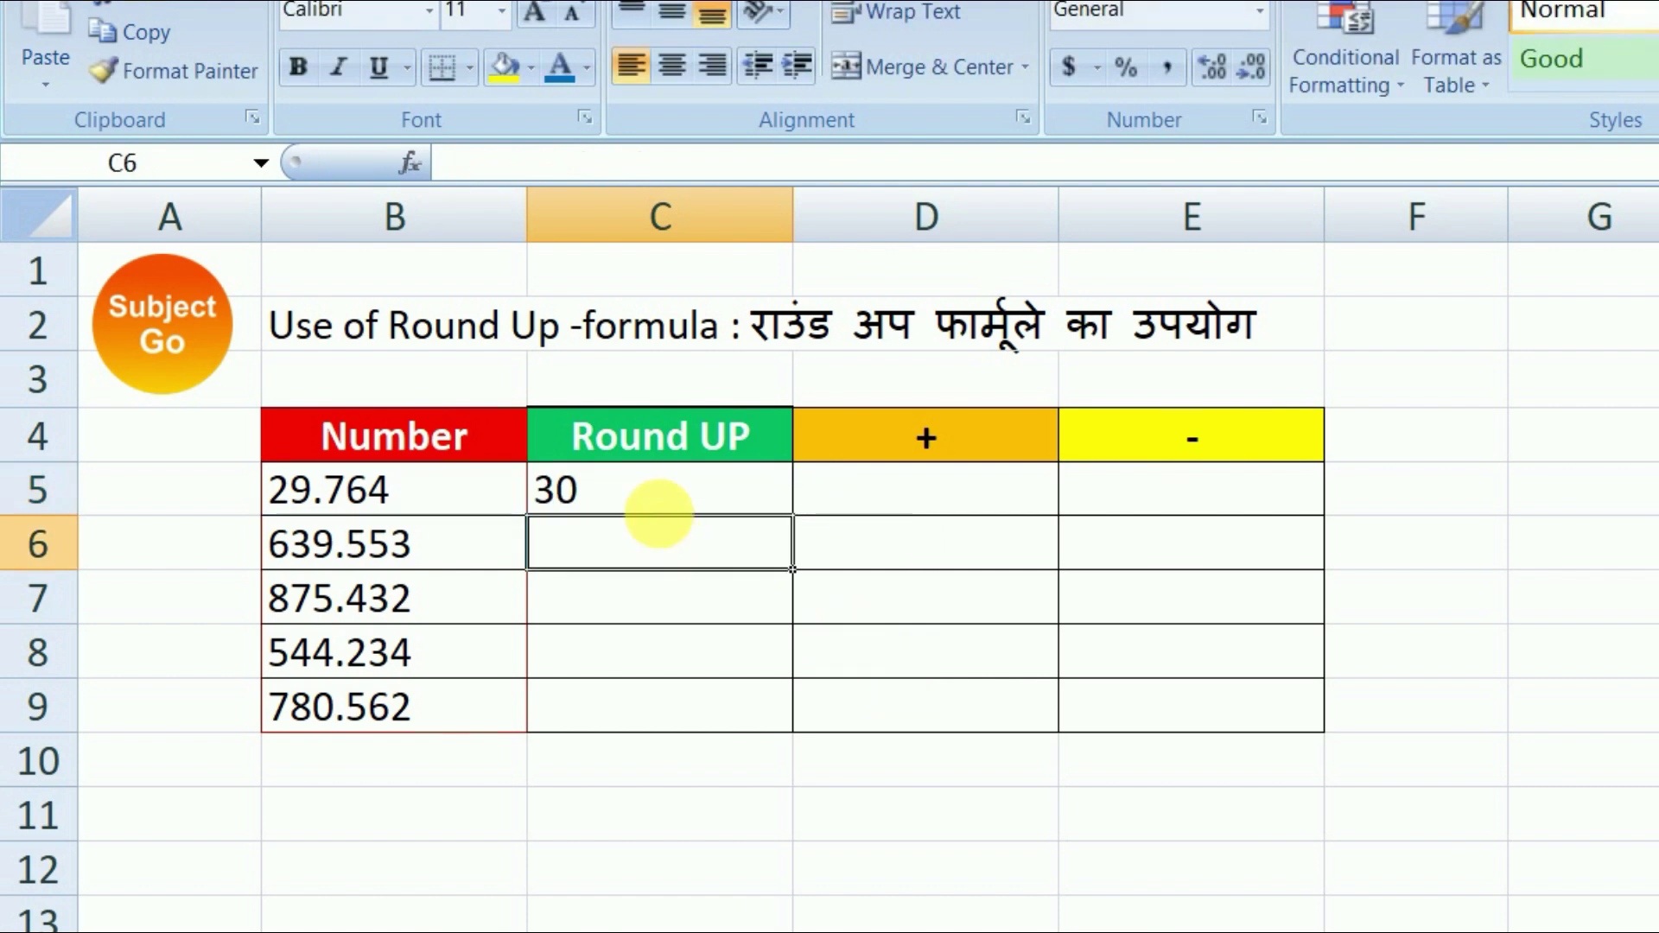
pyautogui.click(692, 492)
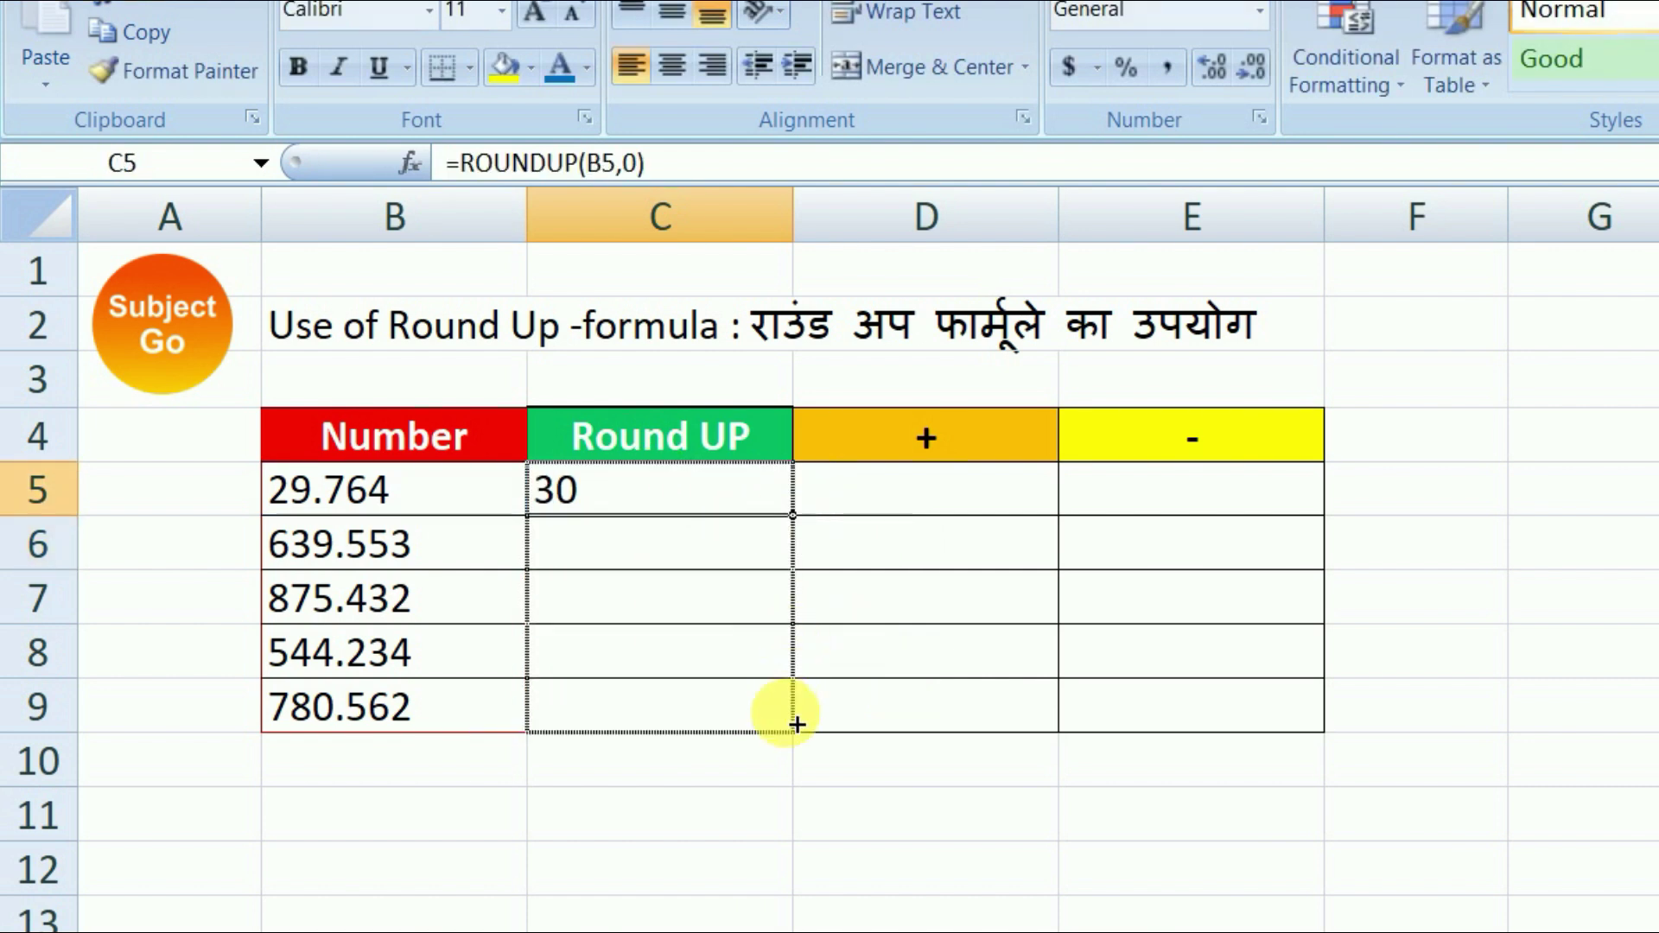
pyautogui.moveTo(793, 516); pyautogui.dragTo(790, 728)
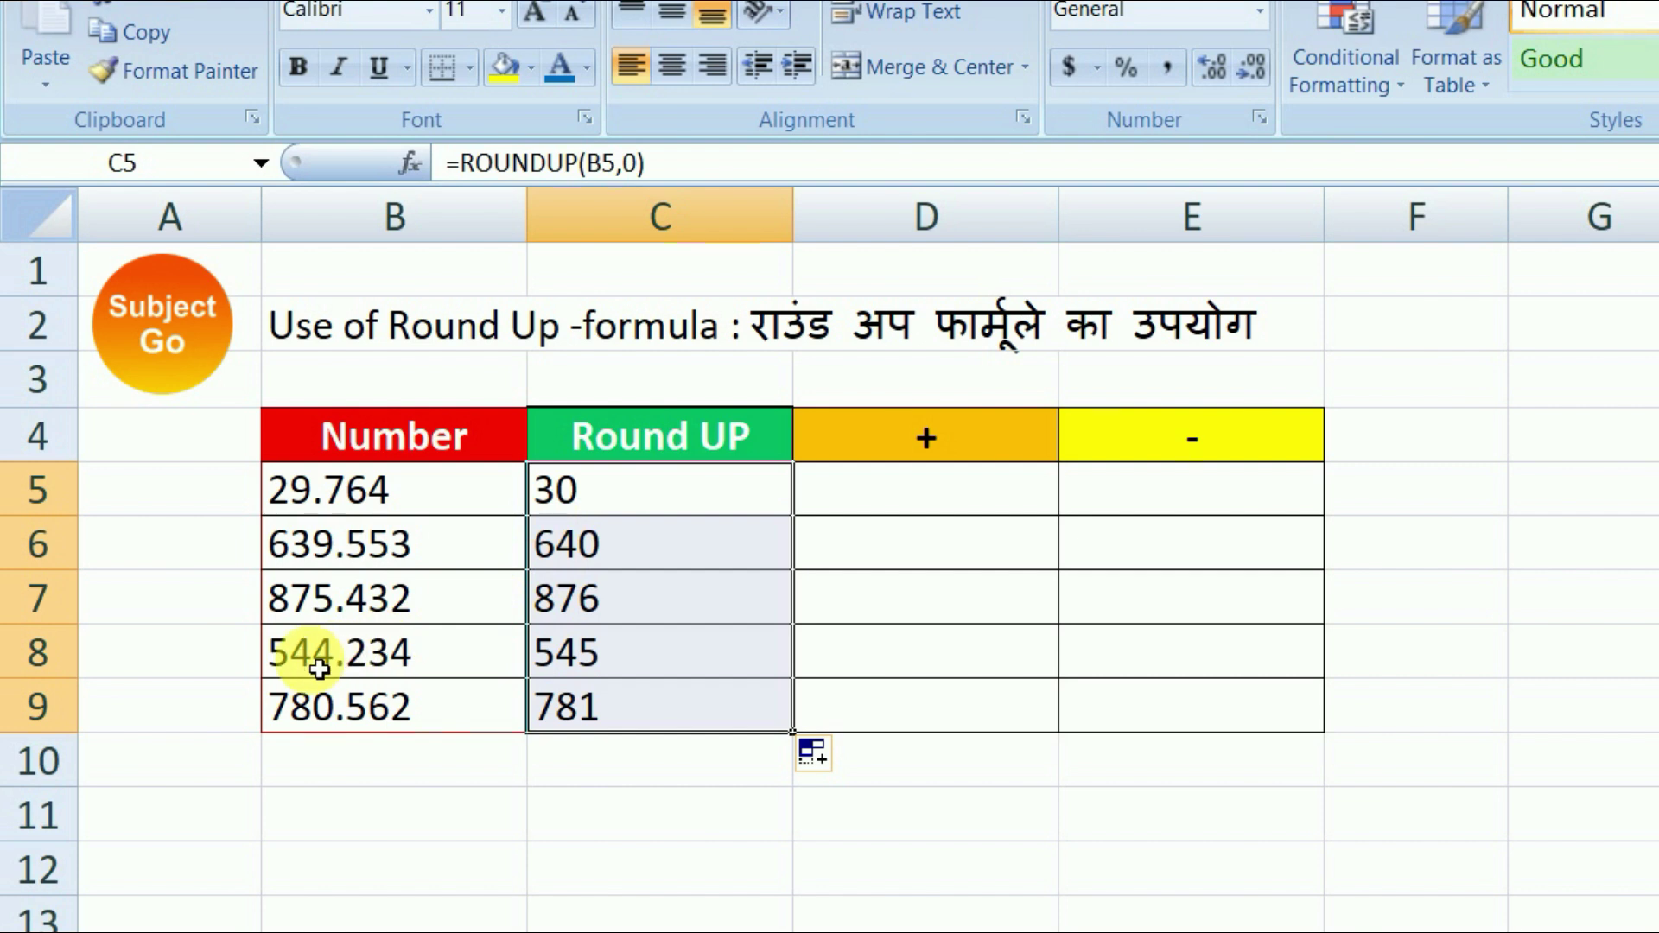
pyautogui.click(540, 670)
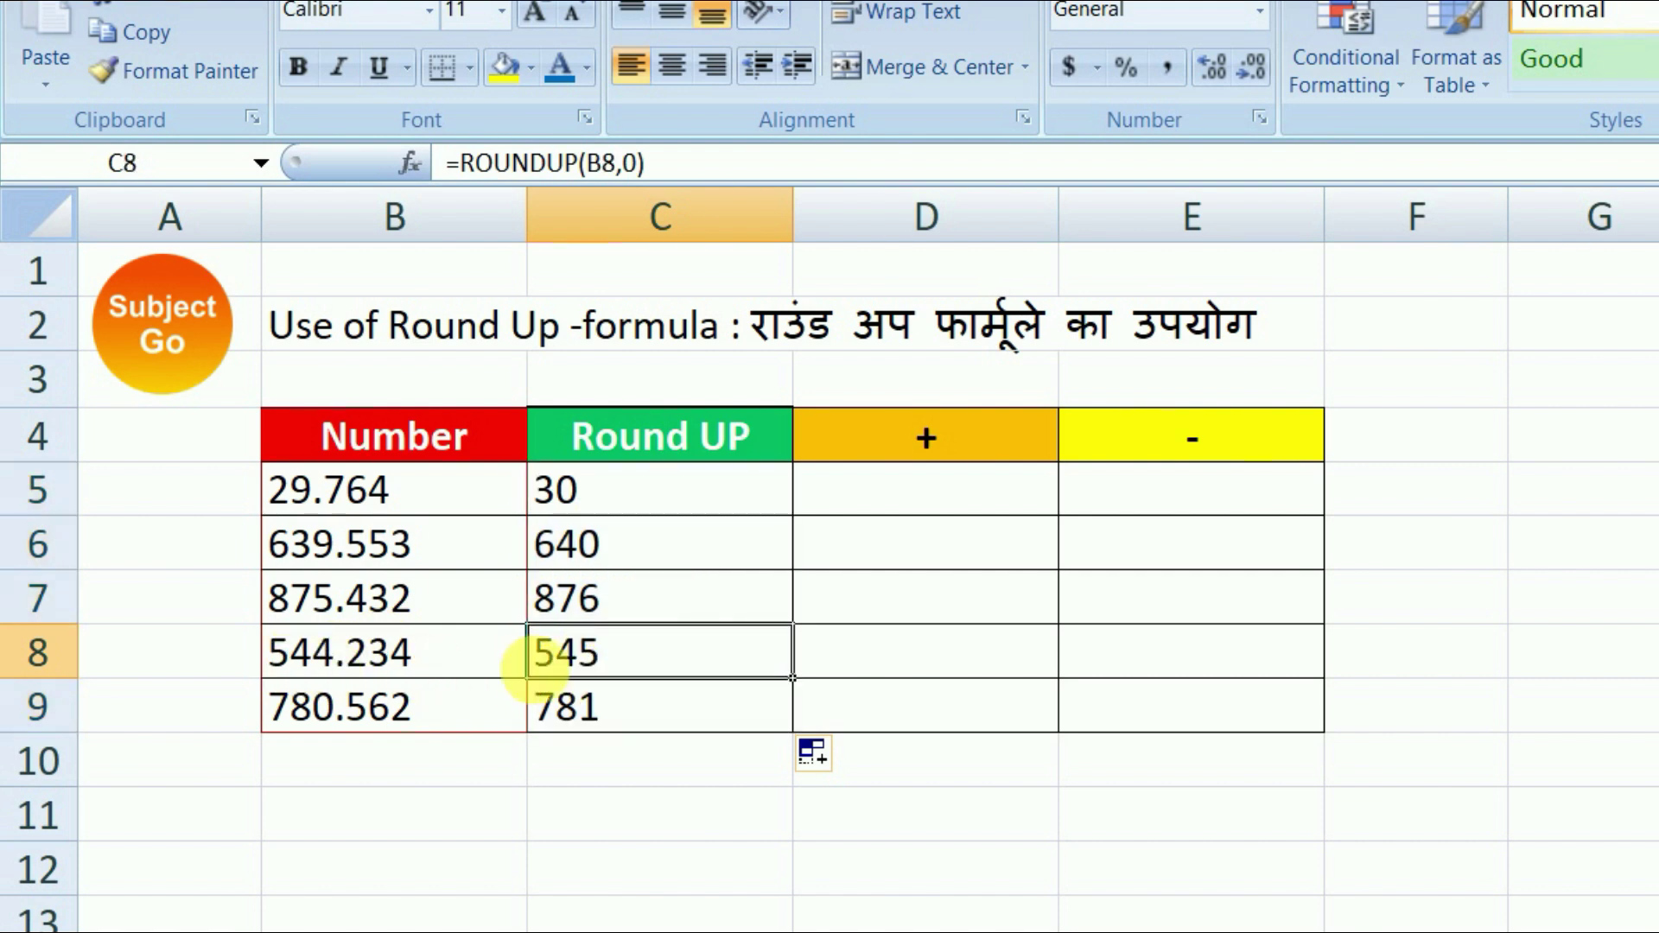
pyautogui.click(345, 673)
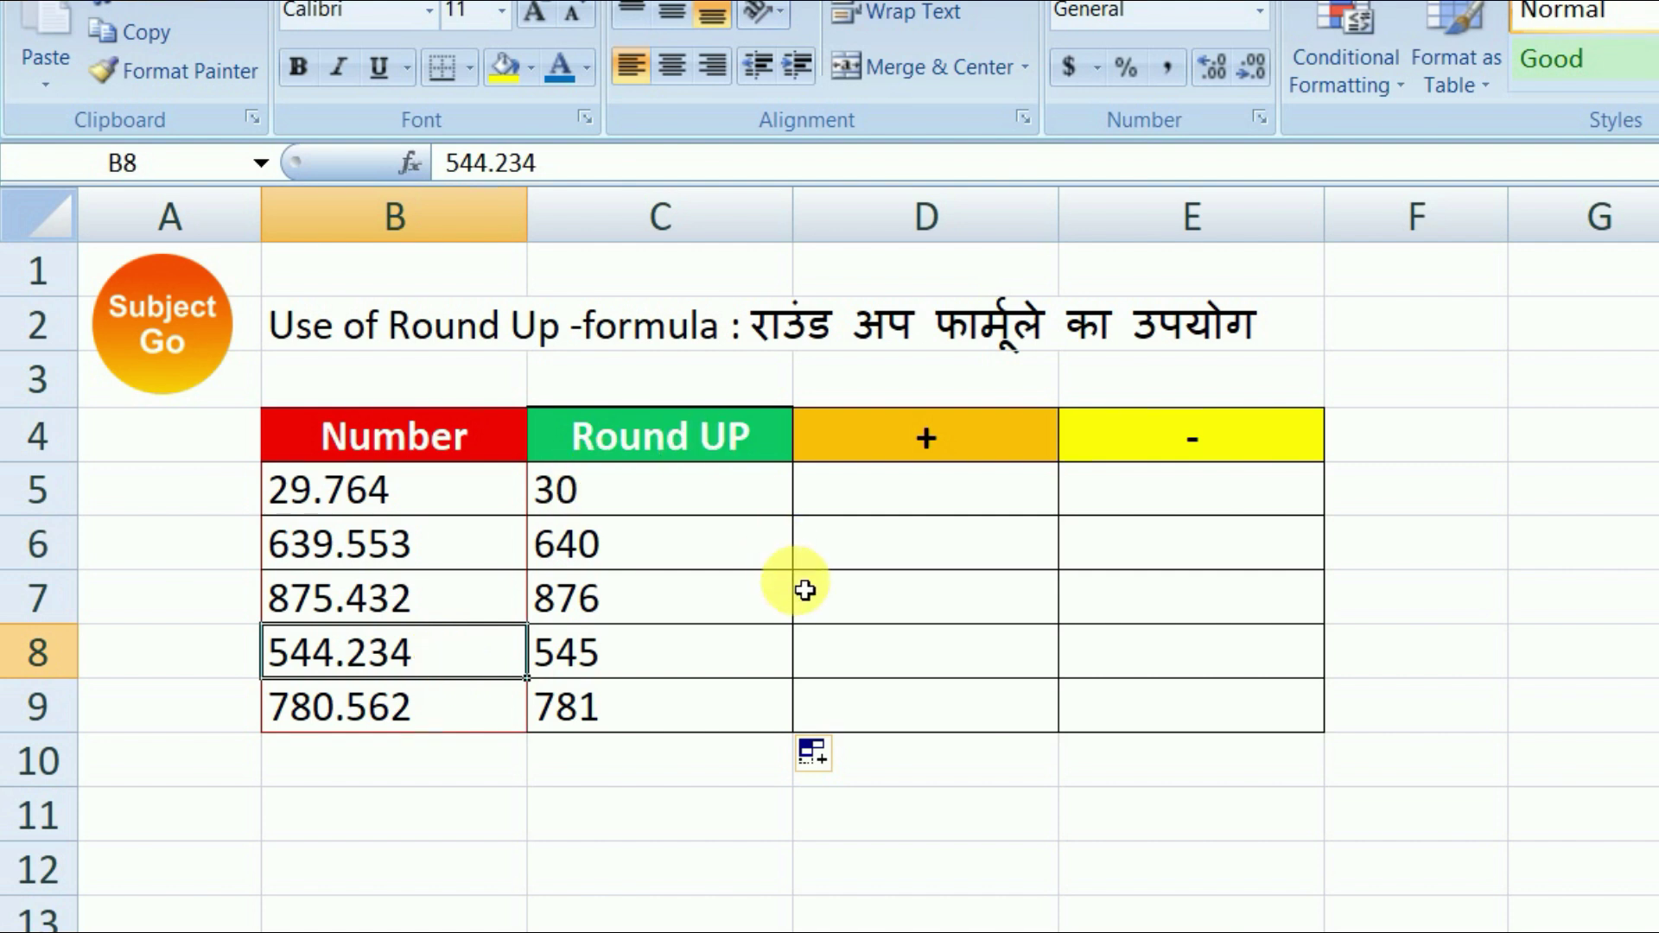
pyautogui.click(984, 499)
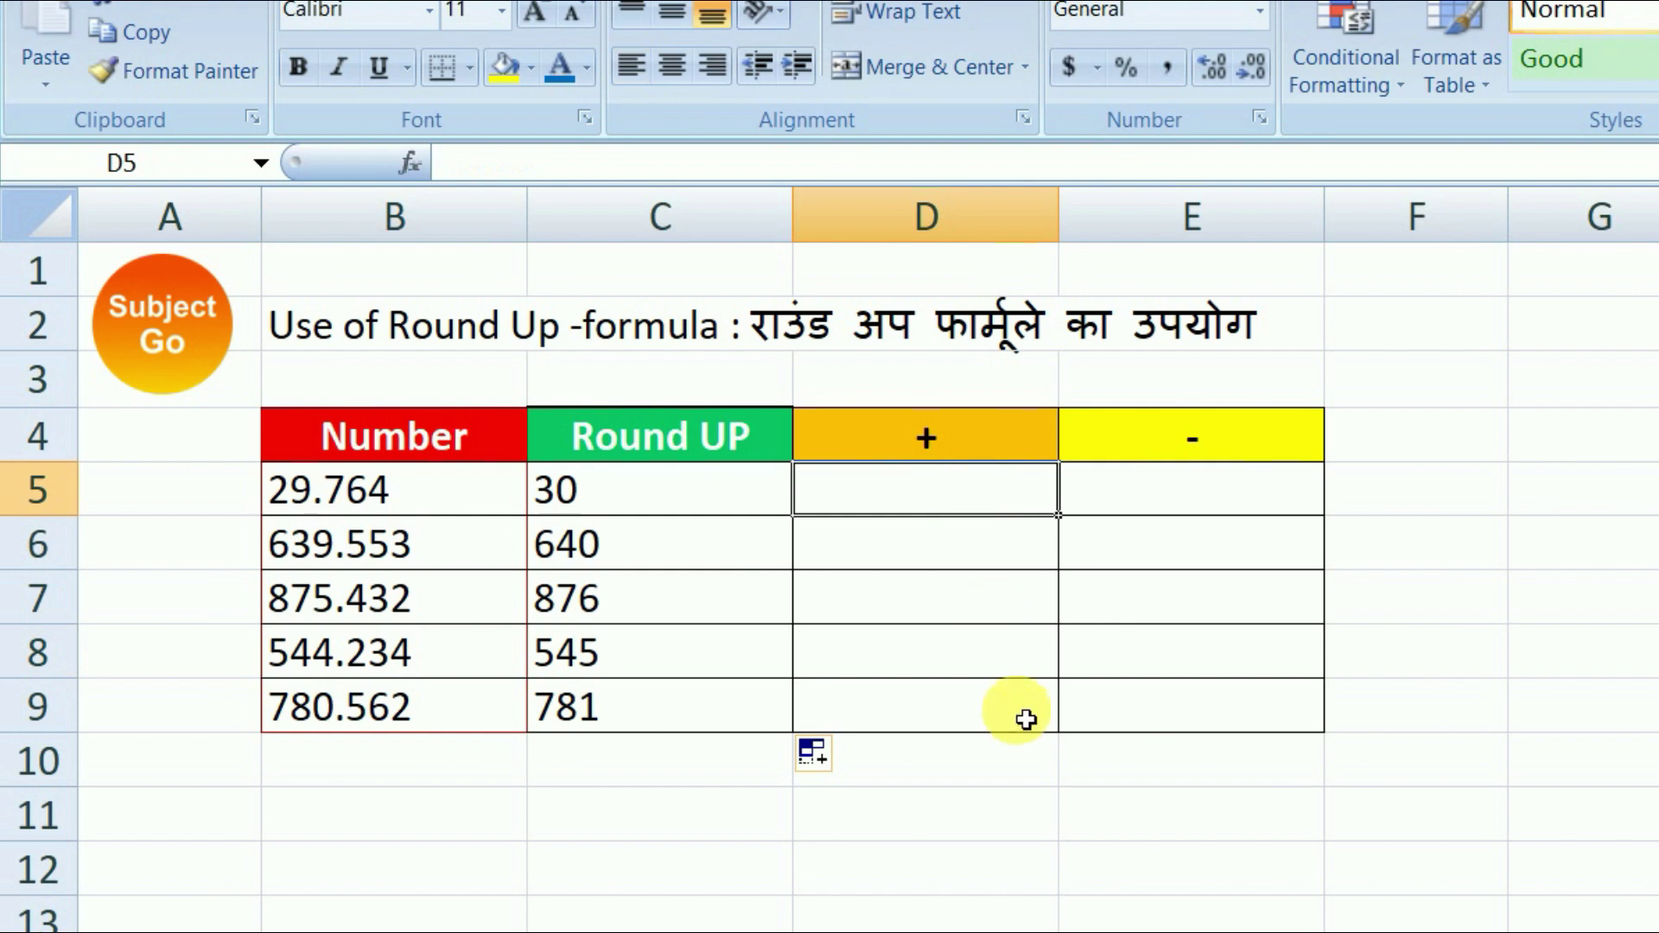
# Enter =ROUNDUP(B5,1) in D5 so 29.764 rounds up to 29.8.
pyautogui.write('=')
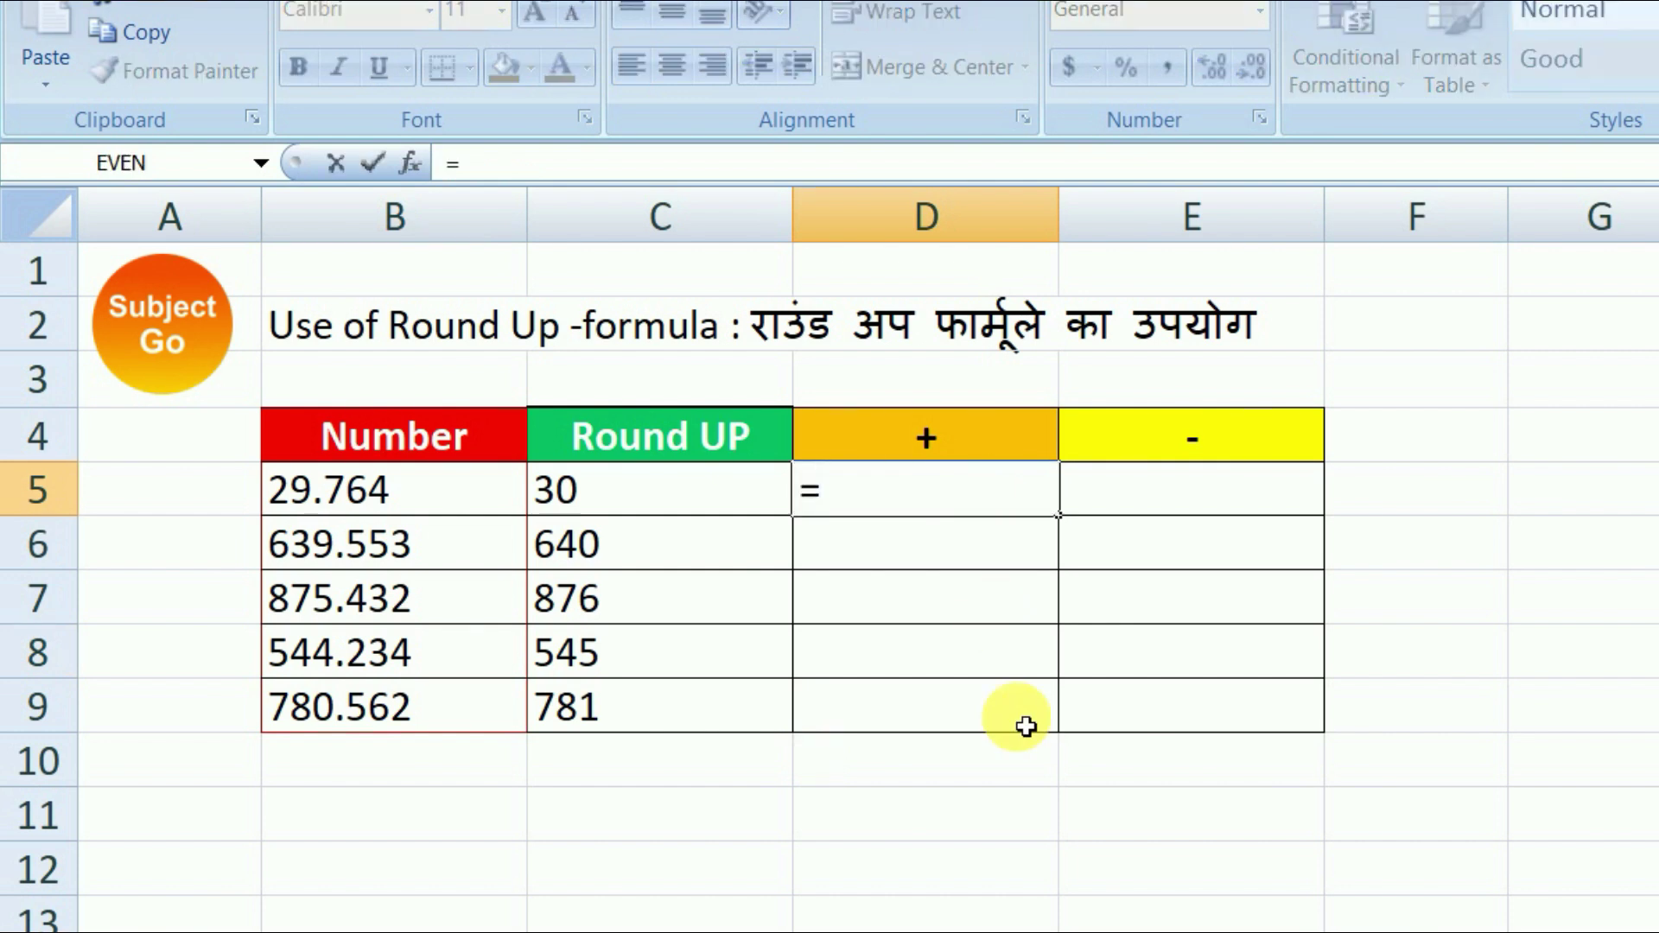
pyautogui.write('roun')
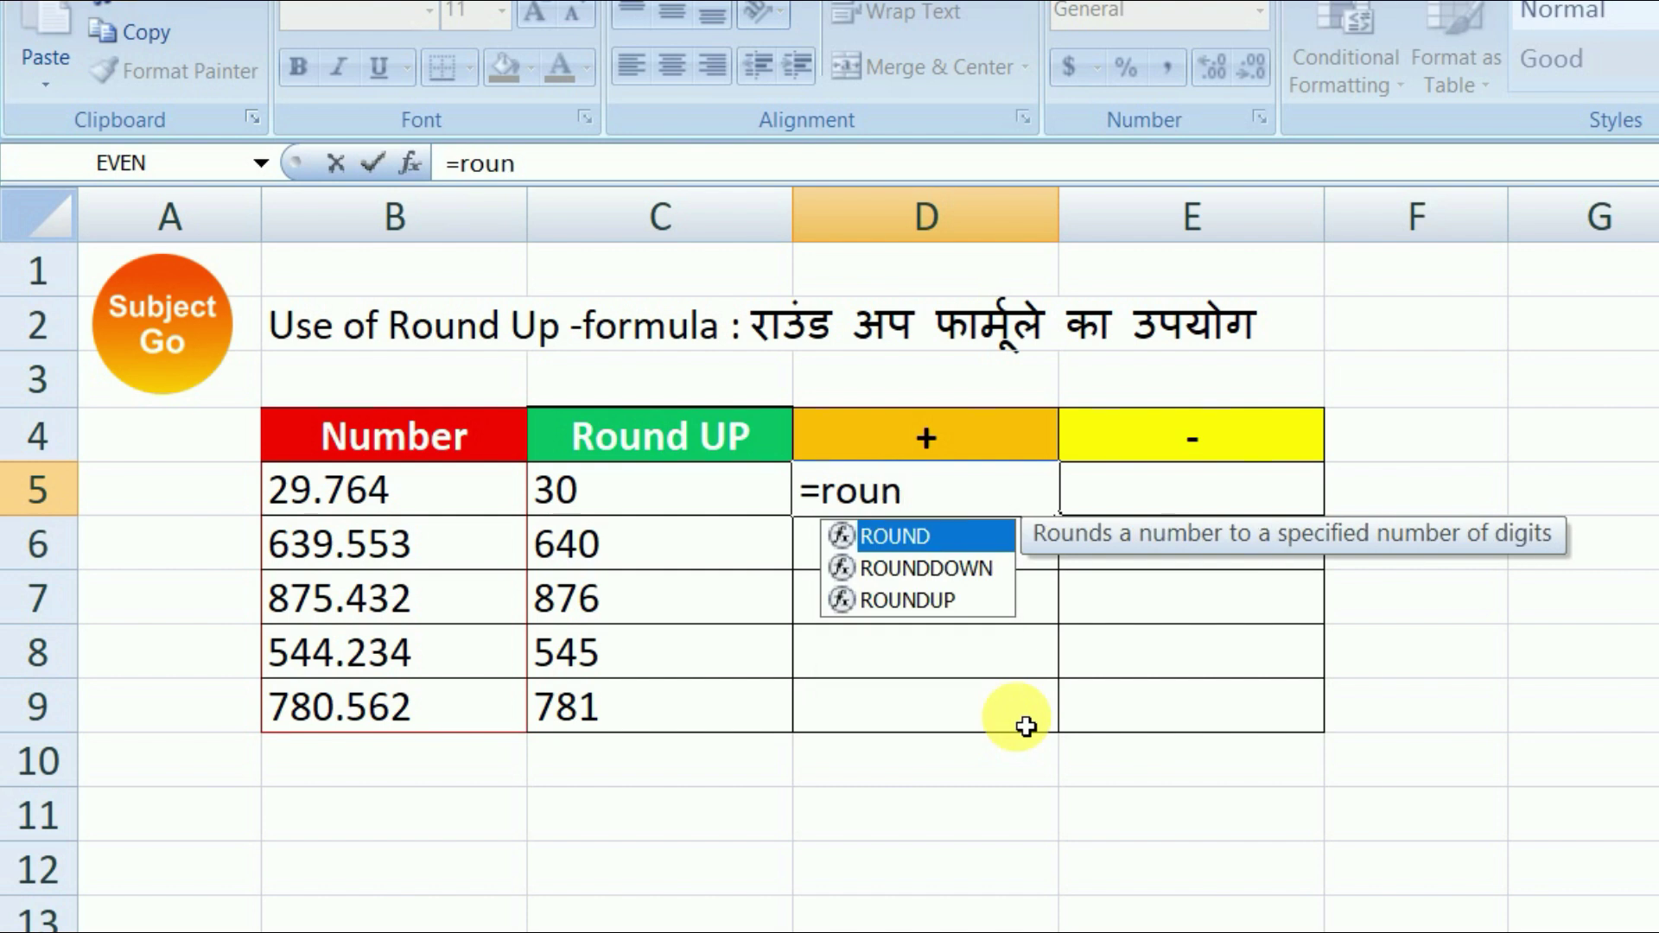
pyautogui.press('Down')
pyautogui.press('Down')
pyautogui.press('Tab')
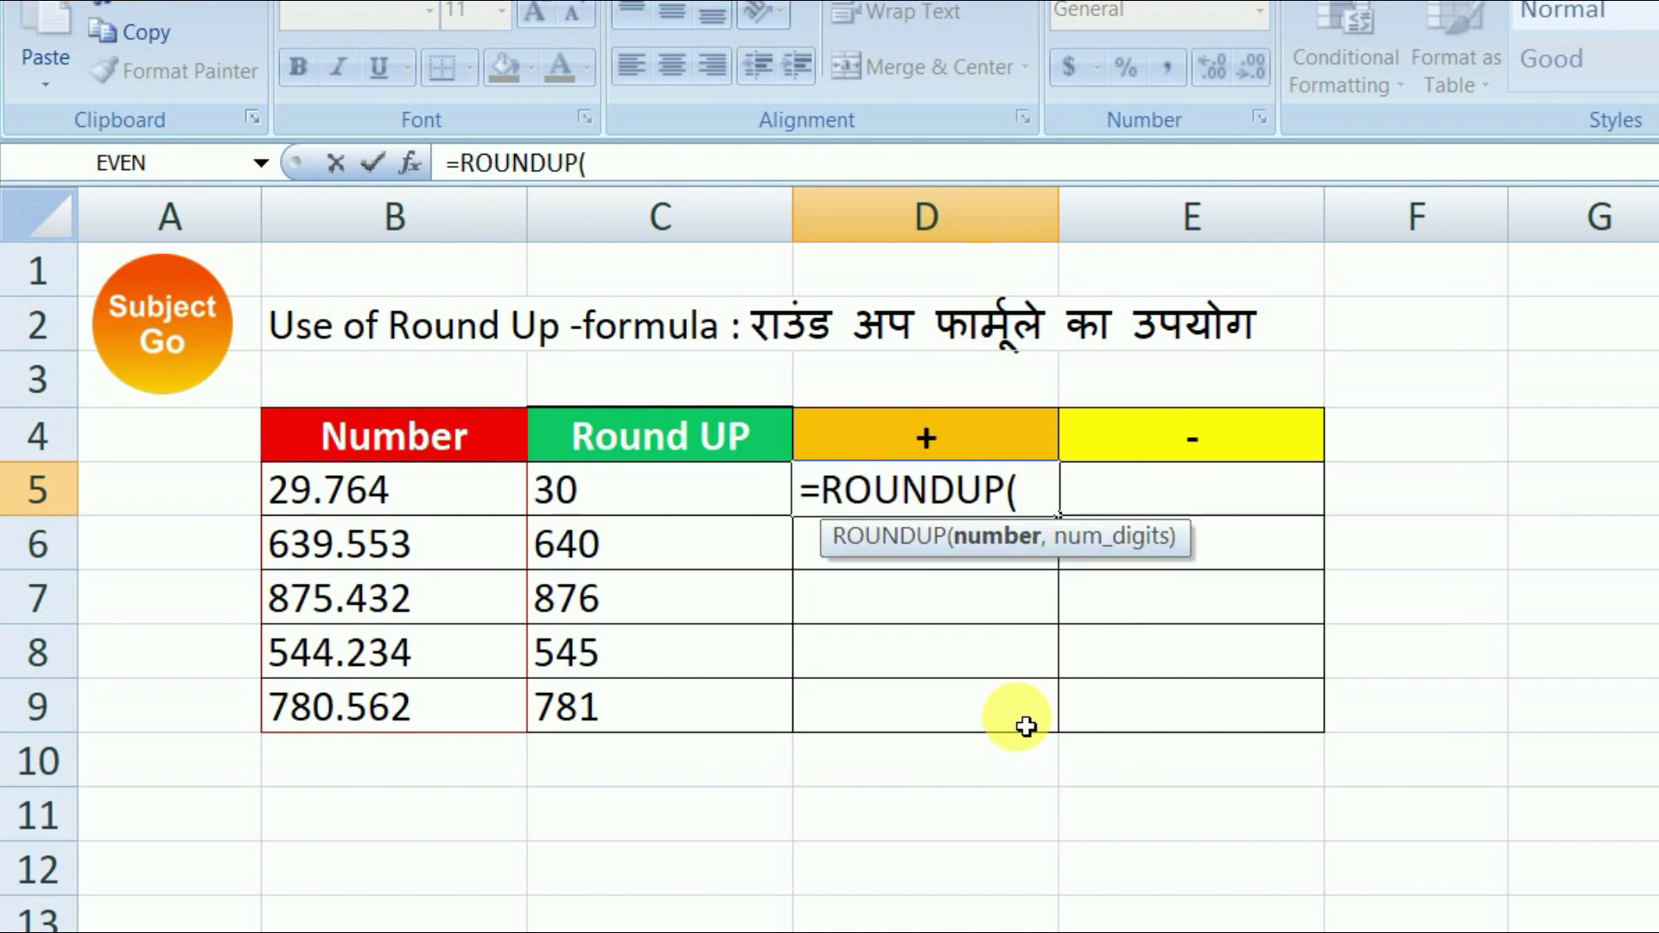
pyautogui.click(325, 509)
pyautogui.write(',1')
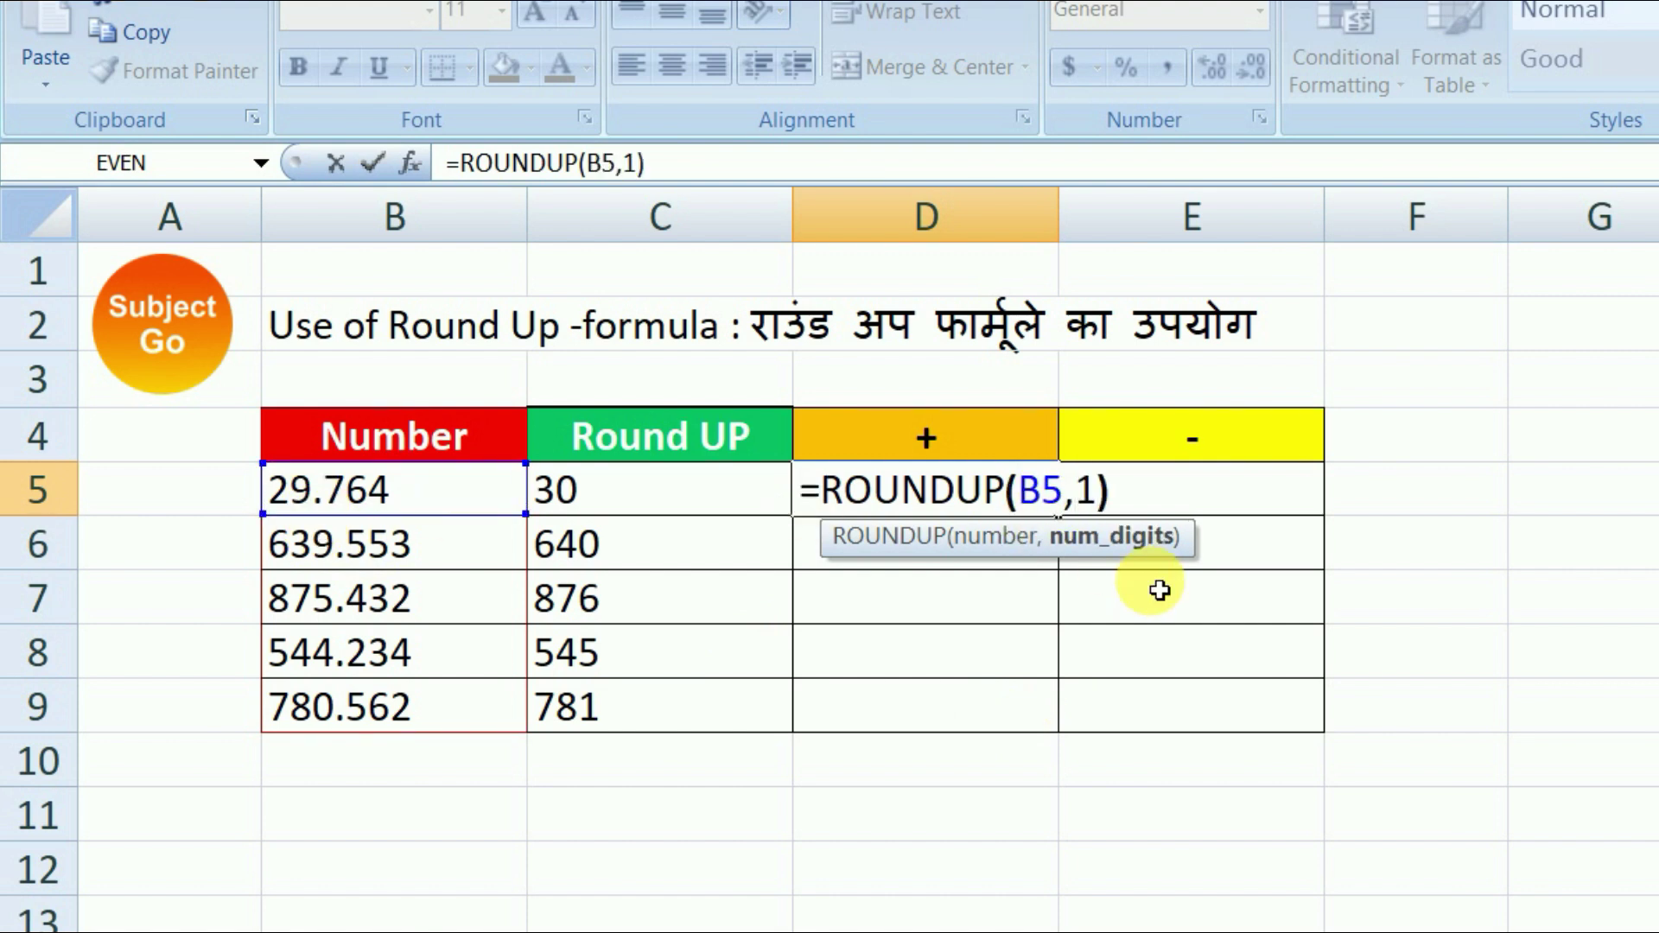
pyautogui.press('Return')
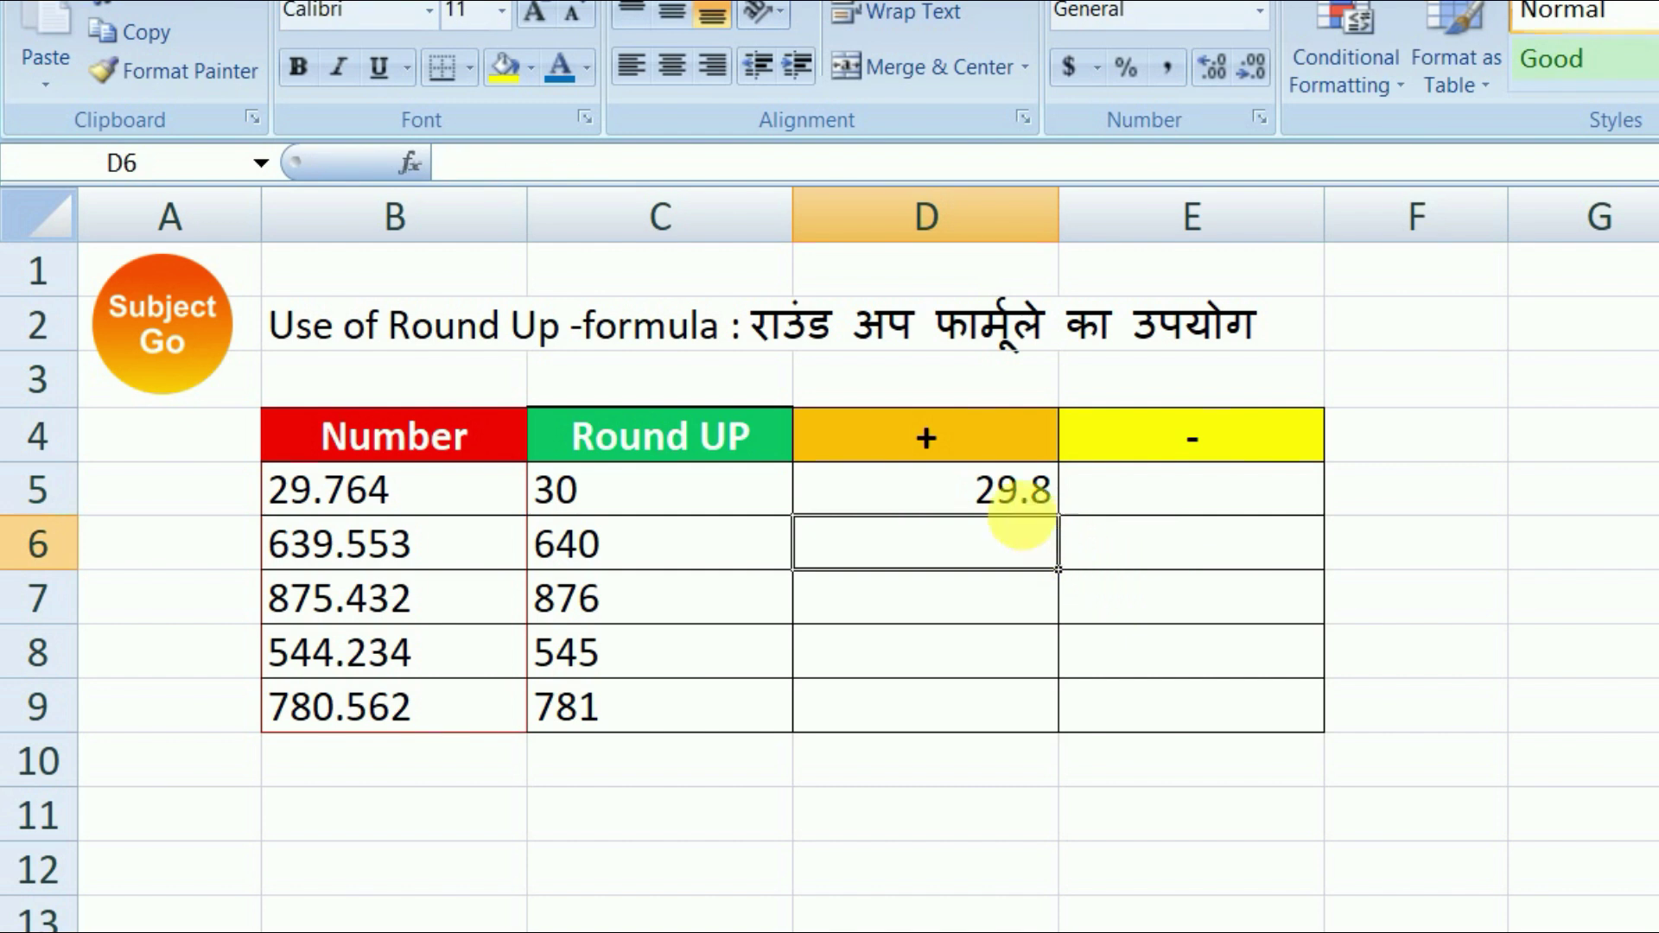
pyautogui.click(994, 491)
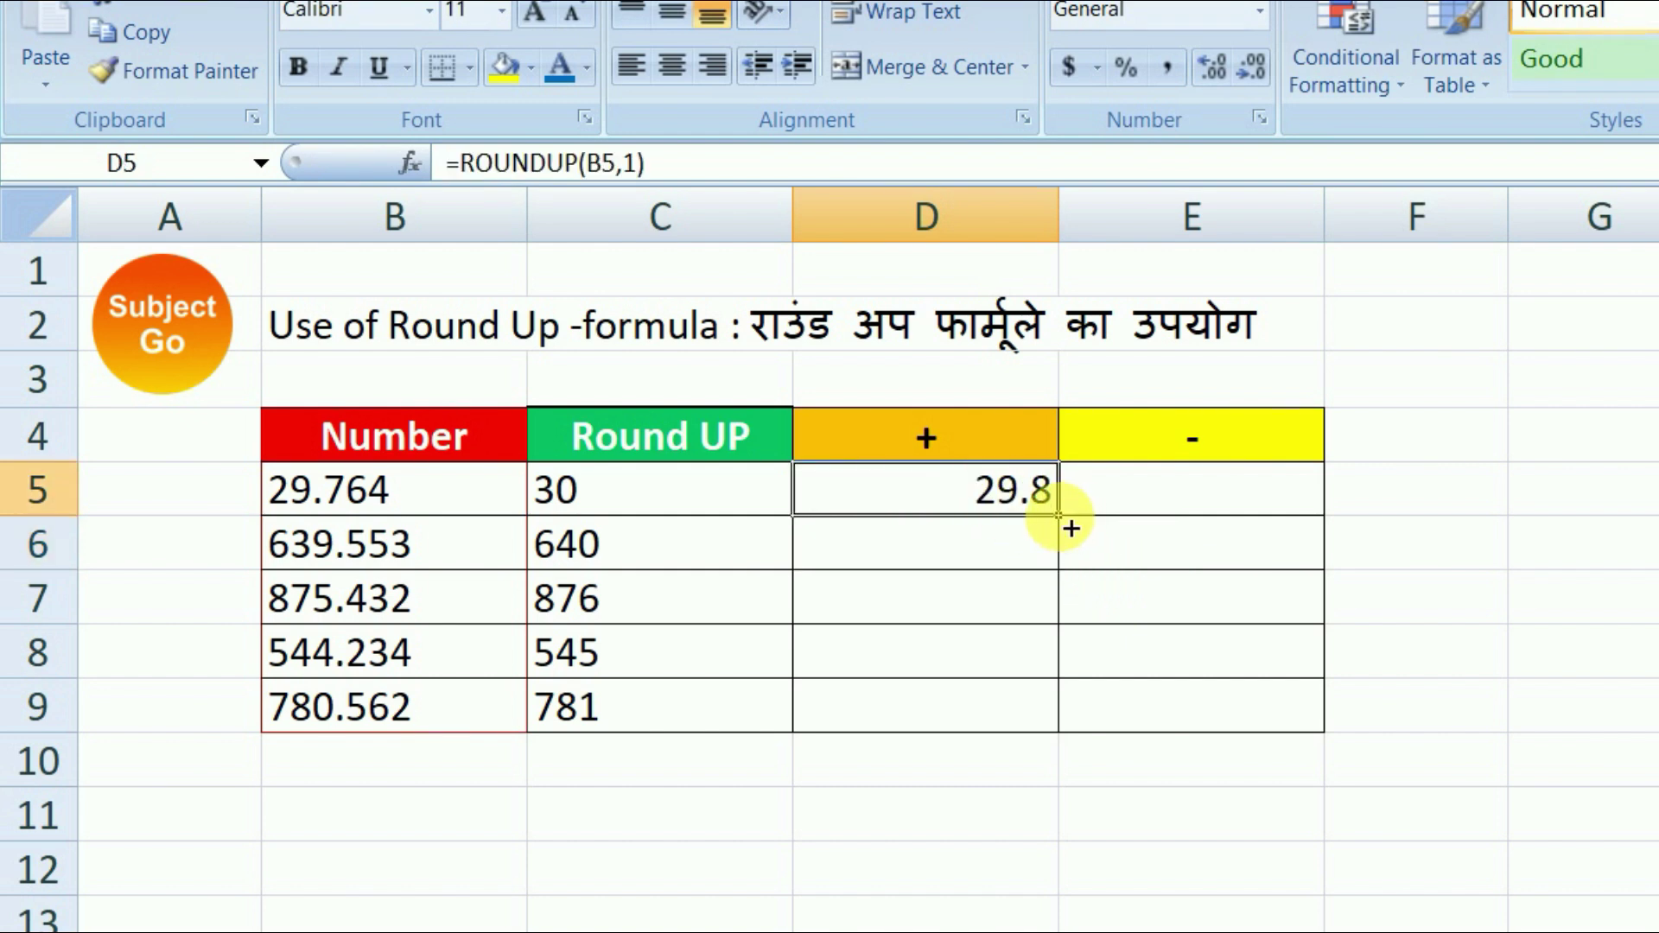
# Fill D5's formula down to D9 and verify D6:D8 show 639.6, 875.5 and 544.3.
pyautogui.moveTo(1072, 528); pyautogui.dragTo(1071, 727)
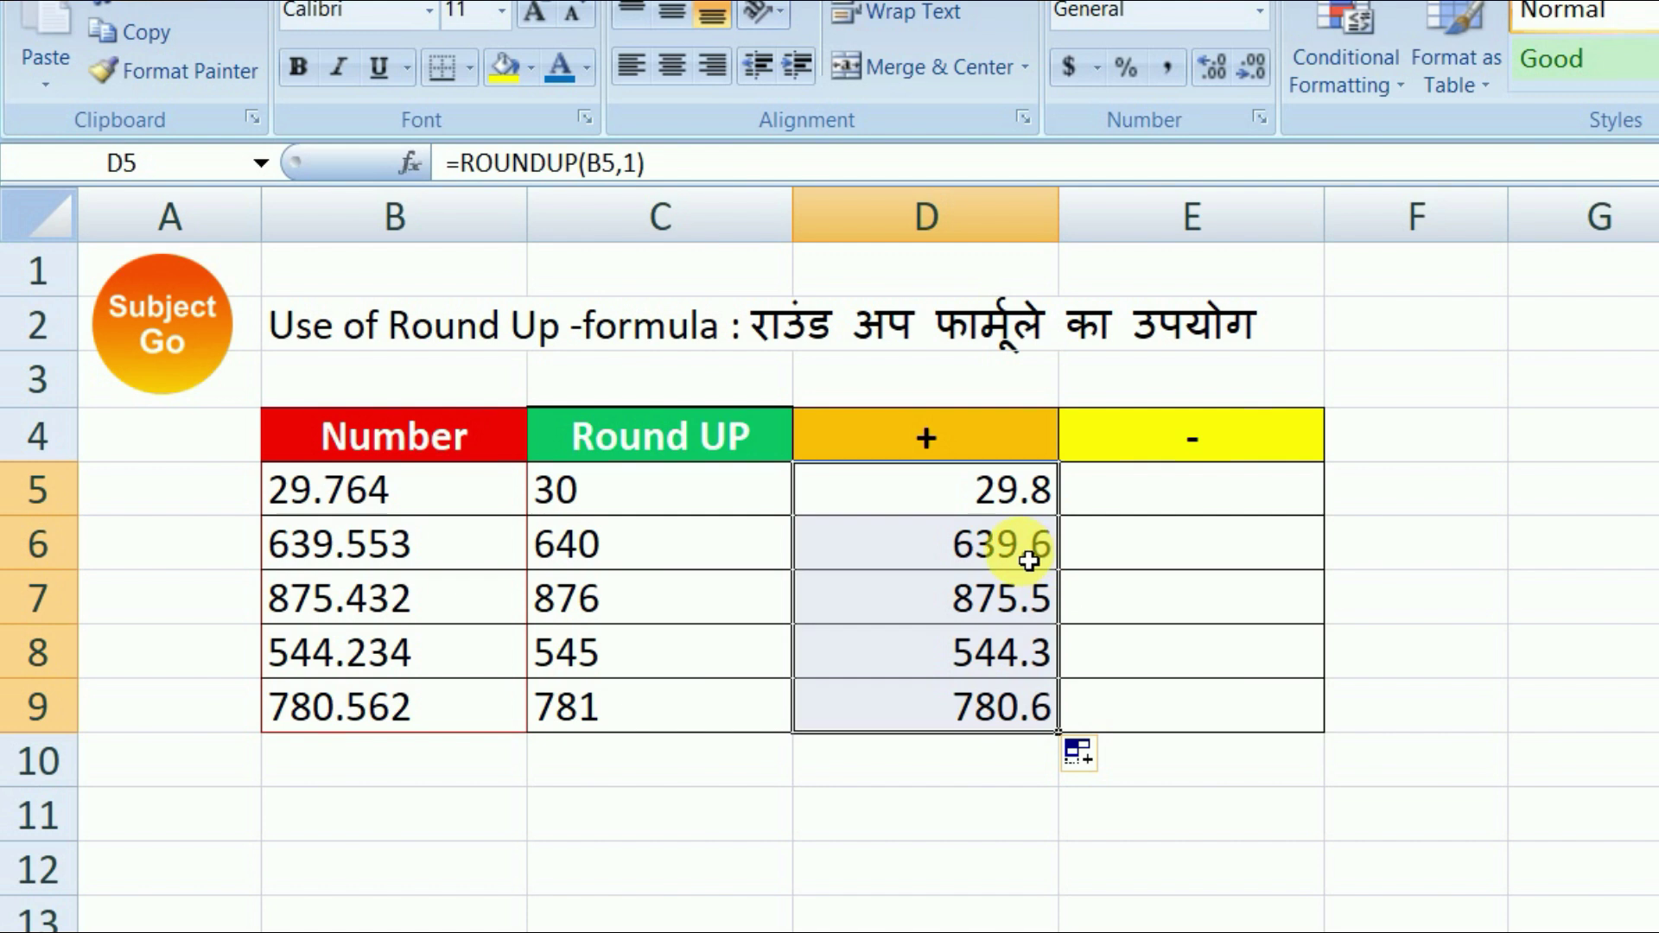
pyautogui.click(1037, 553)
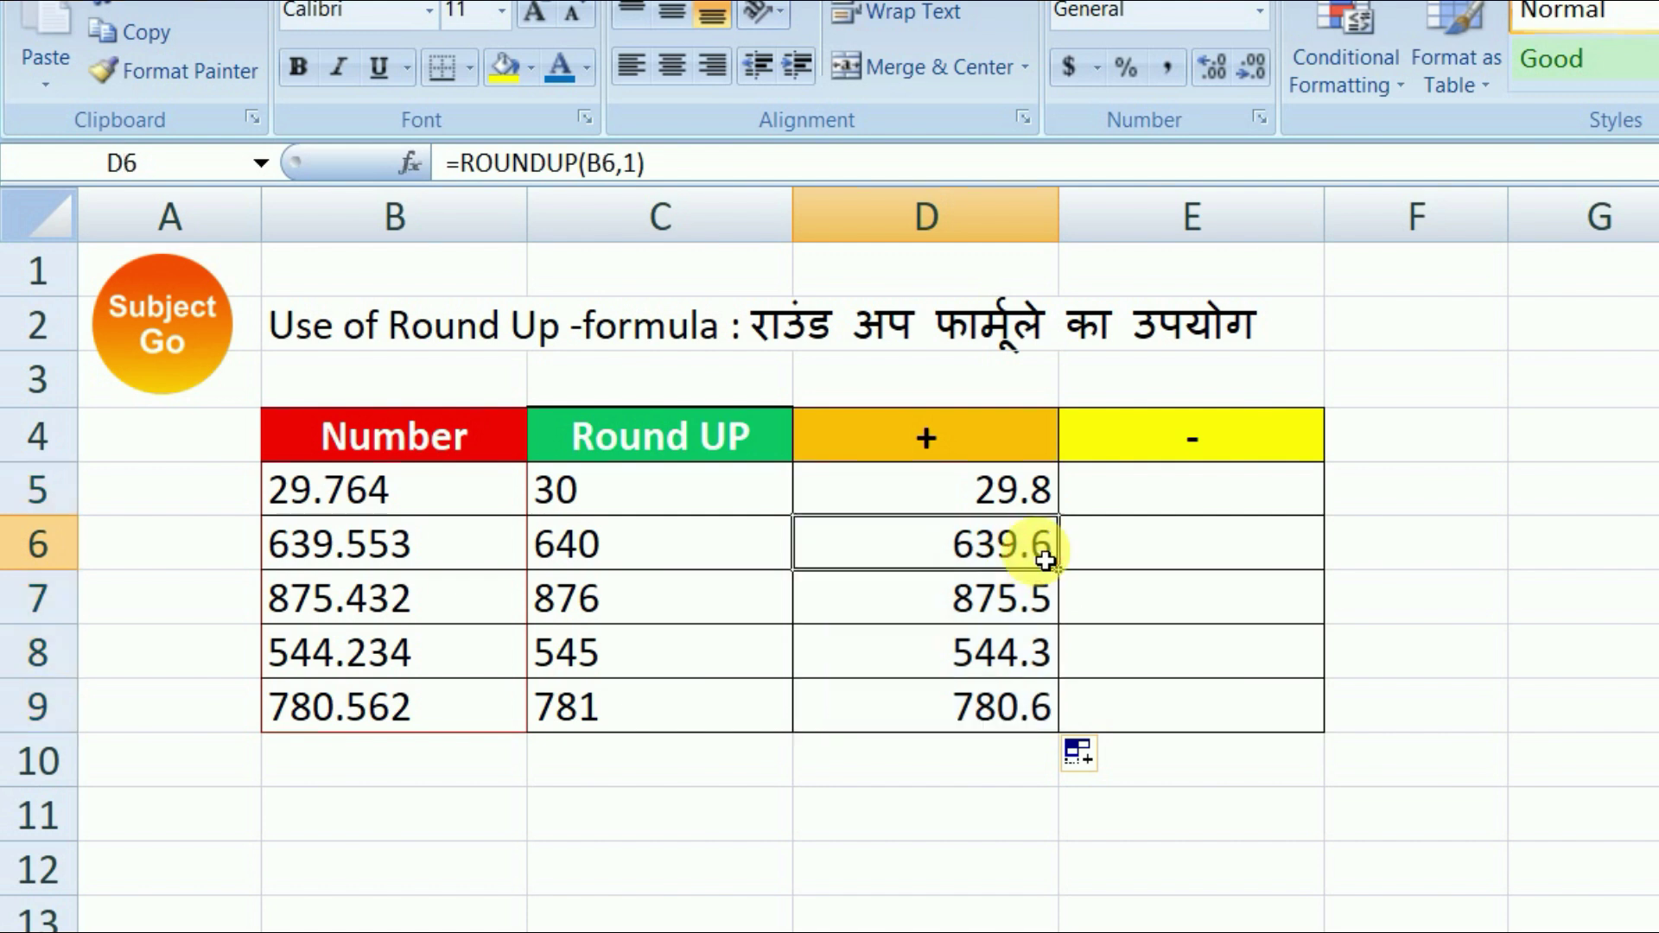
pyautogui.click(369, 635)
pyautogui.click(404, 609)
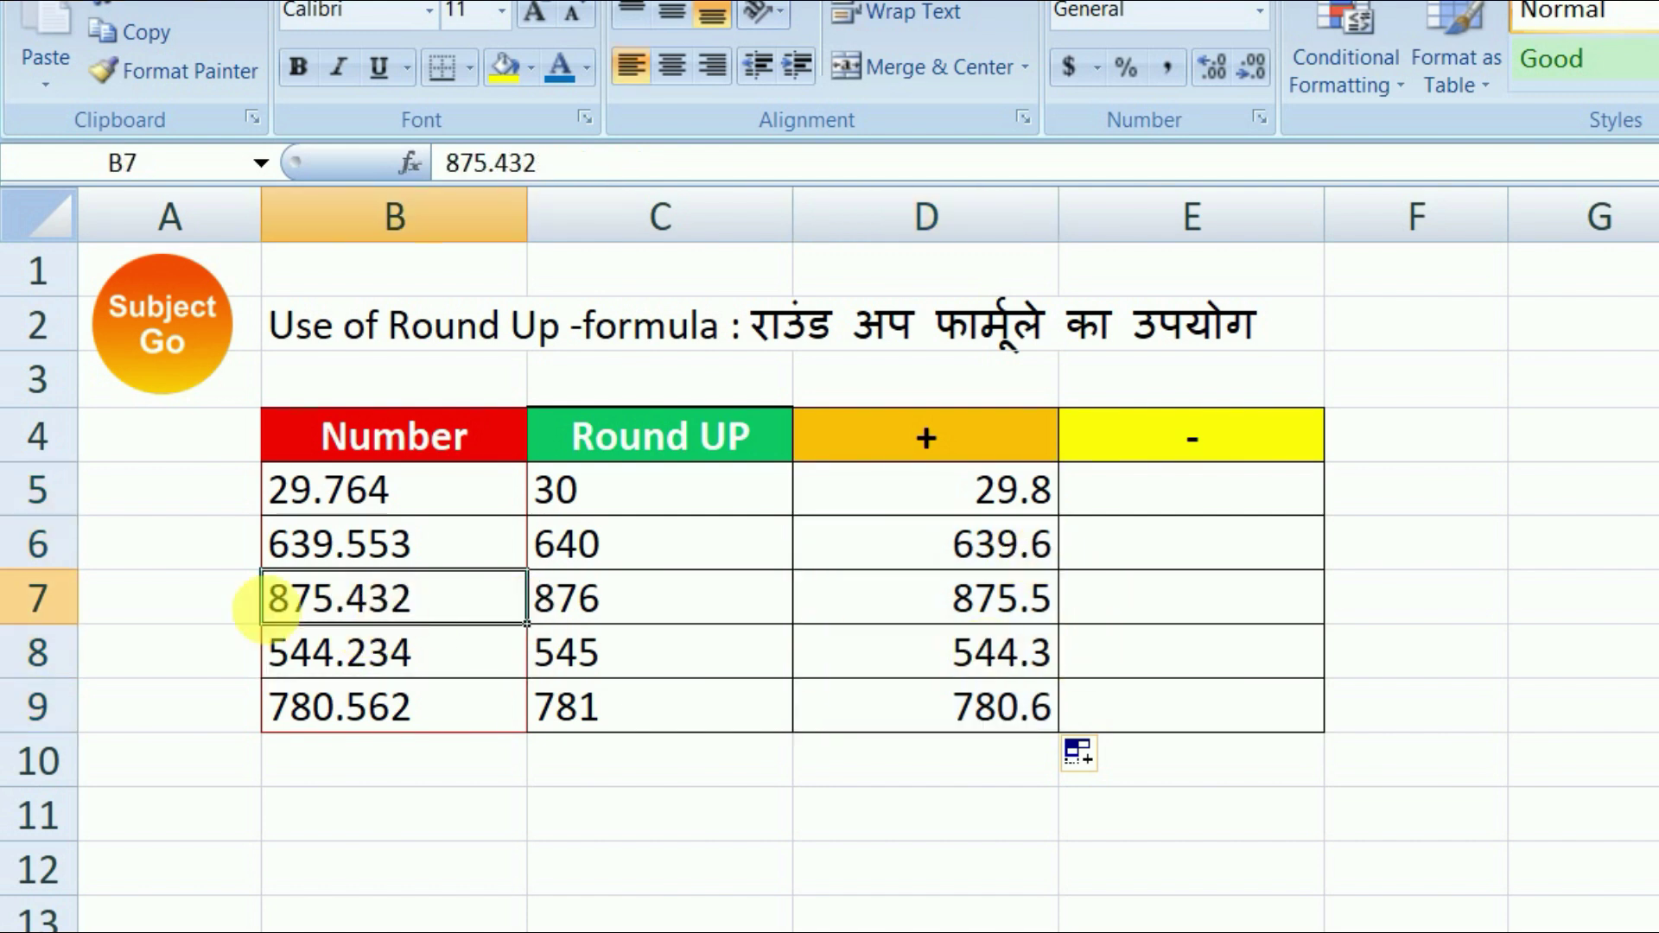
pyautogui.click(1020, 609)
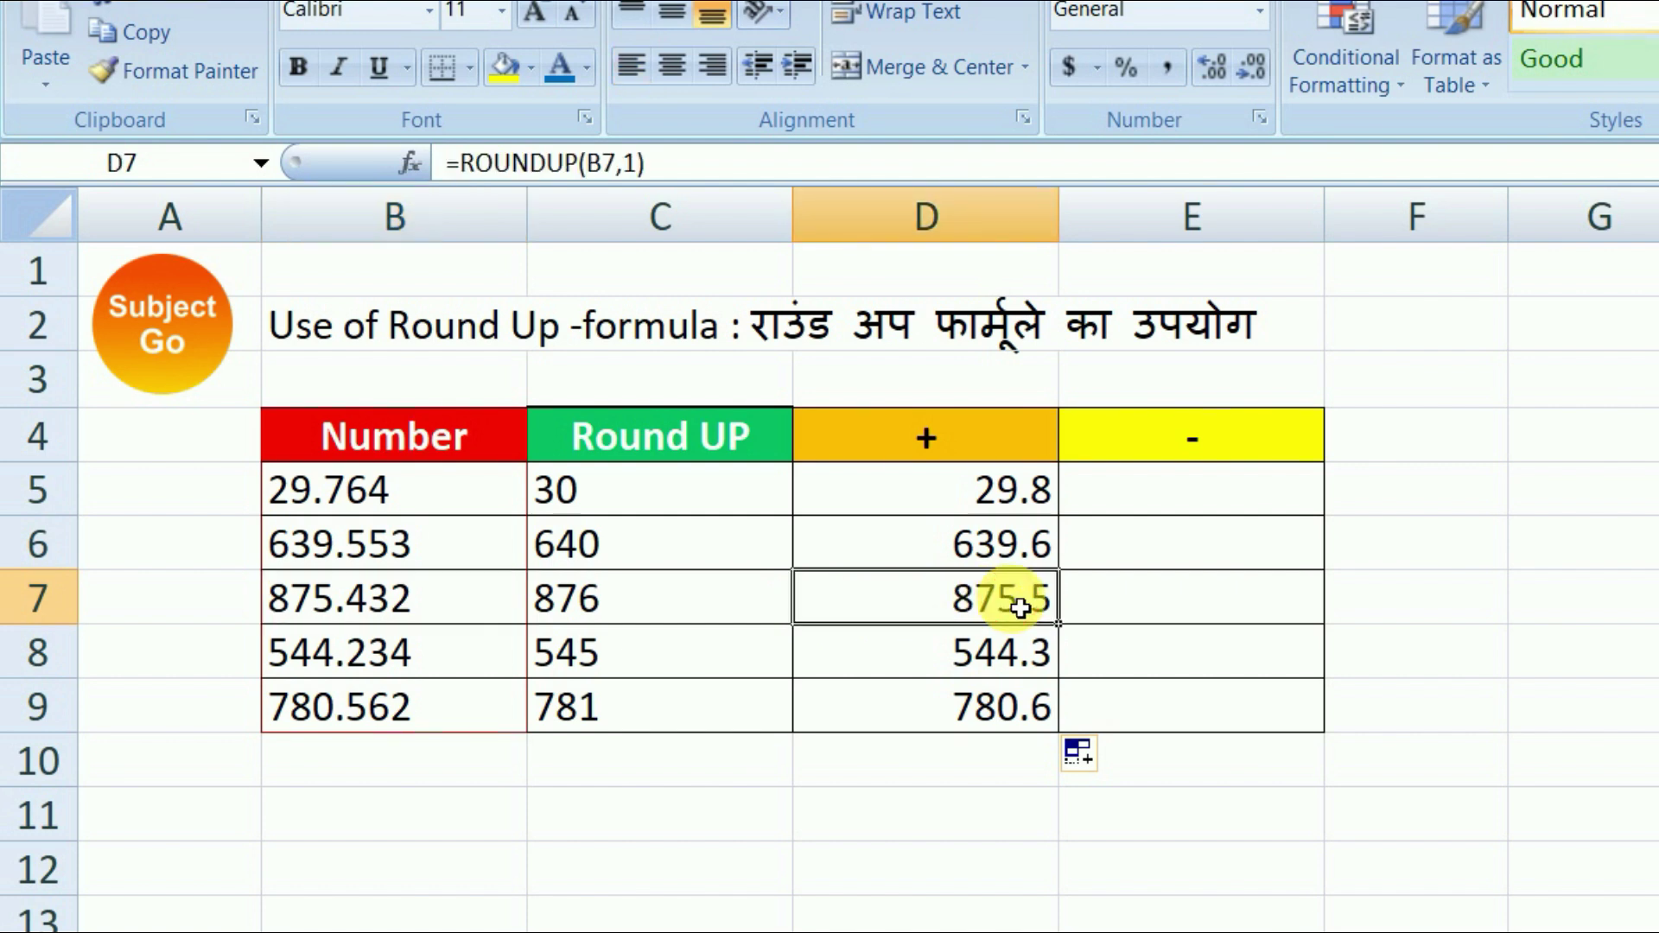
pyautogui.click(402, 676)
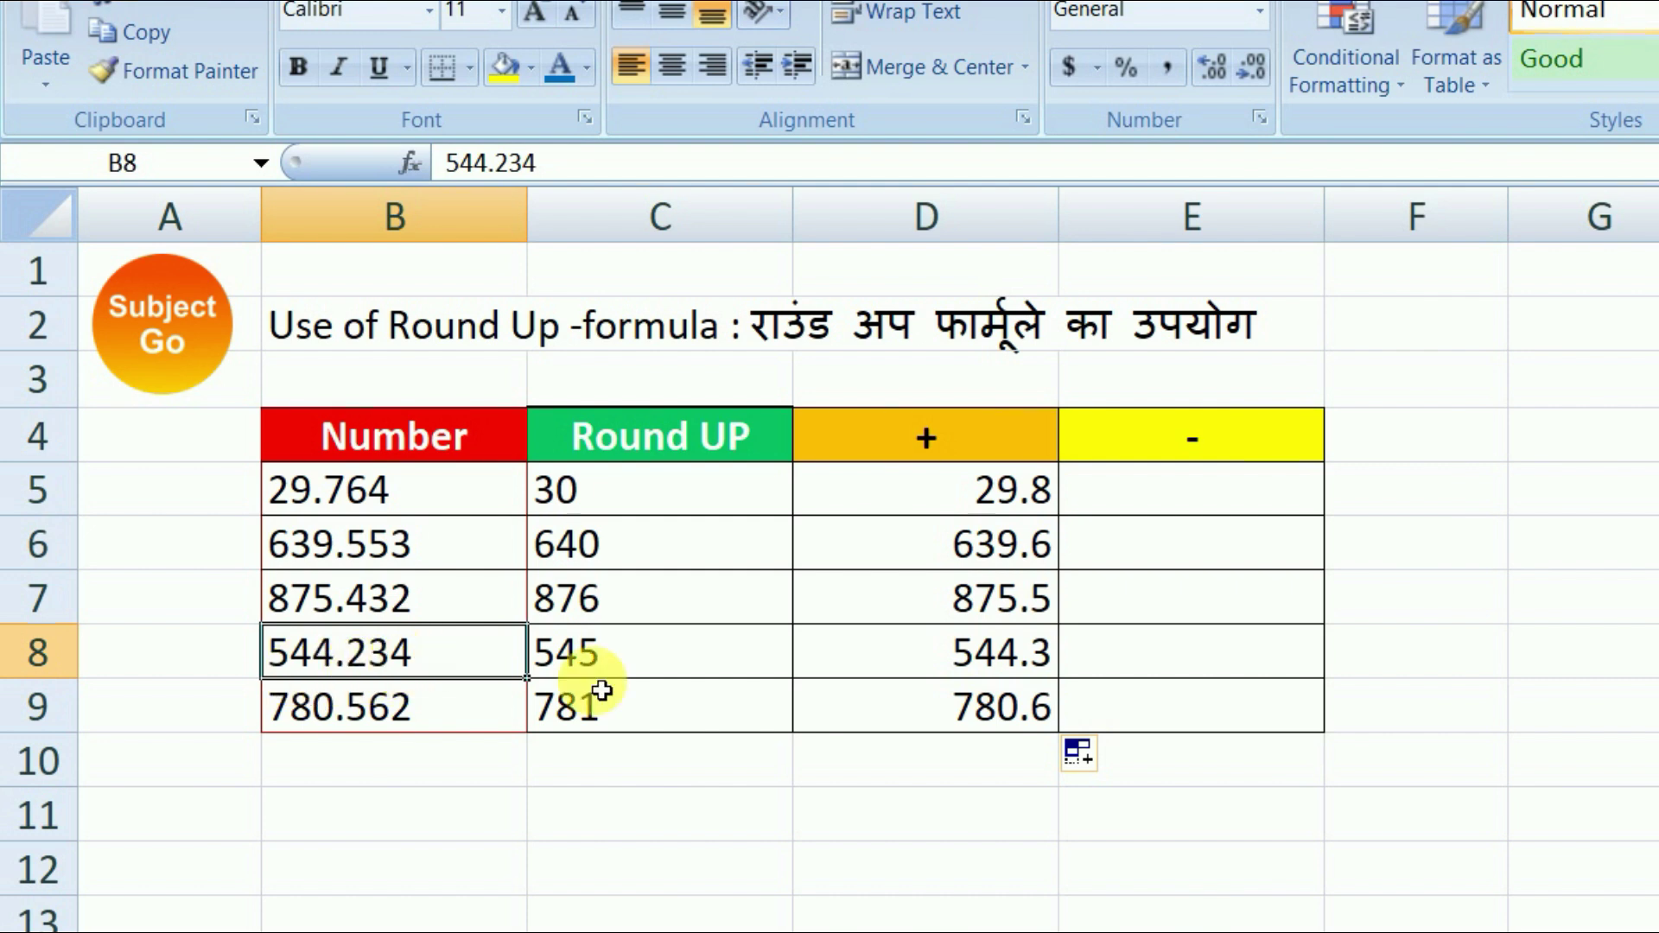
pyautogui.click(1030, 667)
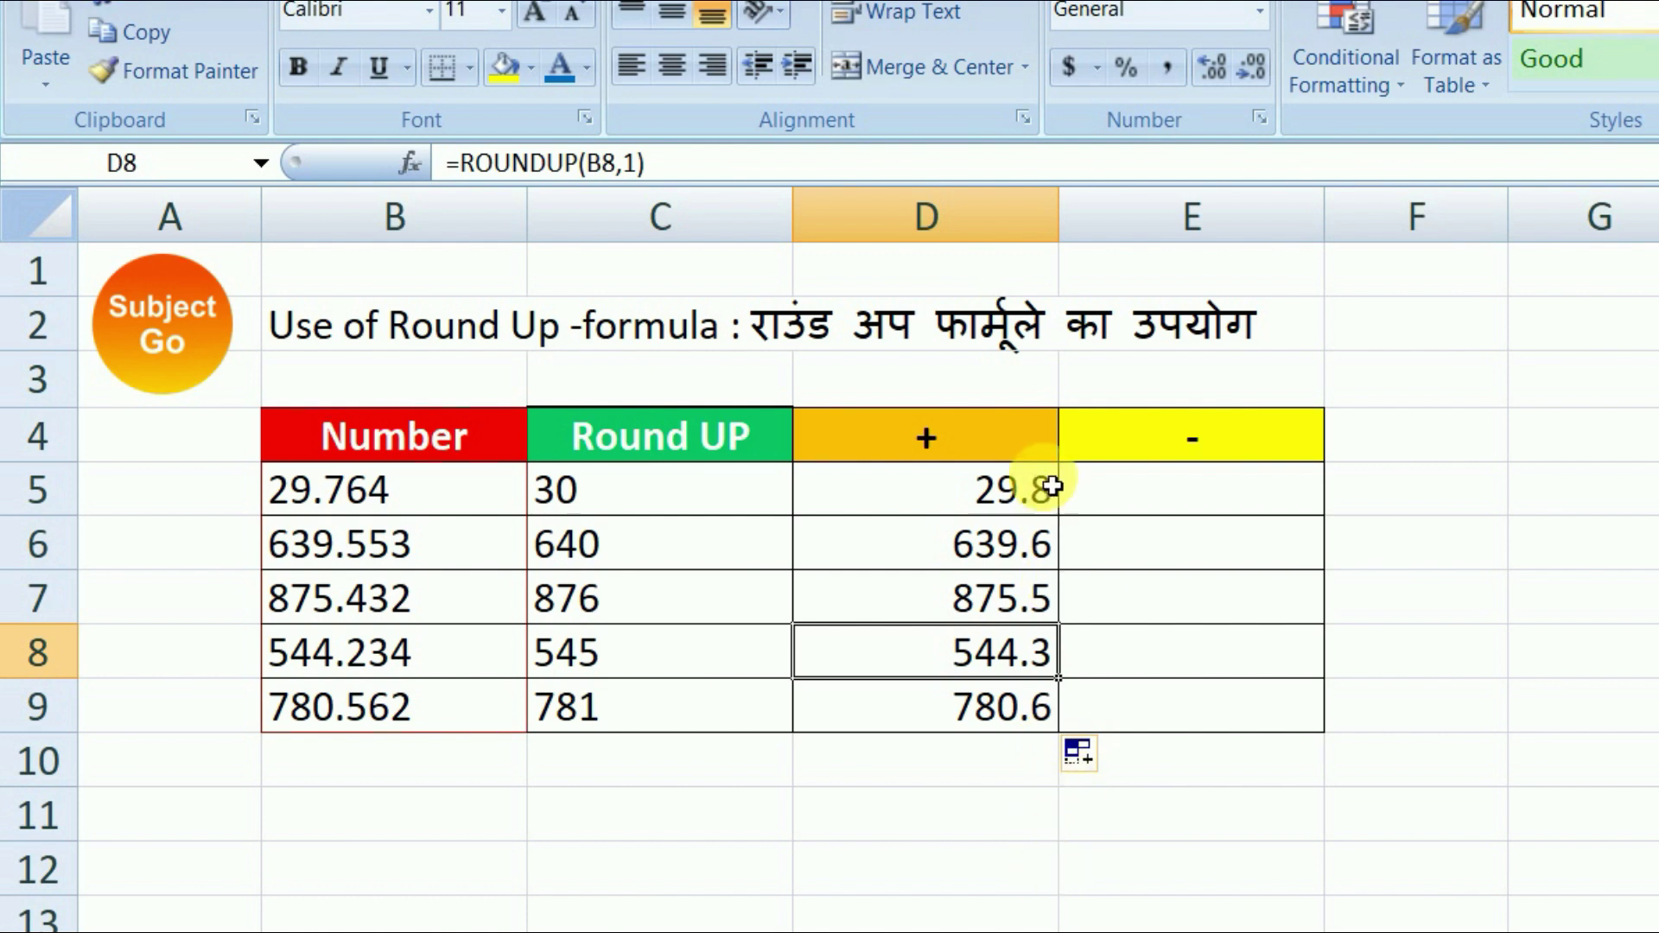
pyautogui.click(1260, 494)
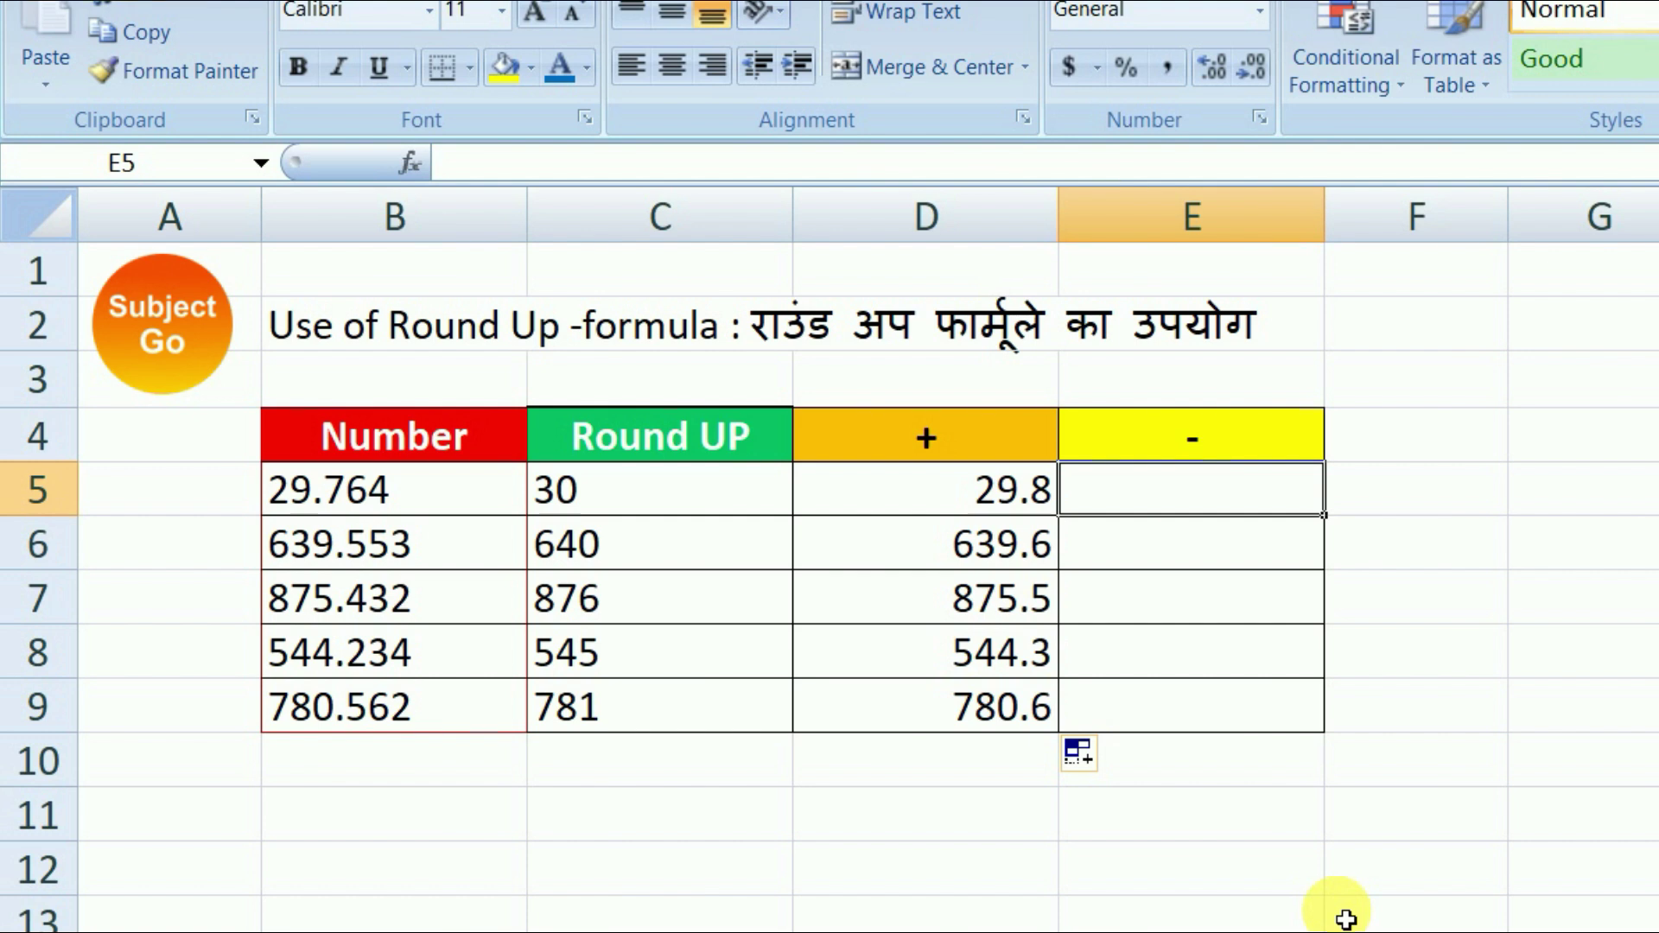
# Enter =ROUNDUP(B5,-2) in E5, giving 100, and fill it down to E9.
pyautogui.write('=r')
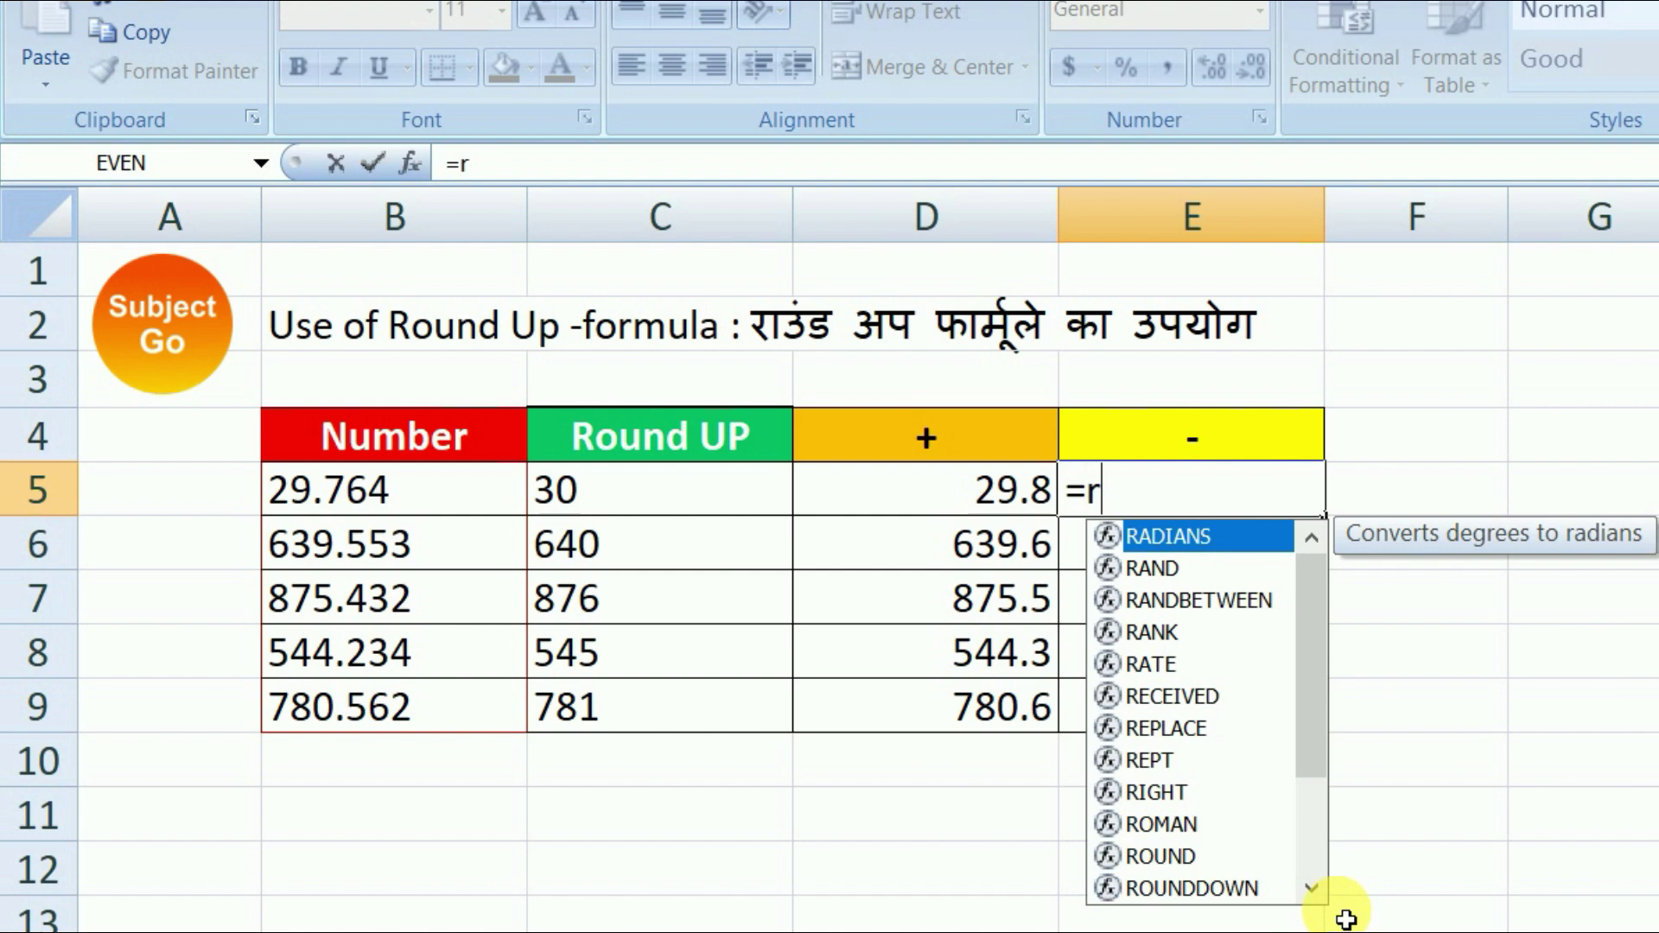
pyautogui.write('oun')
pyautogui.press('Down')
pyautogui.press('Down')
pyautogui.press('Tab')
pyautogui.click(396, 517)
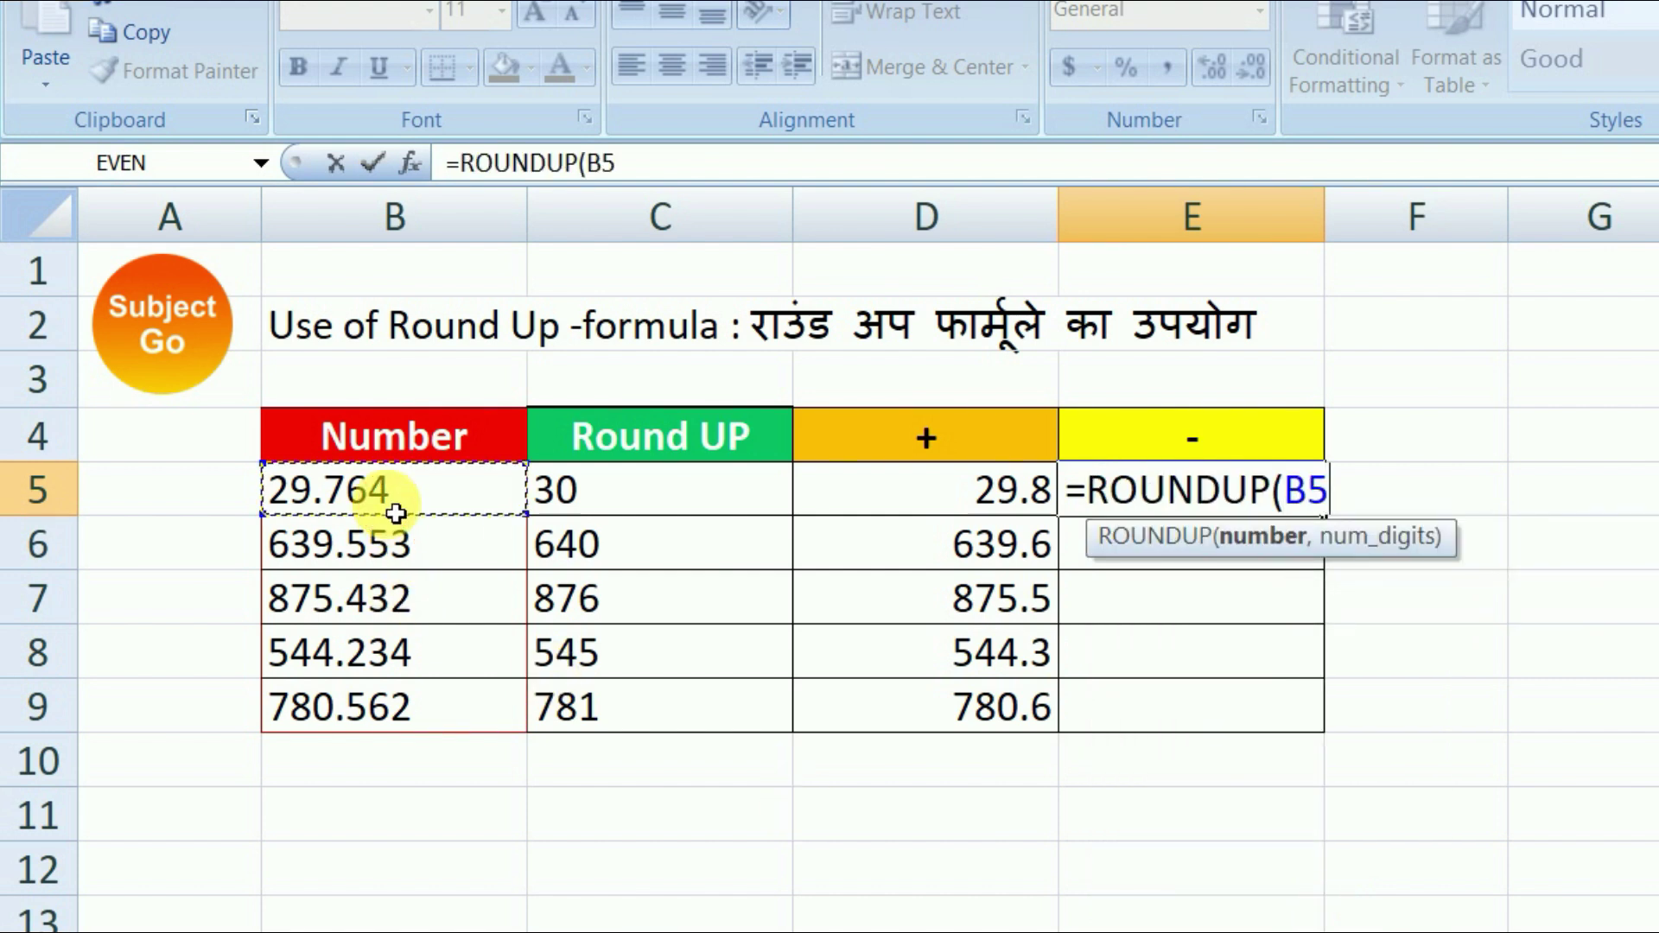
pyautogui.write(',-2')
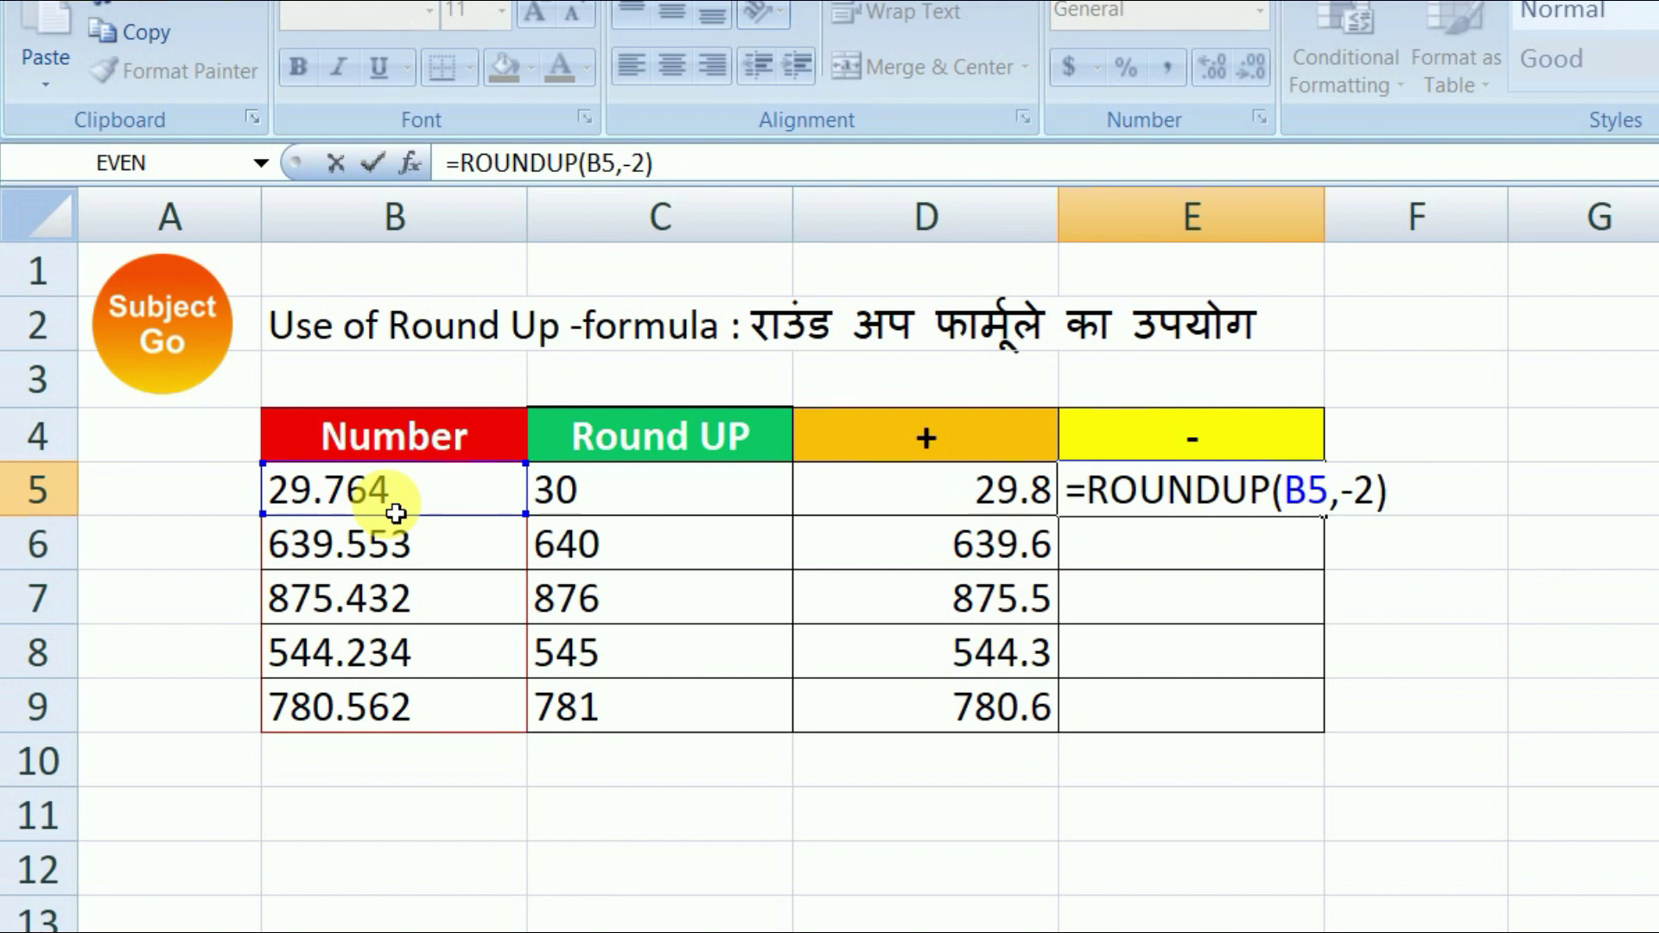
pyautogui.press('Return')
pyautogui.click(1318, 510)
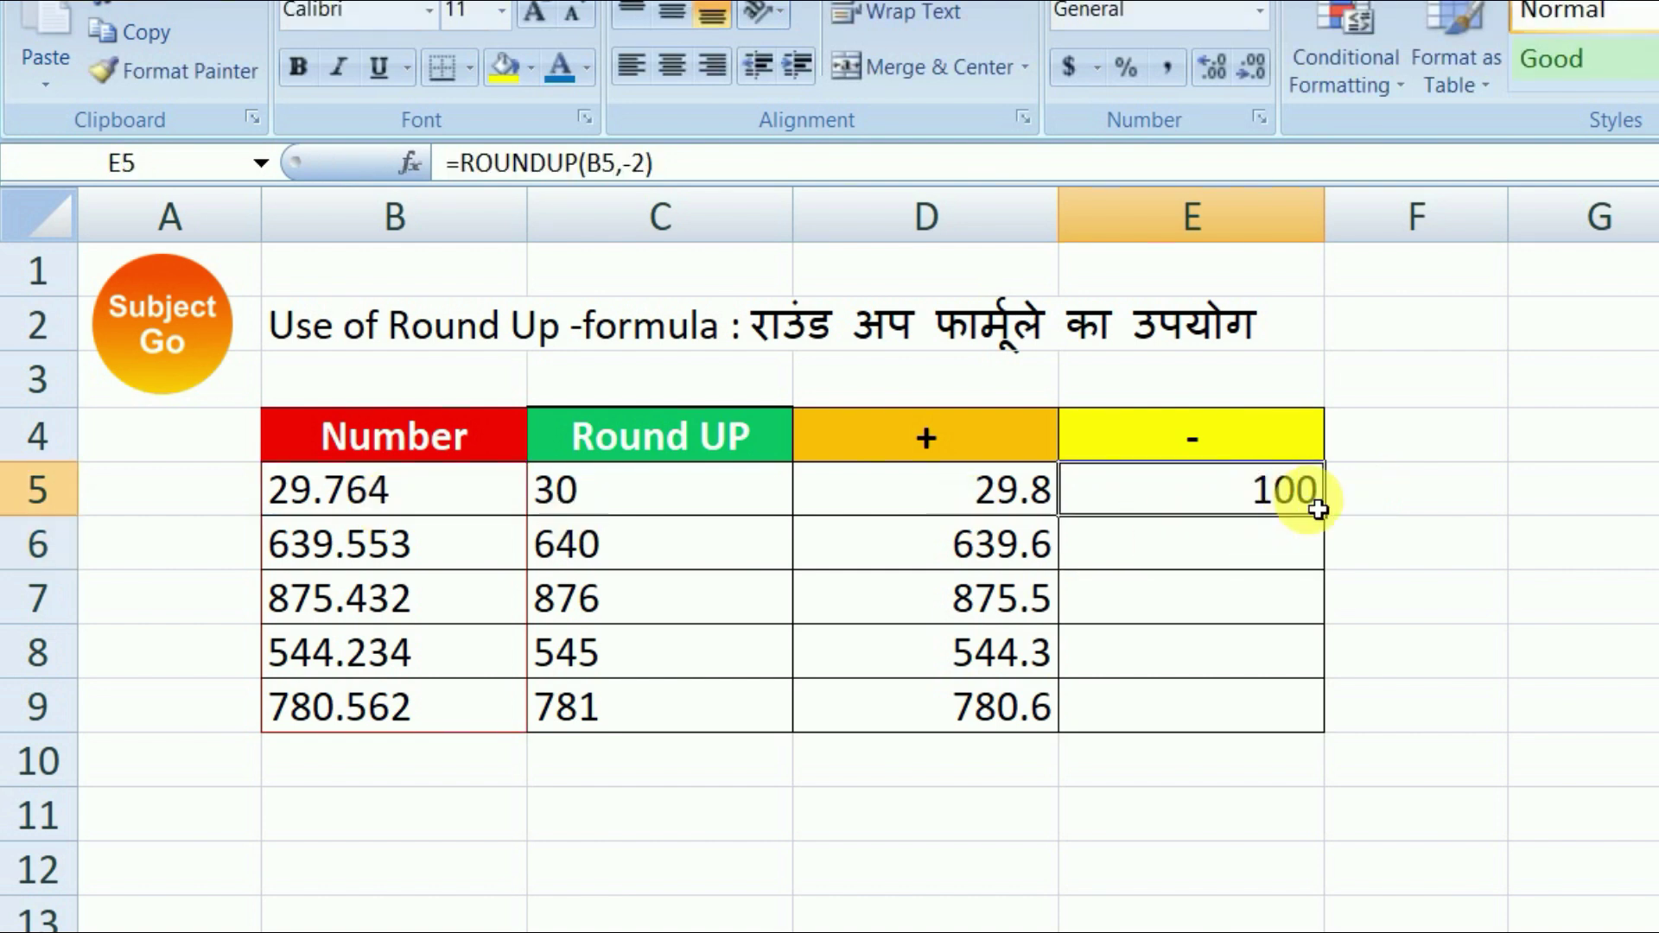
pyautogui.moveTo(1318, 510); pyautogui.dragTo(1333, 729)
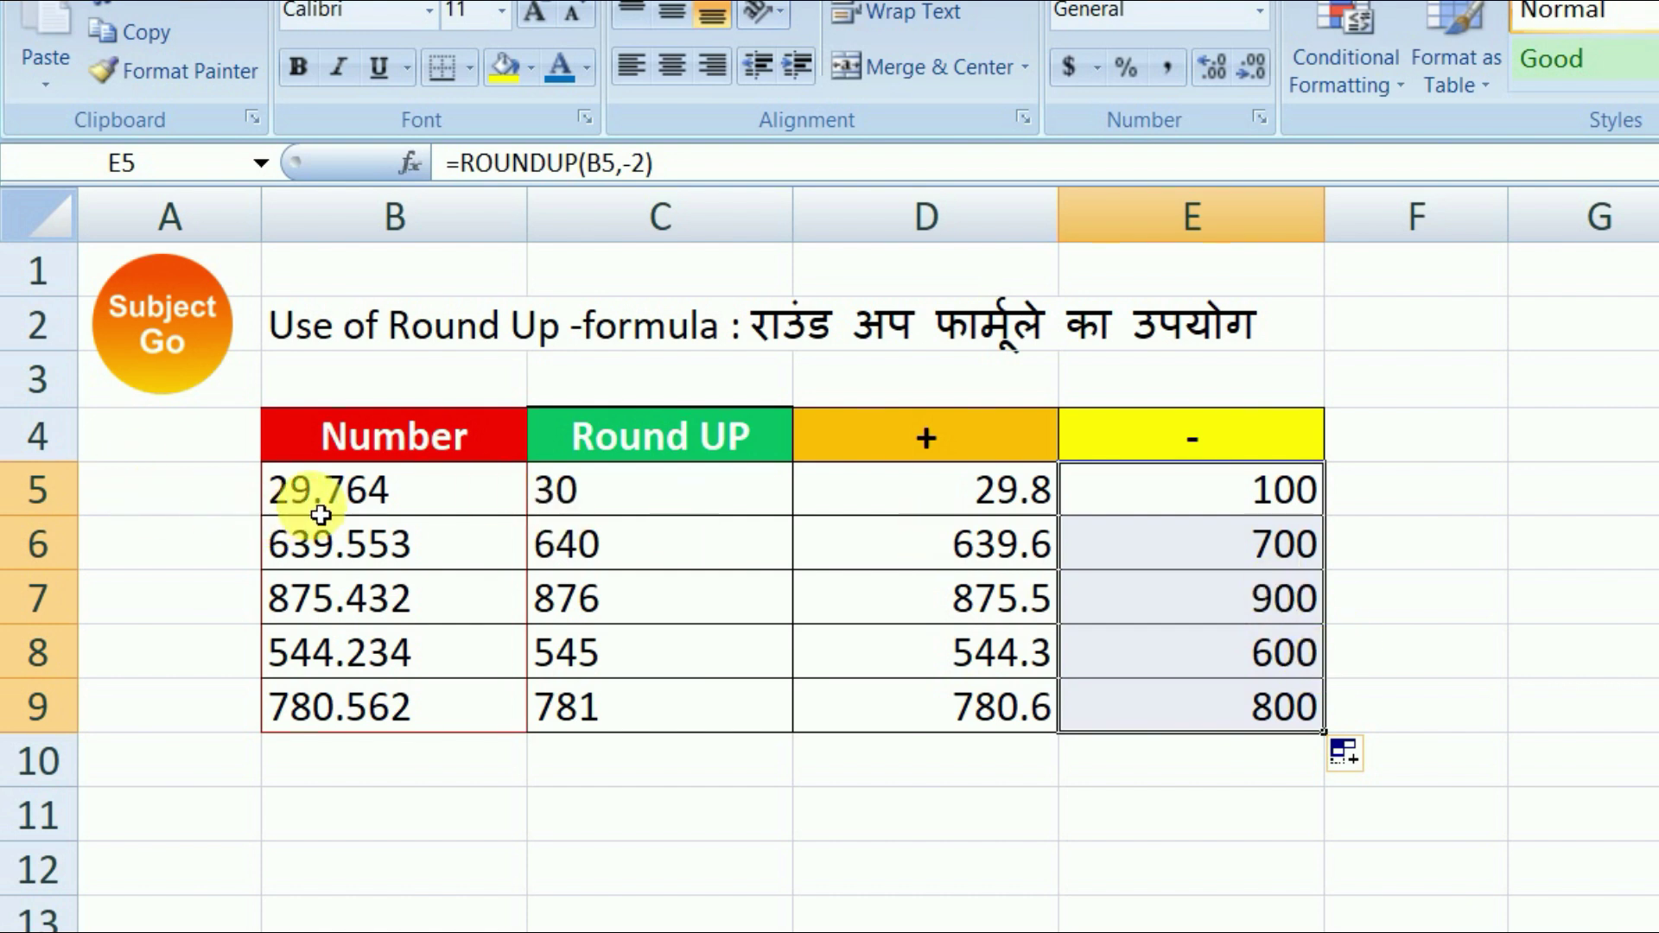
# Verify the nearest-hundred formulas in E5:E7 against 29.764 in B5.
pyautogui.click(321, 515)
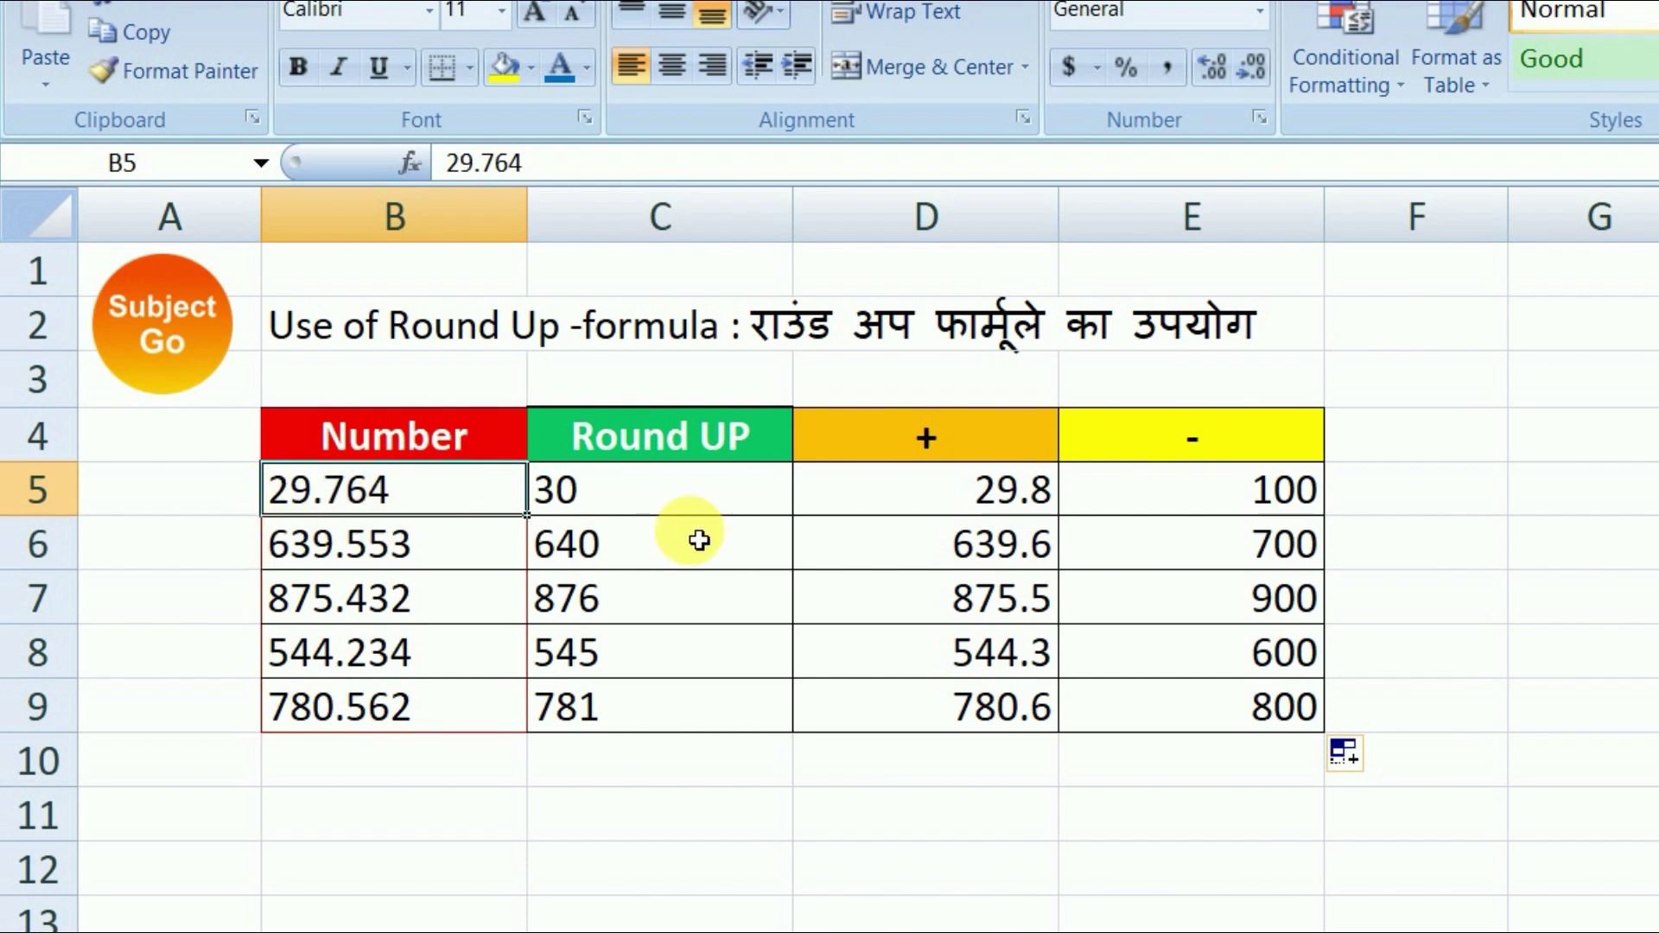
pyautogui.click(1170, 495)
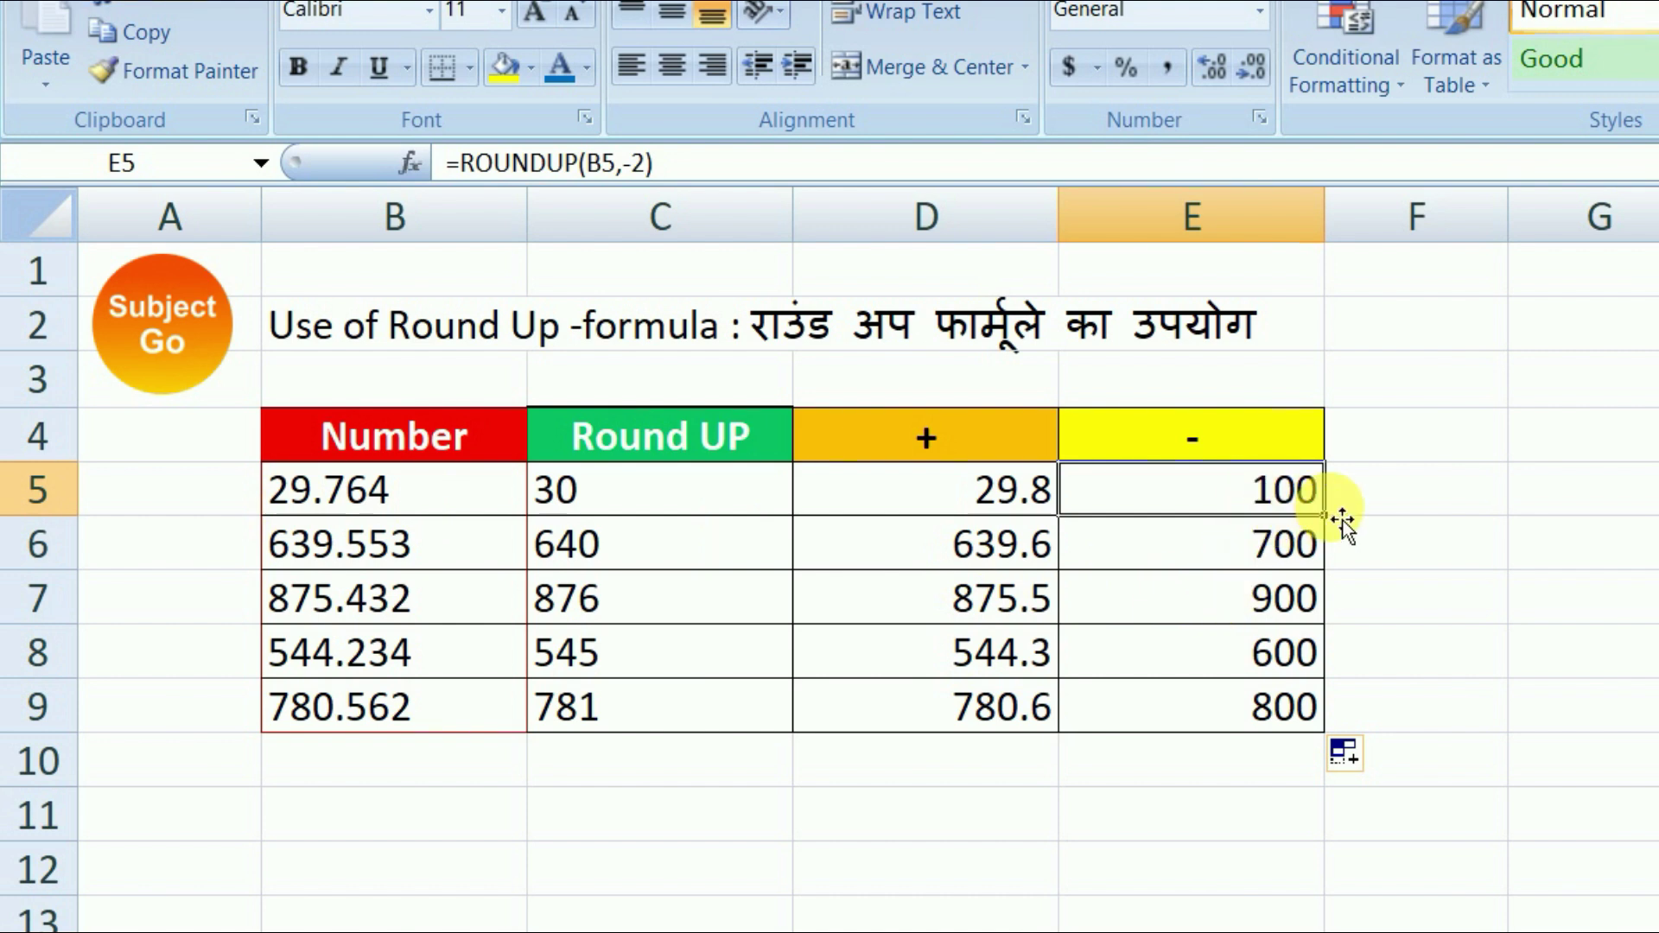
pyautogui.click(1269, 557)
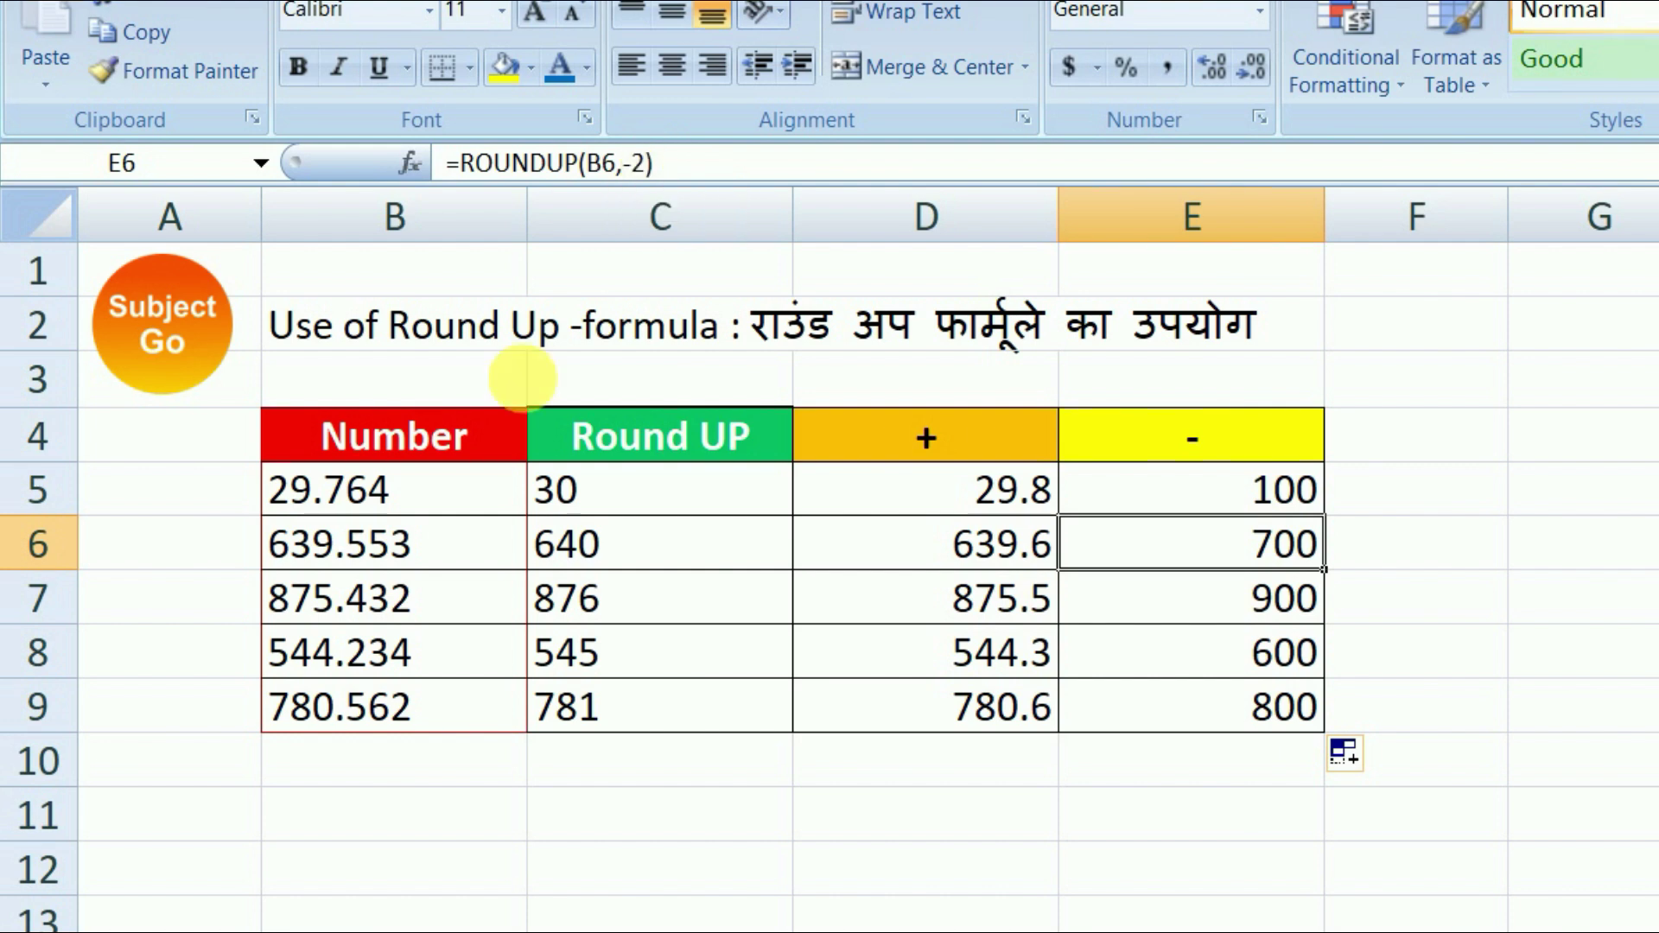
pyautogui.click(1244, 613)
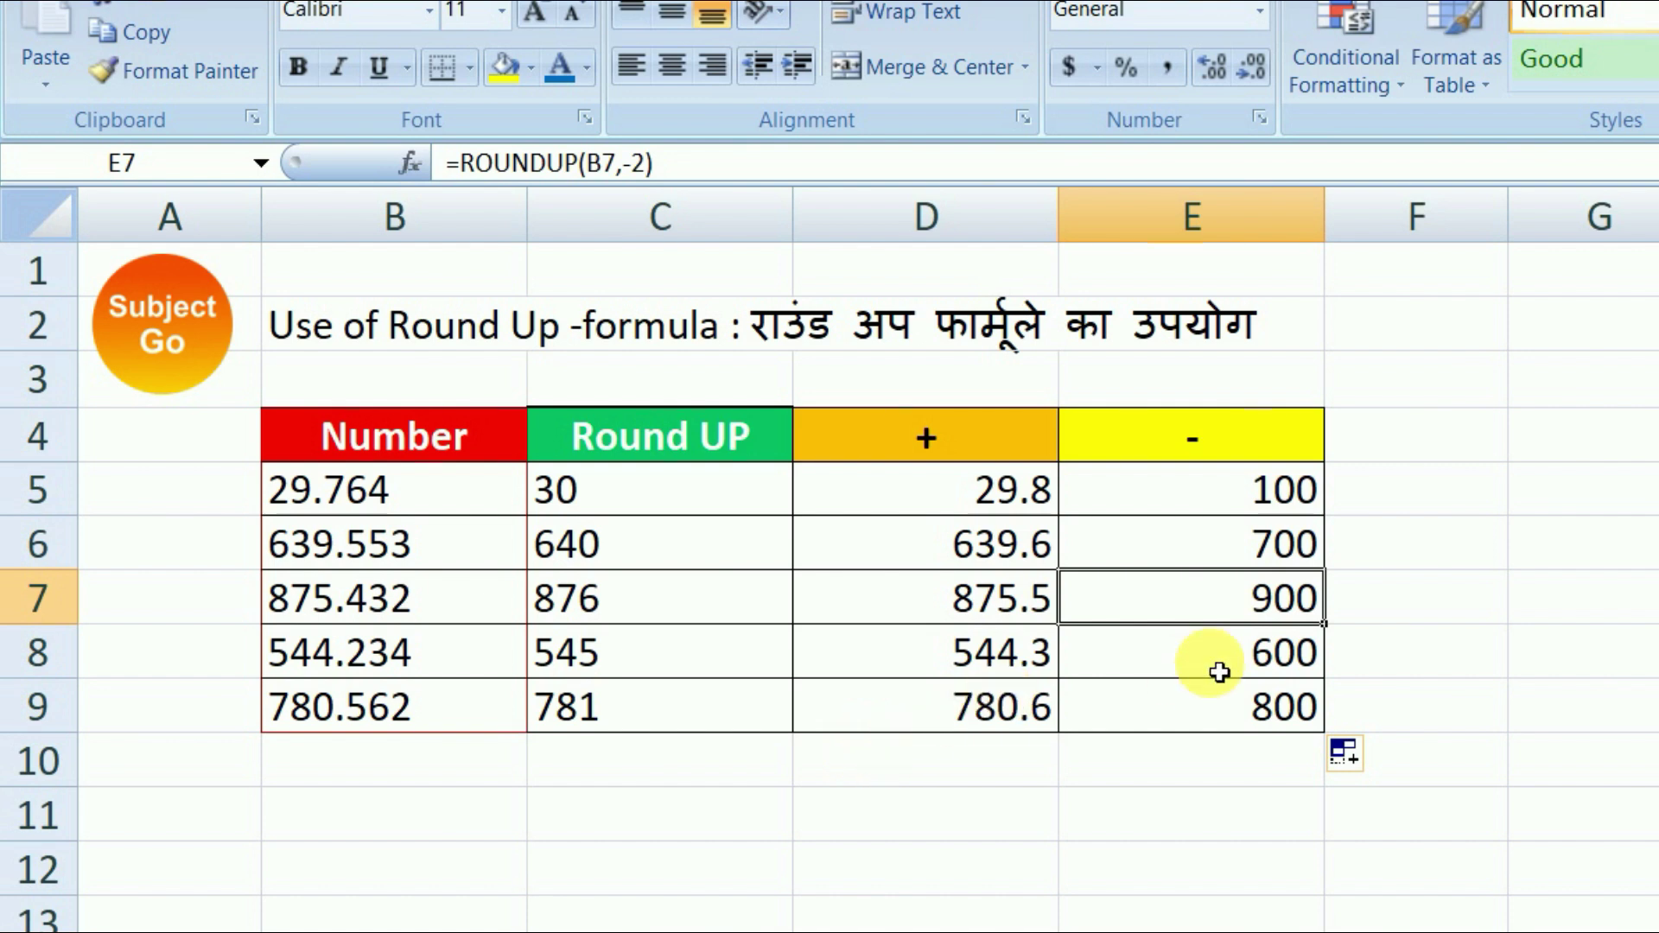
pyautogui.moveTo(1279, 490); pyautogui.dragTo(1299, 698)
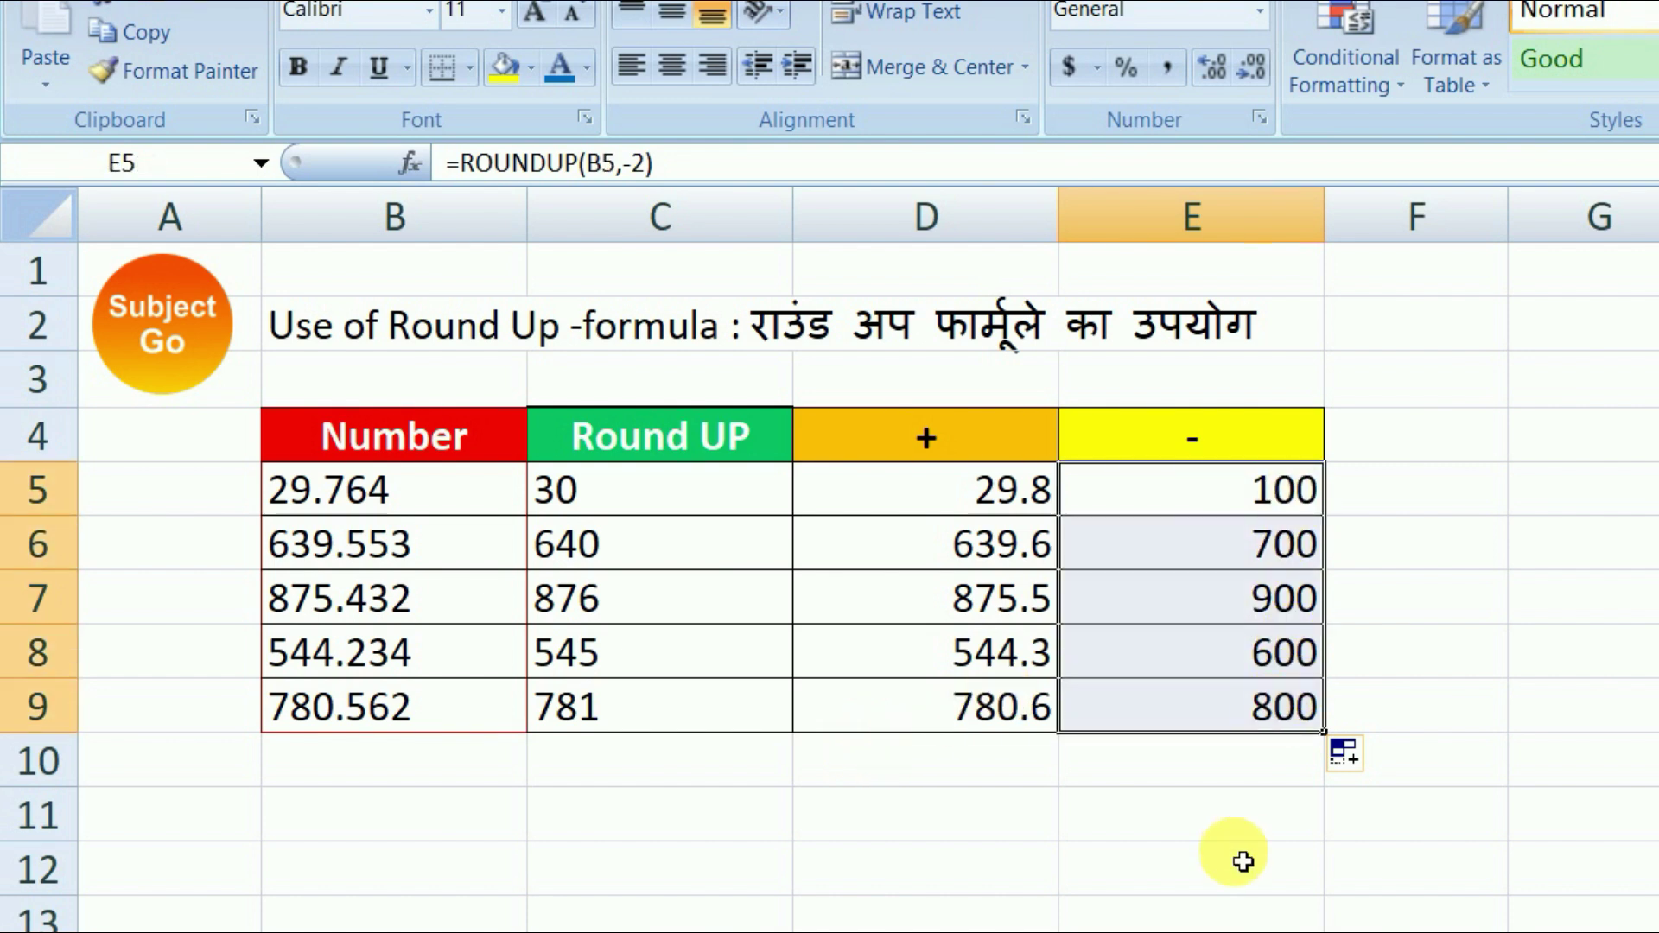
pyautogui.click(1245, 859)
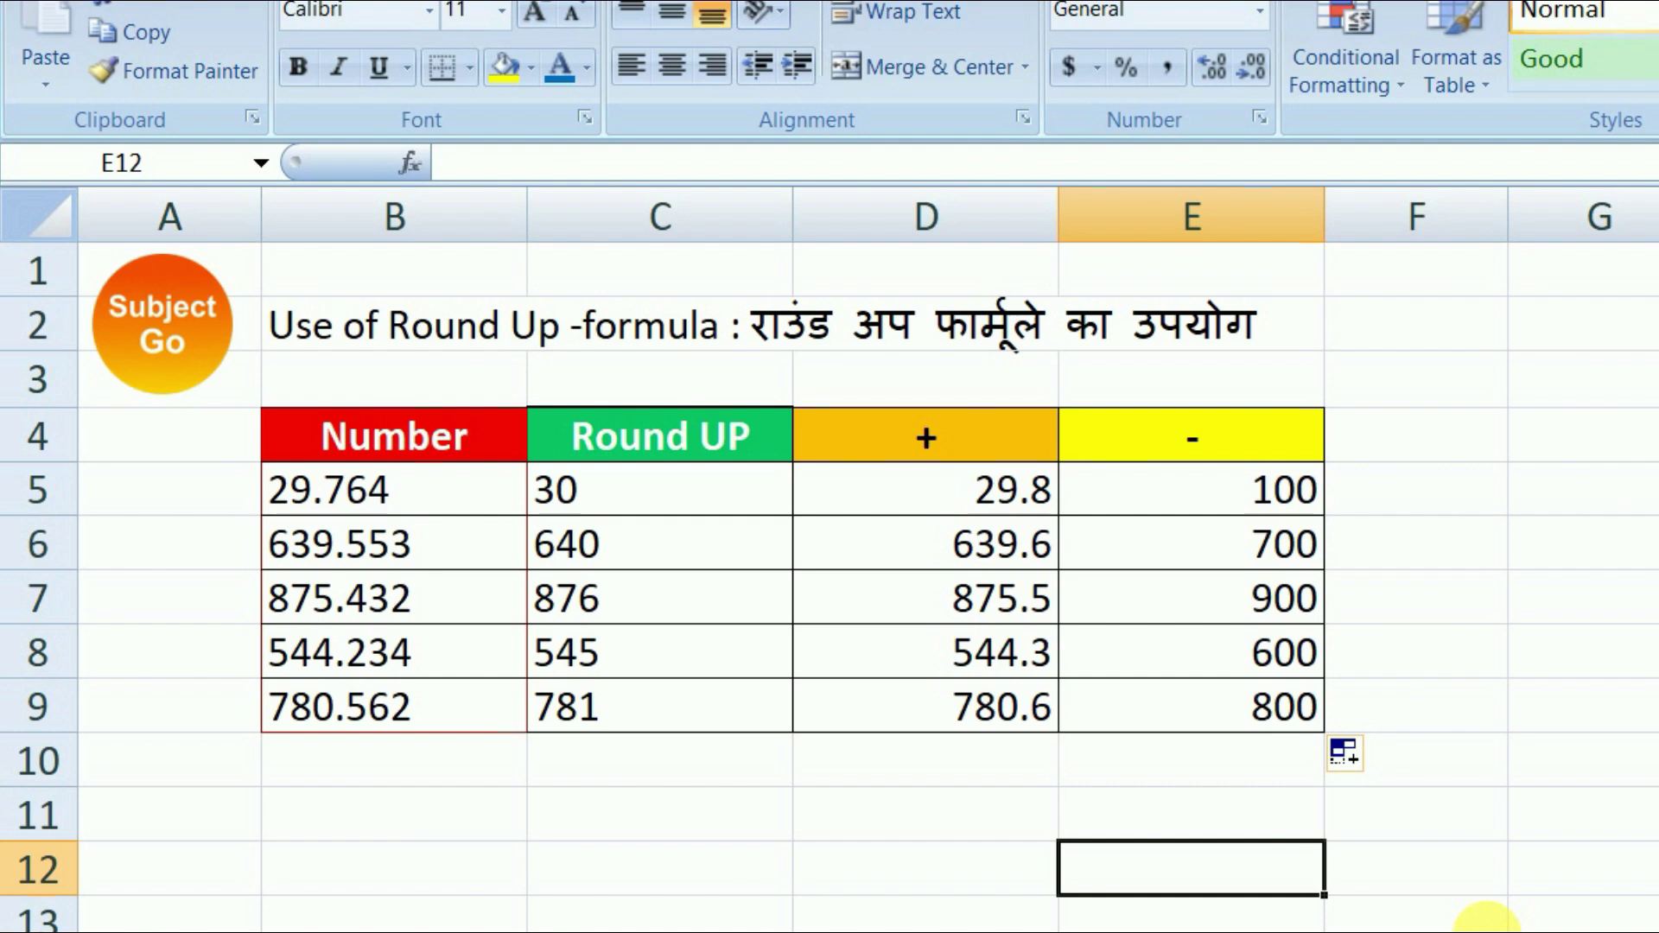